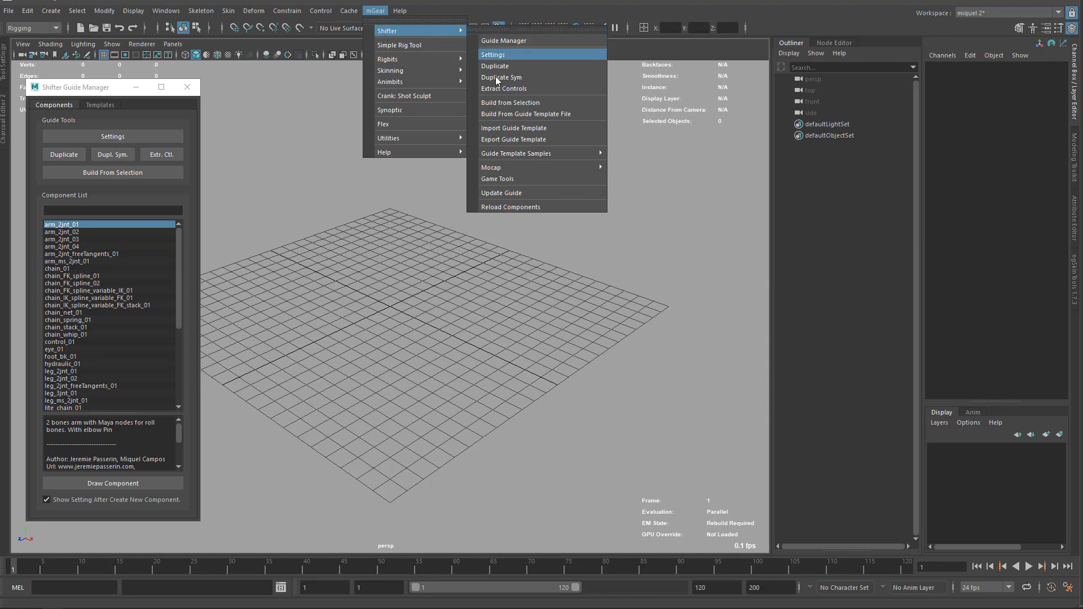
# Step: Import the Biped Template sample guide into the empty scene
pyautogui.moveTo(508, 156)
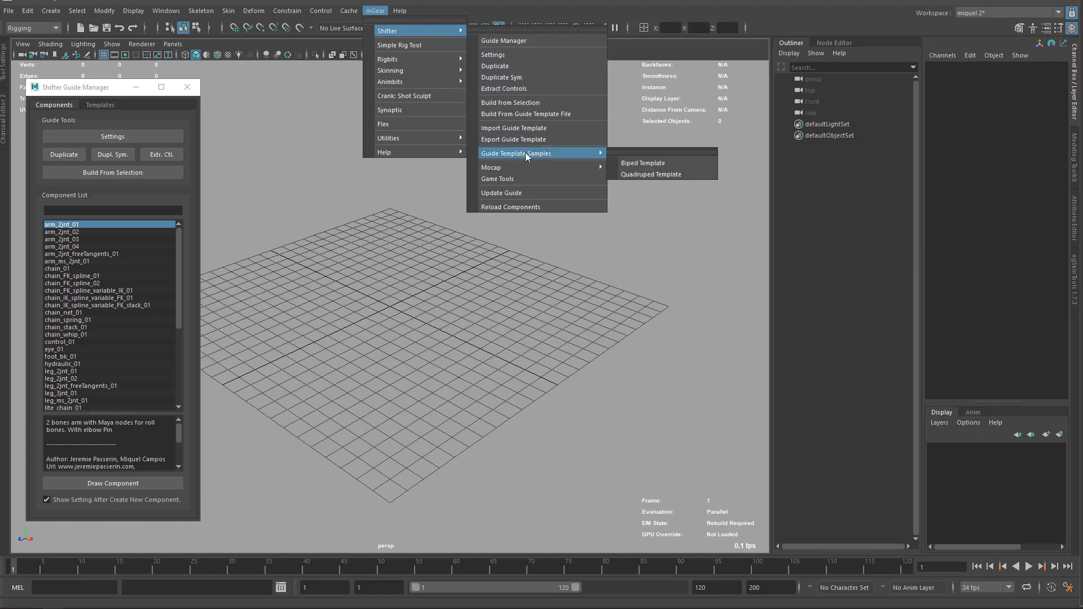
pyautogui.click(650, 169)
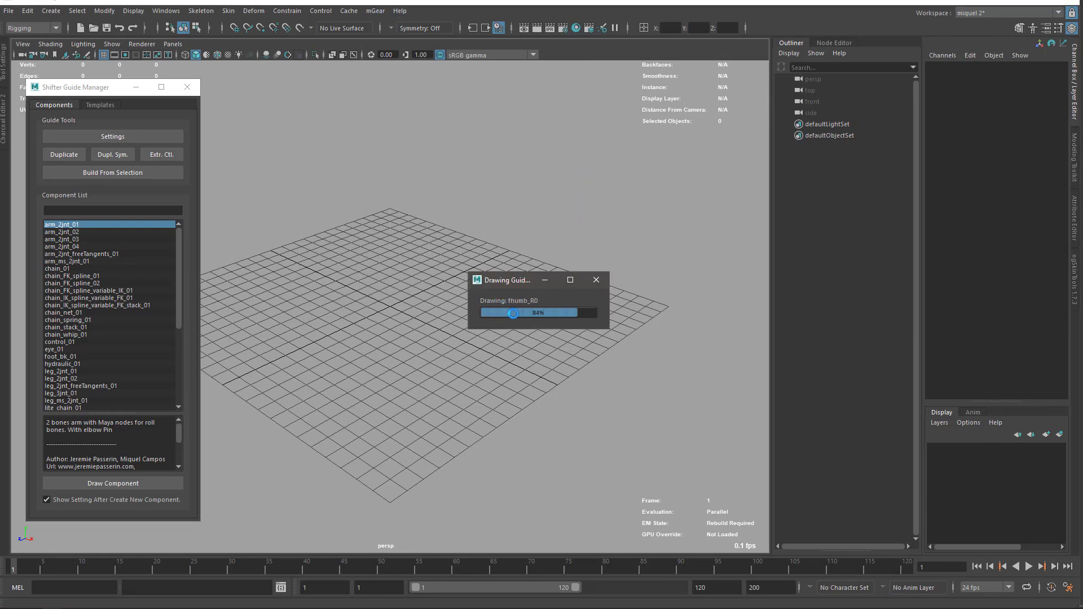
pyautogui.moveTo(442, 249)
pyautogui.keyDown('alt'); pyautogui.mouseDown()
pyautogui.moveTo(452, 239)
pyautogui.moveTo(496, 314)
pyautogui.moveTo(504, 292)
pyautogui.moveTo(515, 305)
pyautogui.moveTo(421, 321)
pyautogui.moveTo(540, 328)
pyautogui.moveTo(496, 329)
pyautogui.moveTo(474, 351)
pyautogui.moveTo(441, 346)
pyautogui.moveTo(542, 341)
pyautogui.moveTo(542, 353)
pyautogui.moveTo(503, 363)
pyautogui.moveTo(544, 363)
pyautogui.moveTo(509, 280)
pyautogui.moveTo(505, 350)
pyautogui.mouseUp(); pyautogui.keyUp('alt')
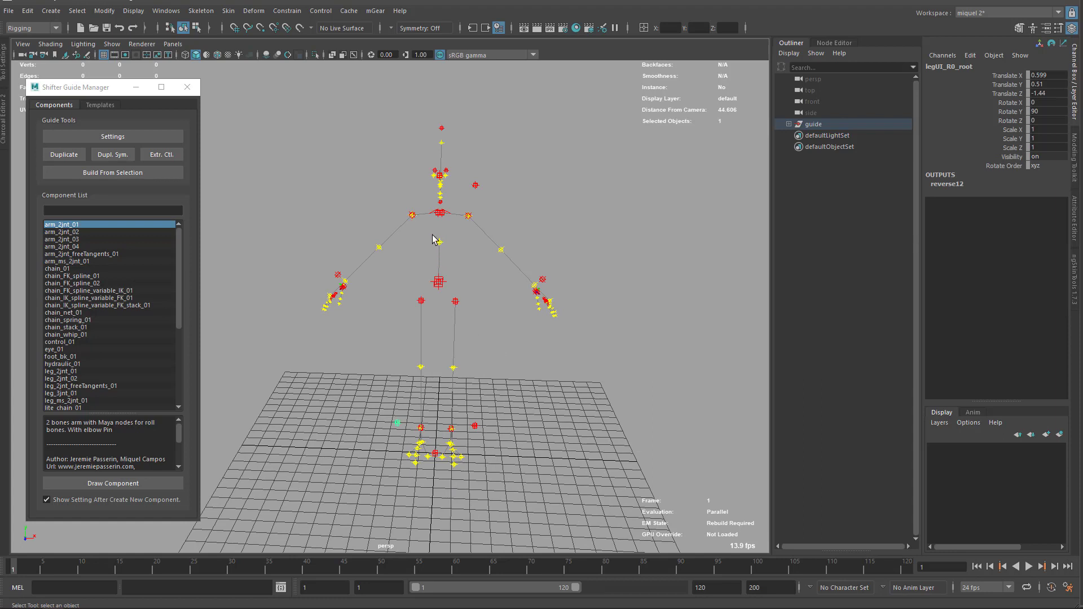
# Step: Delete the right shoulder with its arm and the right leg from the biped guide
pyautogui.scroll(4, 480, 285)
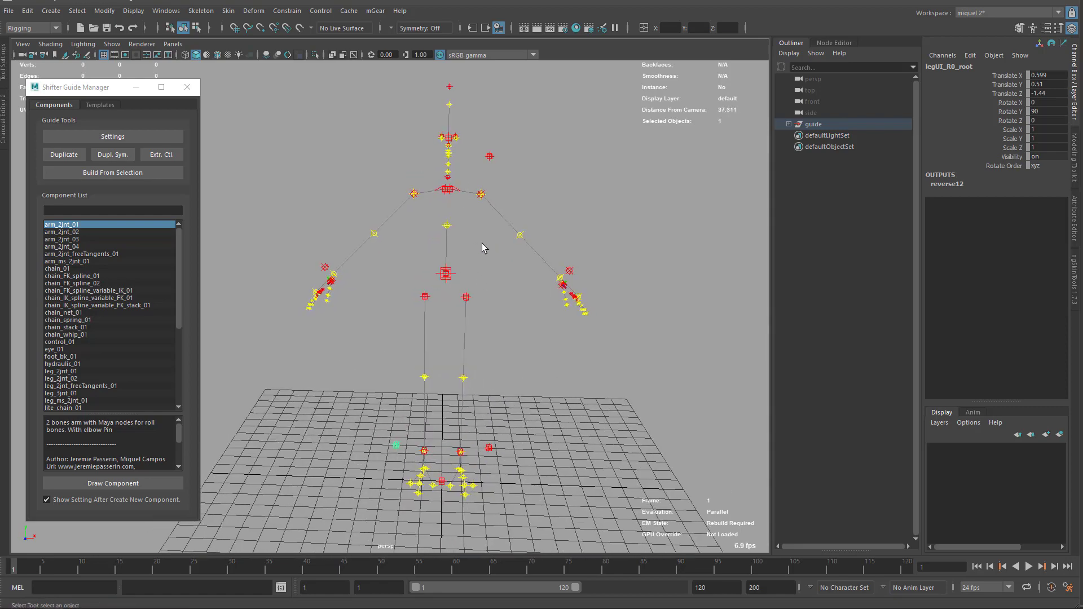
pyautogui.keyDown('alt'); pyautogui.moveTo(483, 244); pyautogui.dragTo(499, 275); pyautogui.keyUp('alt')
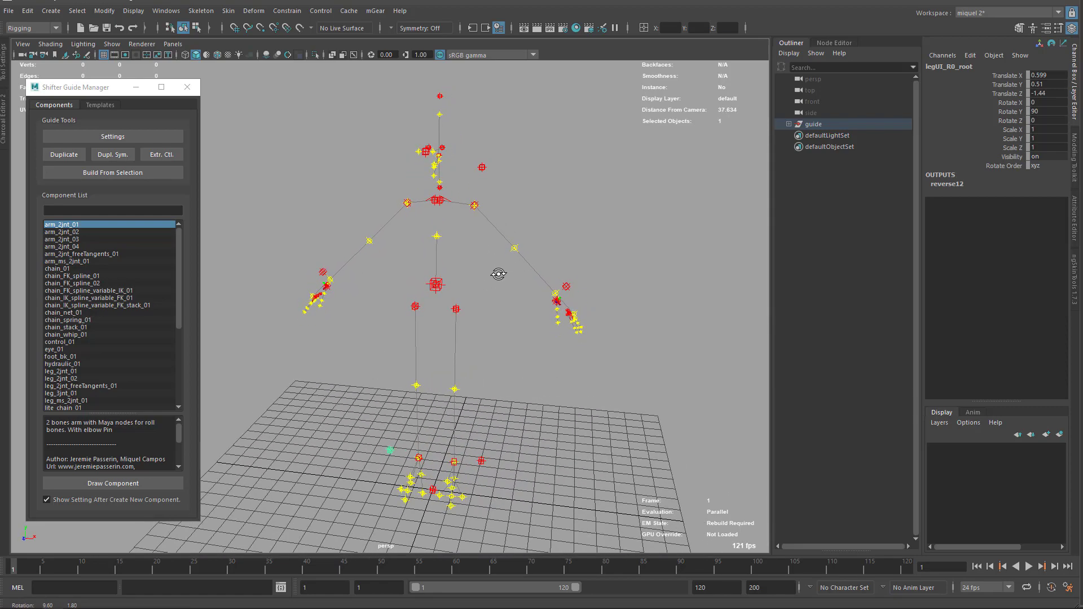
pyautogui.click(433, 205)
pyautogui.keyDown('shift'); pyautogui.click(415, 306); pyautogui.keyUp('shift')
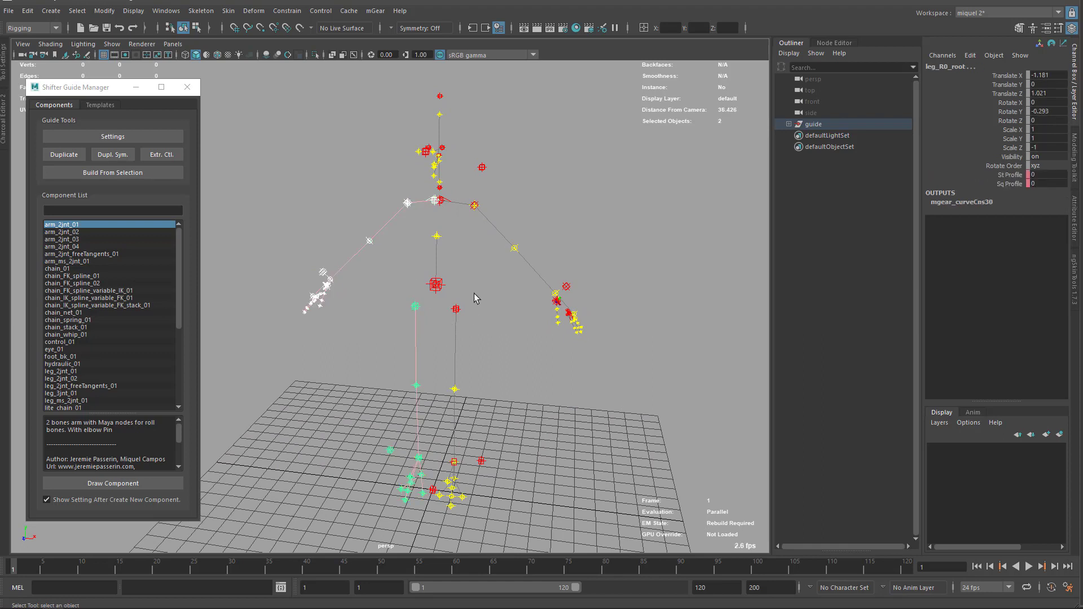
pyautogui.press('Delete')
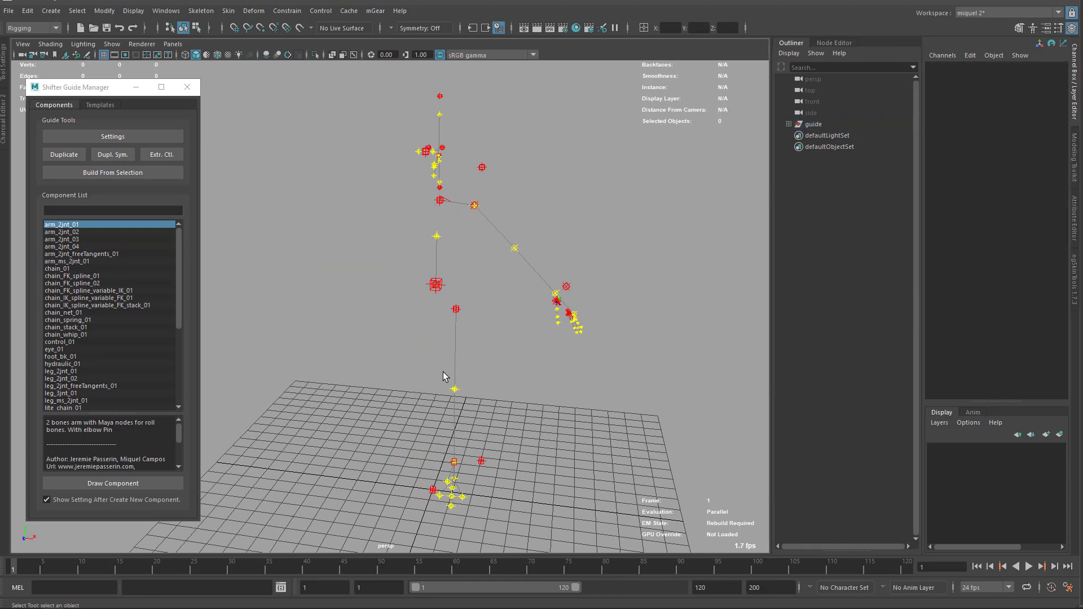
# Step: Open the component settings of the left arm guide
pyautogui.keyDown('alt'); pyautogui.moveTo(475, 292); pyautogui.dragTo(511, 279); pyautogui.keyUp('alt')
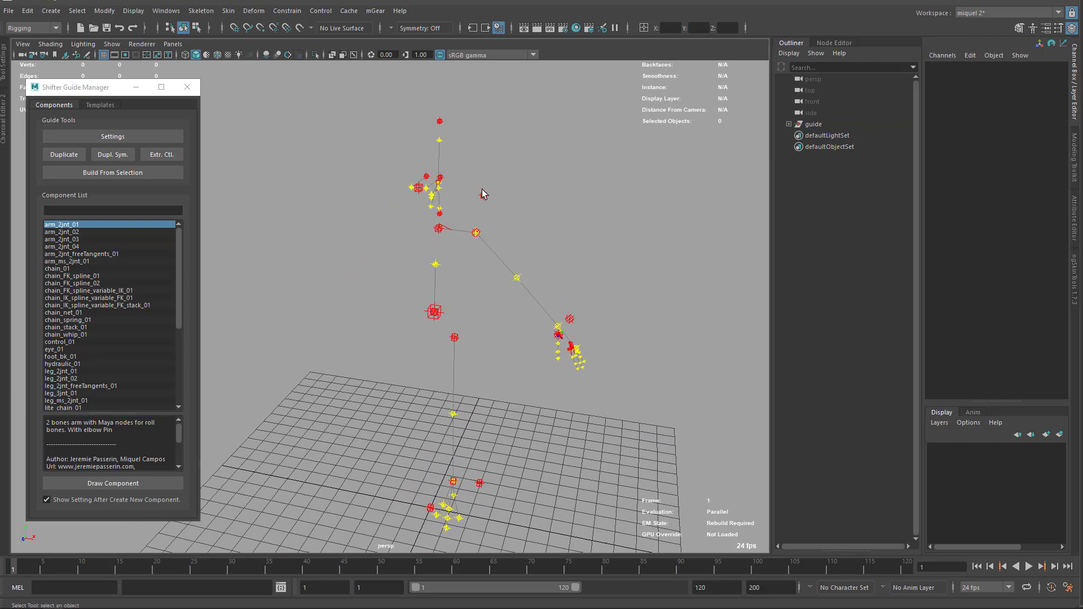
pyautogui.click(438, 186)
pyautogui.click(519, 117)
pyautogui.click(517, 278)
pyautogui.keyDown('alt'); pyautogui.moveTo(573, 275); pyautogui.dragTo(559, 261); pyautogui.keyUp('alt')
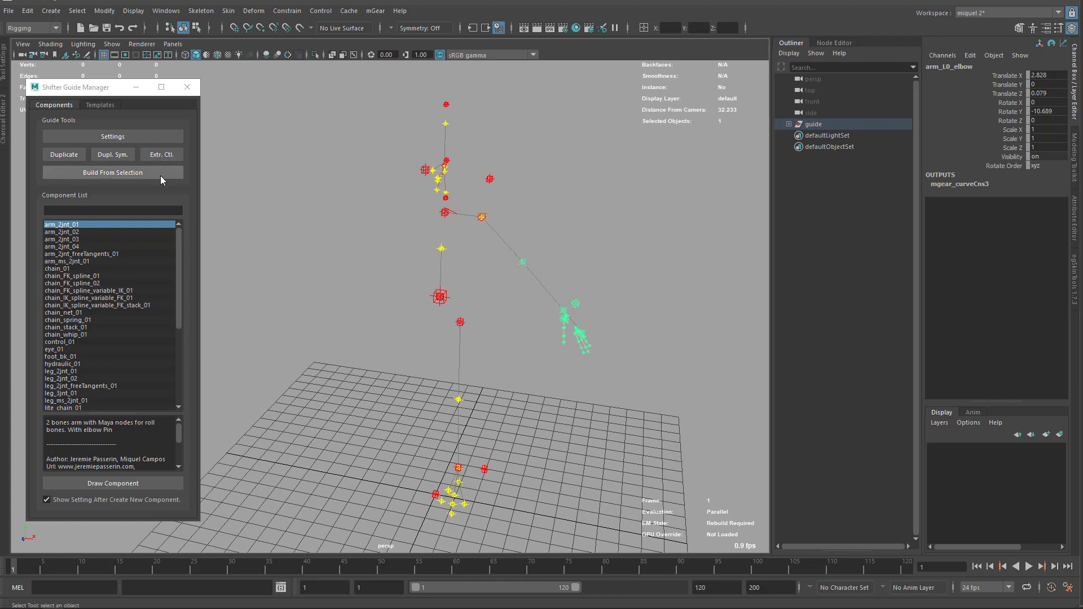
pyautogui.click(116, 137)
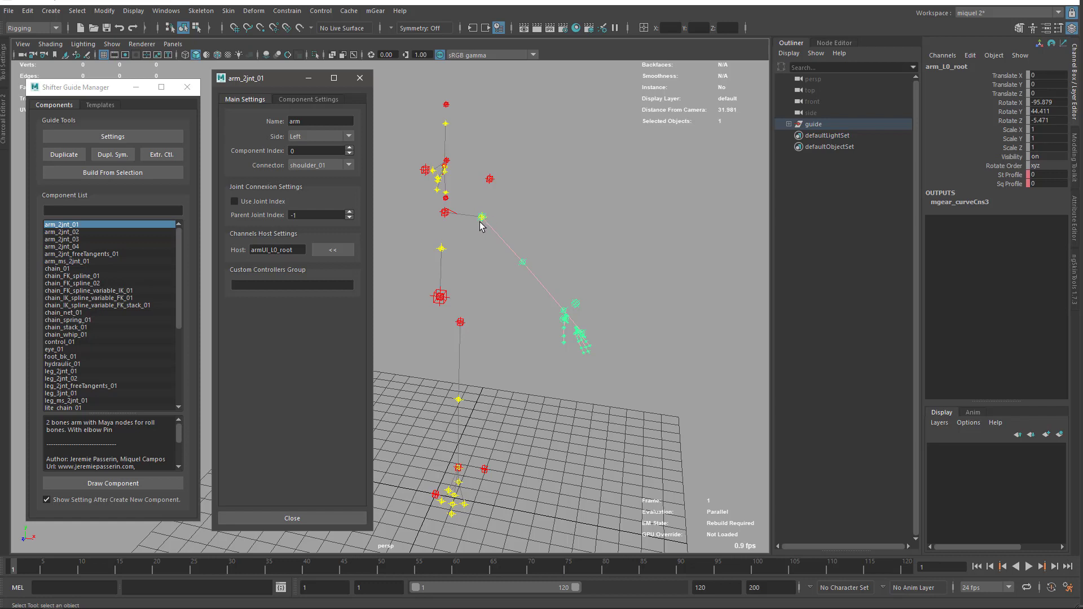
# Step: Move the left arm root up and outward, away from the shoulder tip, and clear the selection
pyautogui.click(445, 212)
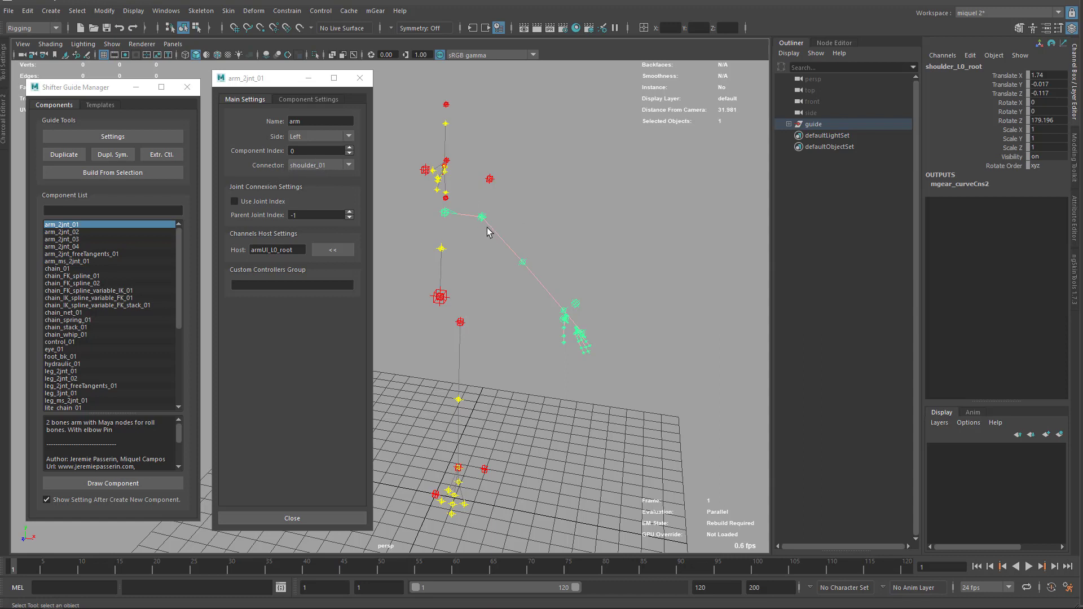
pyautogui.click(522, 261)
pyautogui.click(483, 216)
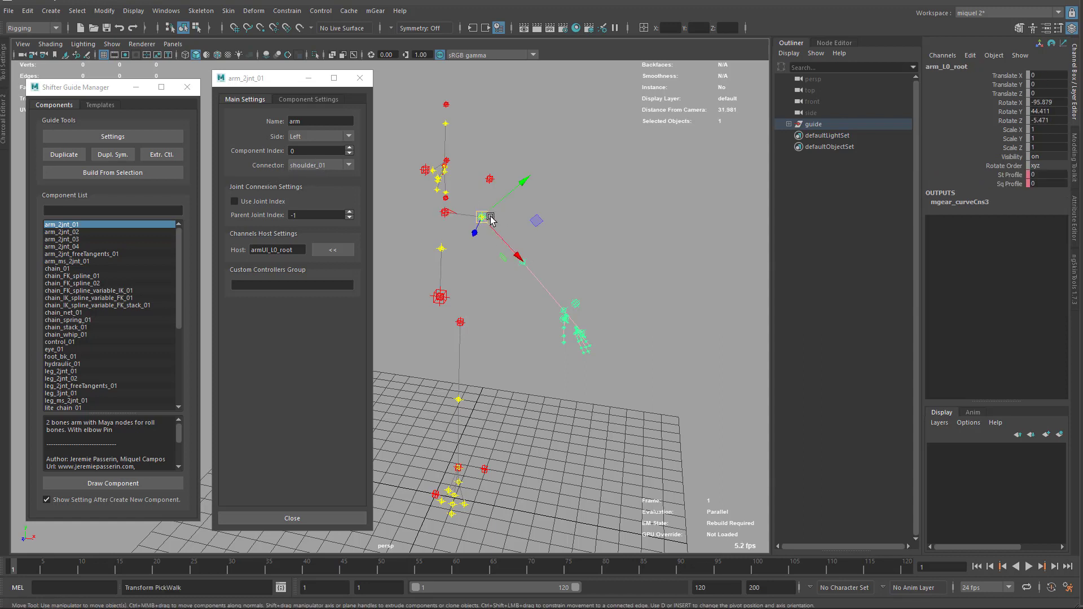
pyautogui.moveTo(483, 217); pyautogui.dragTo(529, 177)
pyautogui.click(388, 234)
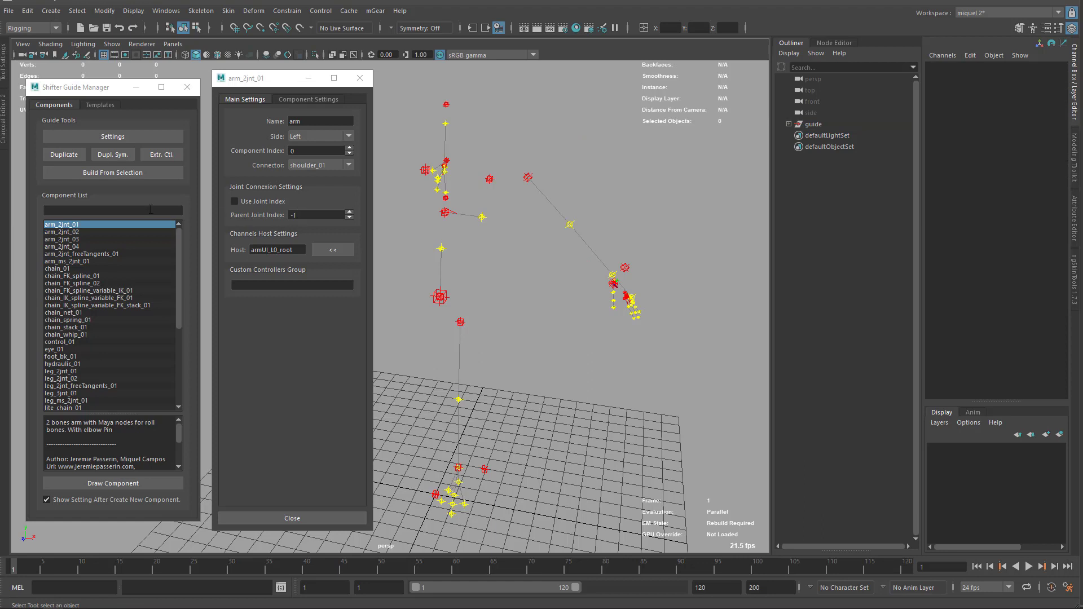
# Step: Draw an arm_2jnt_01 component on the left shoulder tip and delete it after checking its settings
pyautogui.click(63, 225)
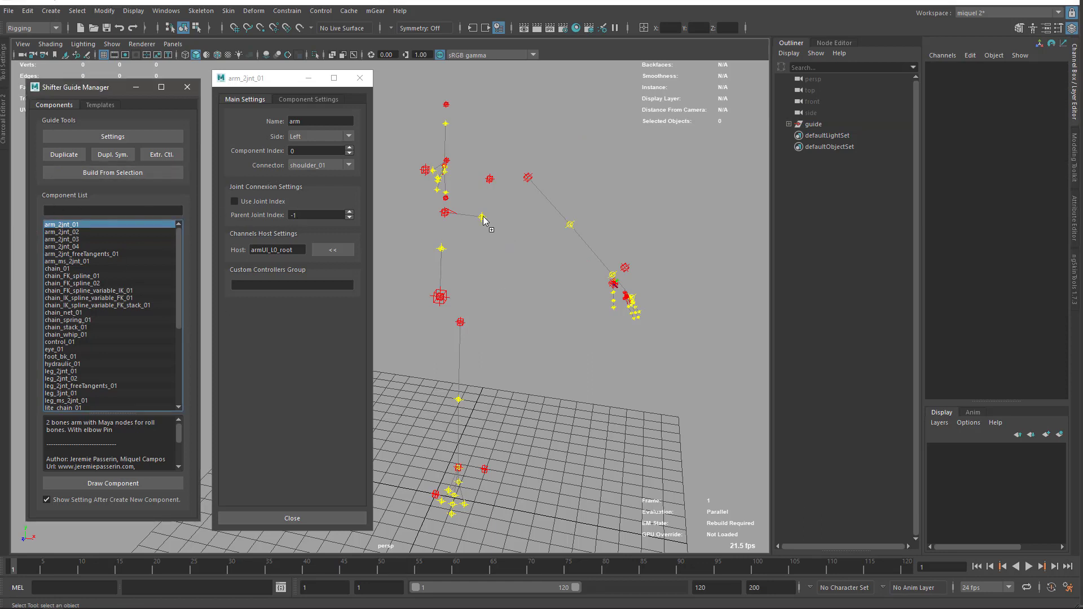
pyautogui.moveTo(483, 220); pyautogui.dragTo(482, 217)
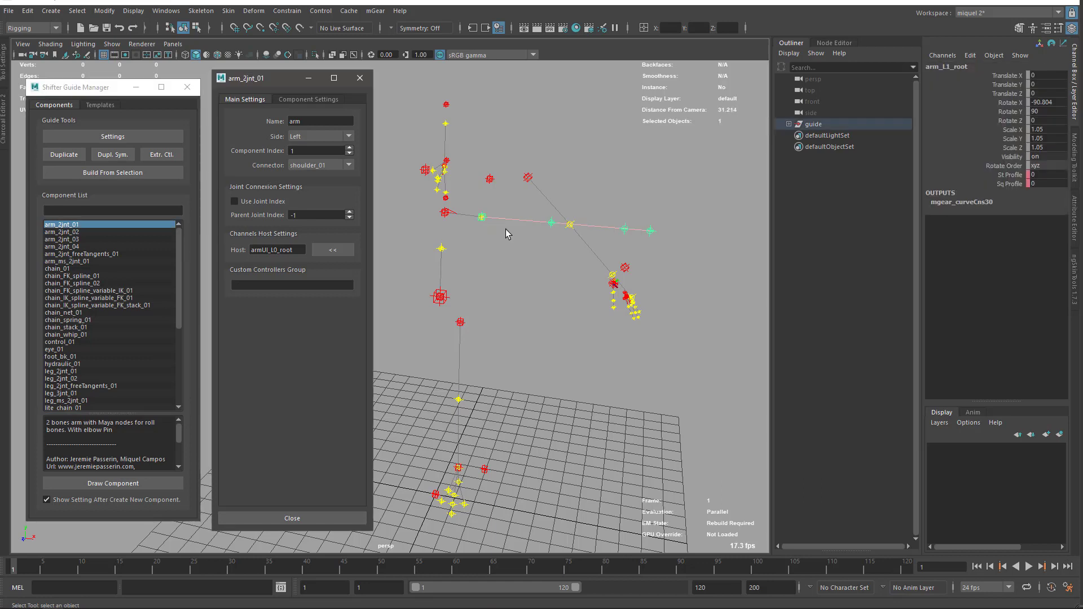
pyautogui.click(361, 78)
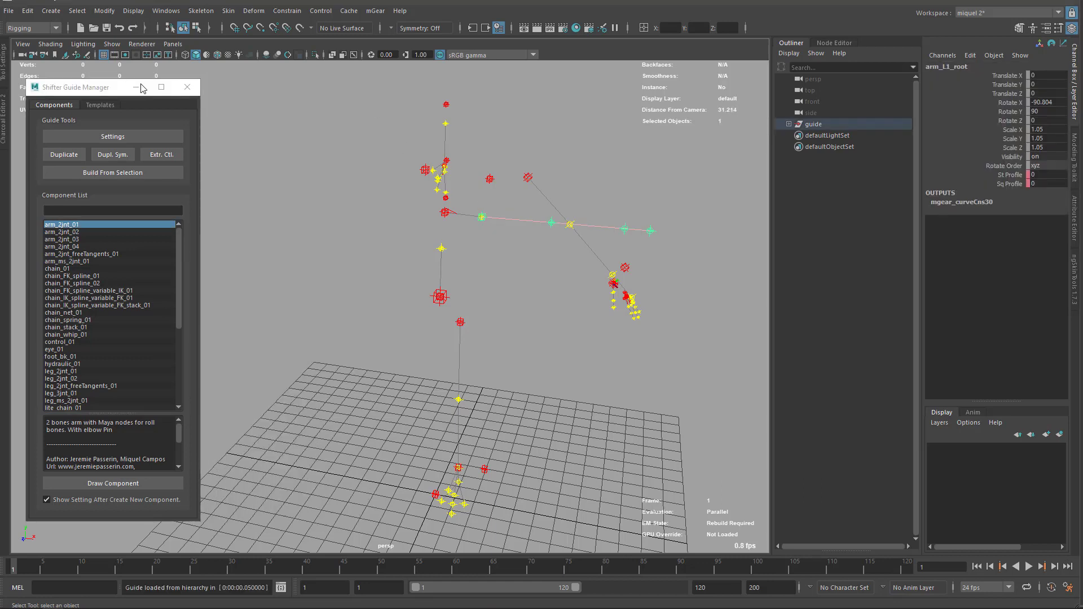
pyautogui.click(113, 137)
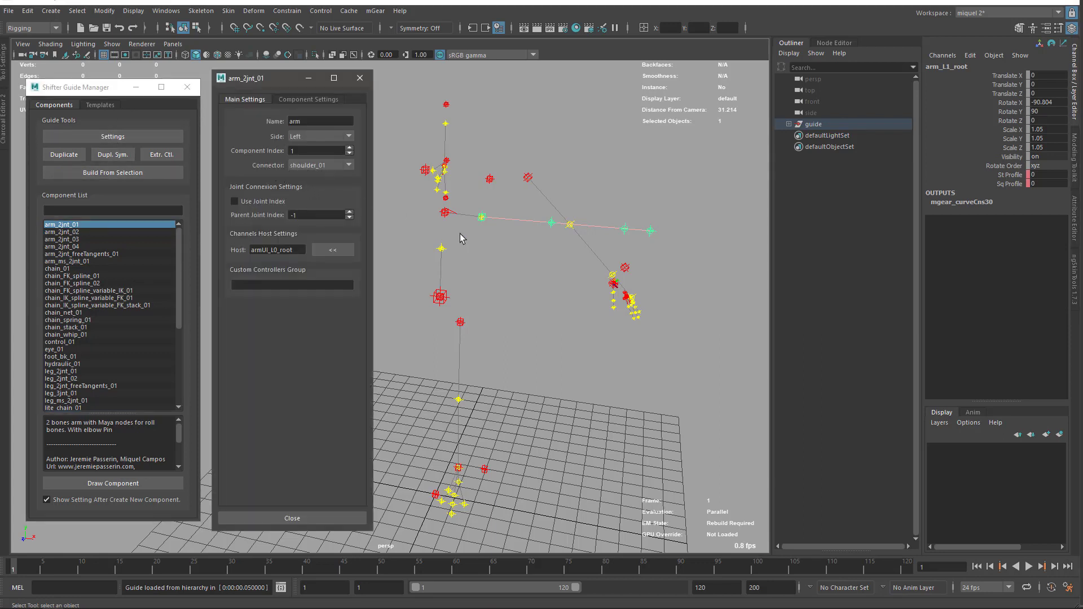
pyautogui.click(540, 268)
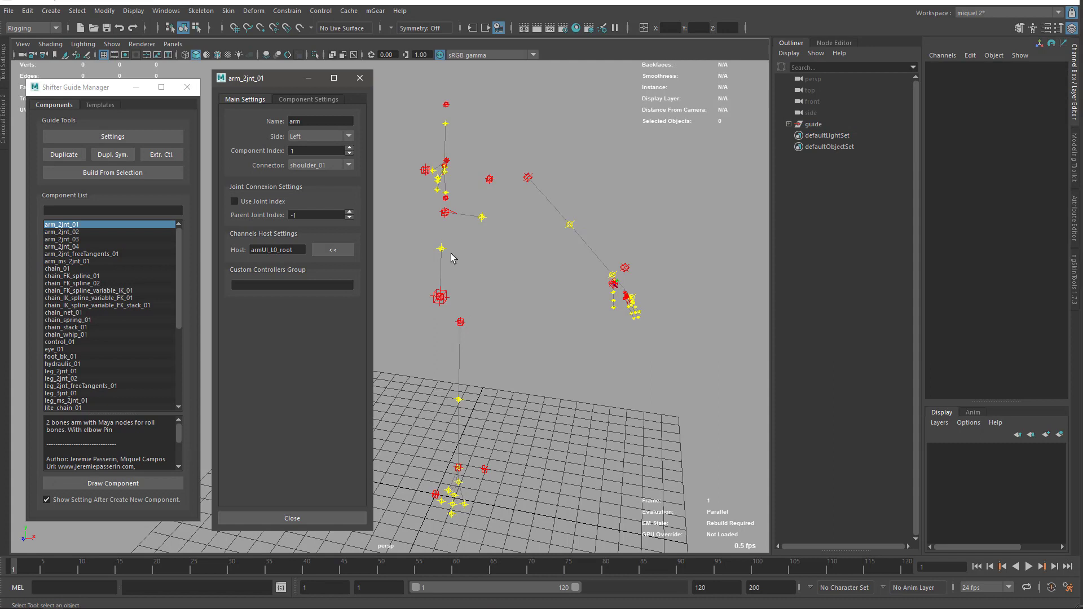
# Step: Draw an arm_2jnt_01 component on the spine tip and move its root outward from the spine
pyautogui.click(63, 226)
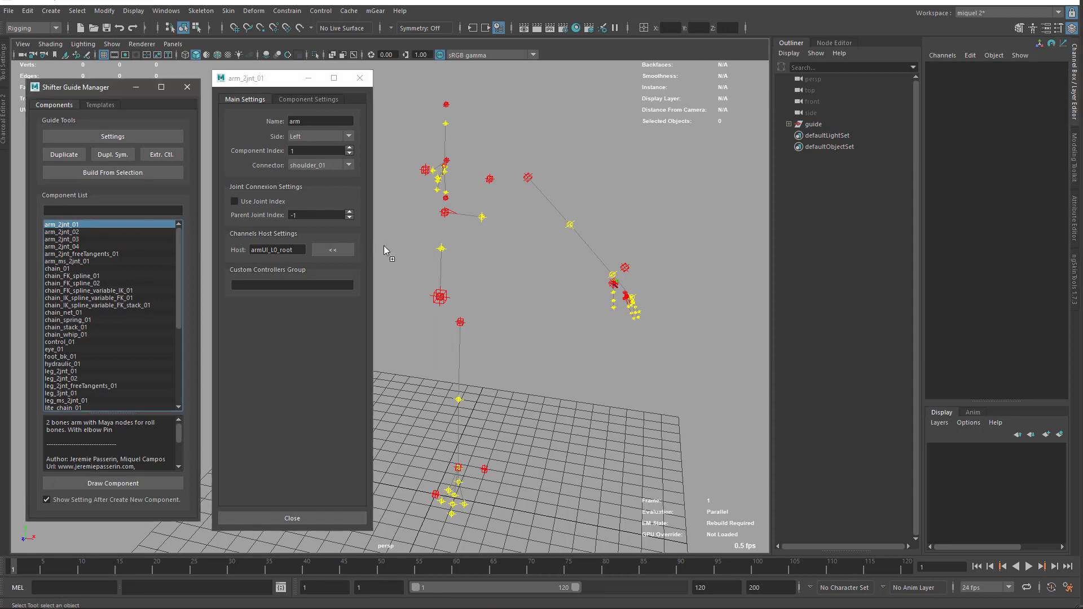
pyautogui.click(442, 249)
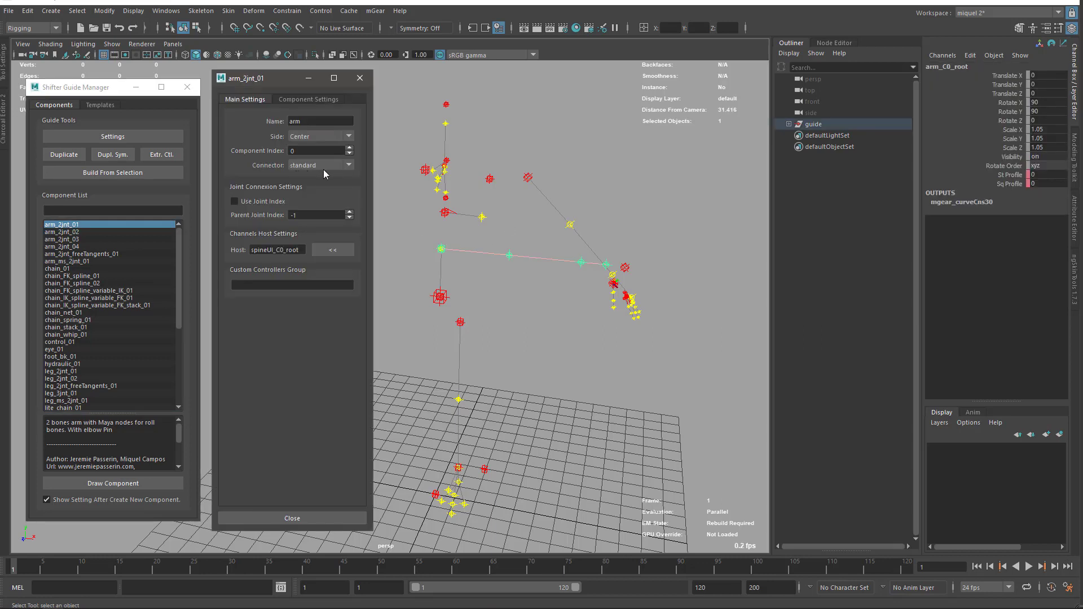
pyautogui.press('w')
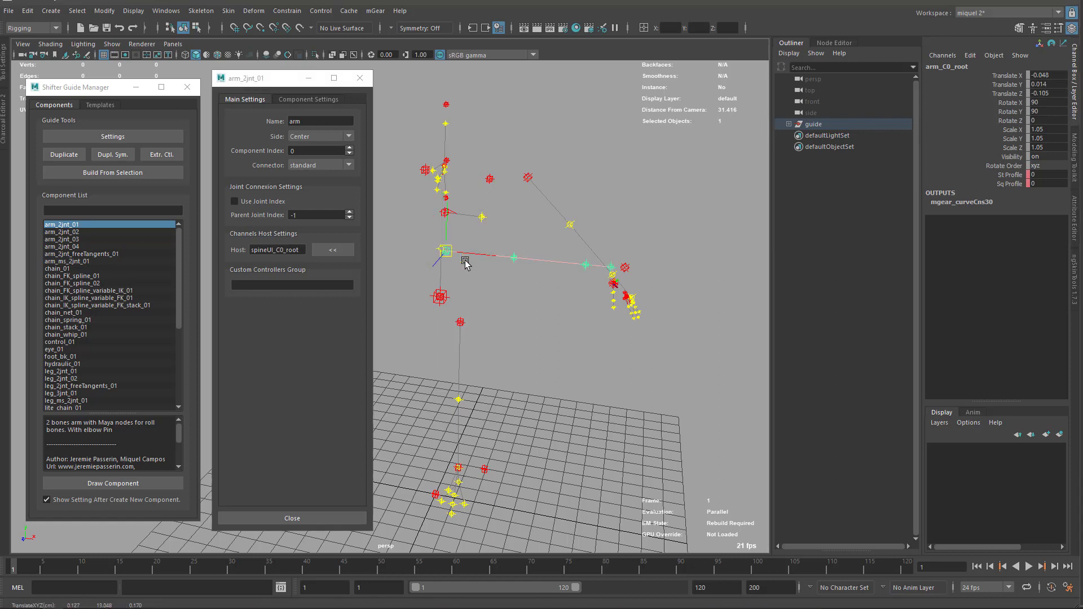
pyautogui.moveTo(445, 258); pyautogui.dragTo(484, 260)
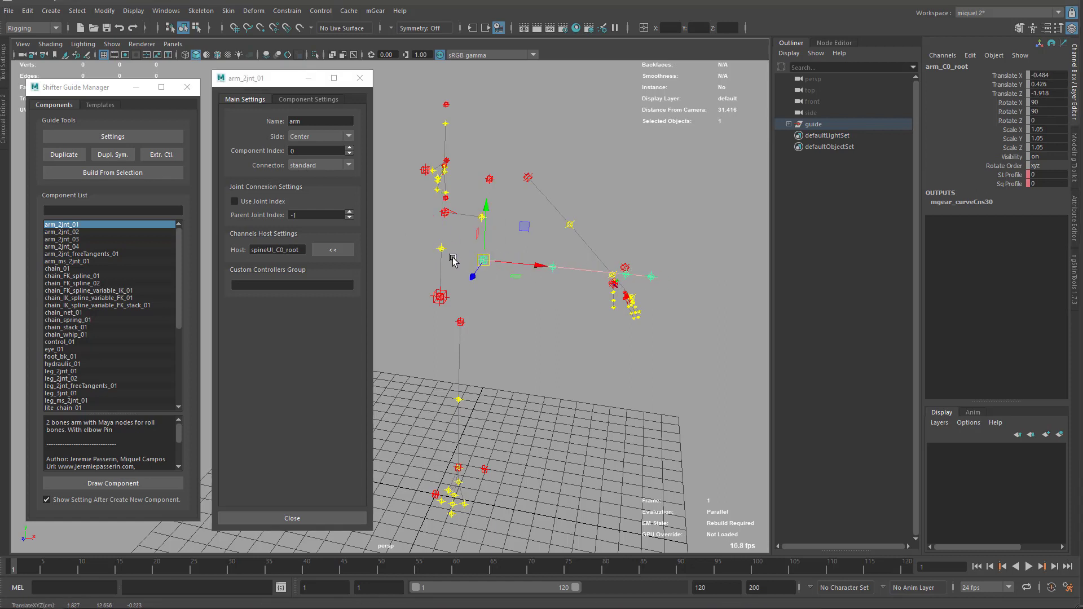
pyautogui.moveTo(484, 260)
pyautogui.mouseDown()
pyautogui.moveTo(492, 244)
pyautogui.moveTo(486, 261)
pyautogui.mouseUp()
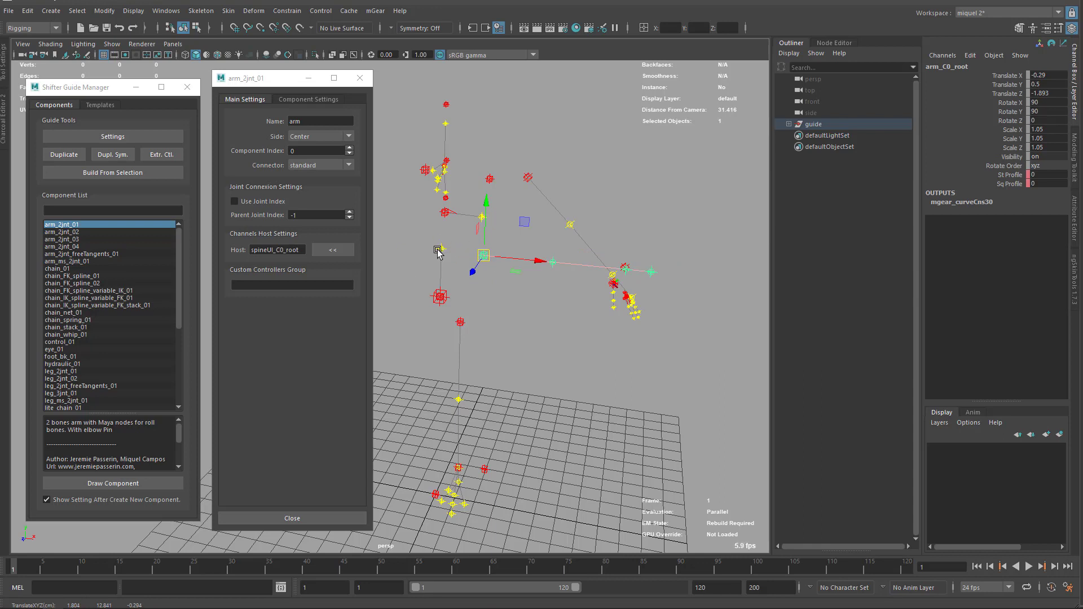
pyautogui.moveTo(485, 258); pyautogui.dragTo(518, 249)
# Step: Parent the new center arm under the left shoulder tip, reposition its root, and set its connector to shoulder_01
pyautogui.keyDown('shift'); pyautogui.click(482, 217); pyautogui.keyUp('shift')
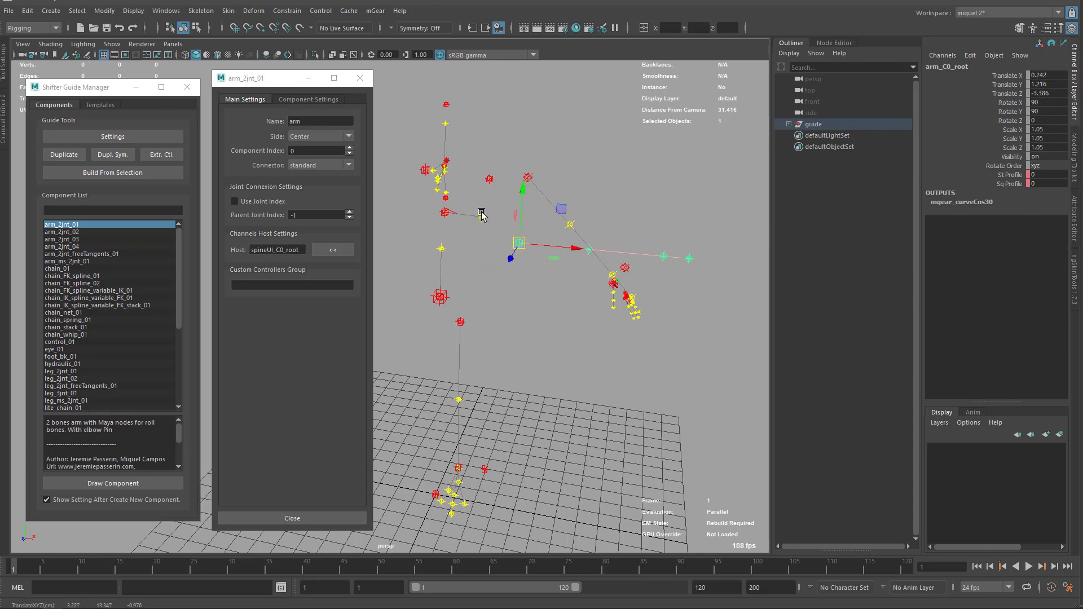
pyautogui.click(499, 232)
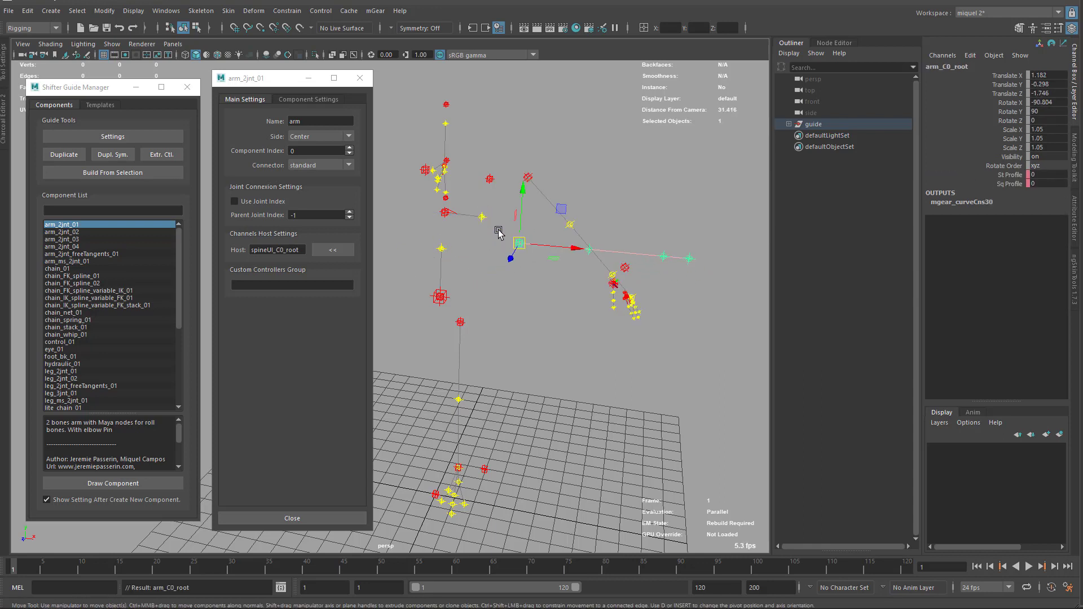
pyautogui.moveTo(520, 245); pyautogui.dragTo(495, 265)
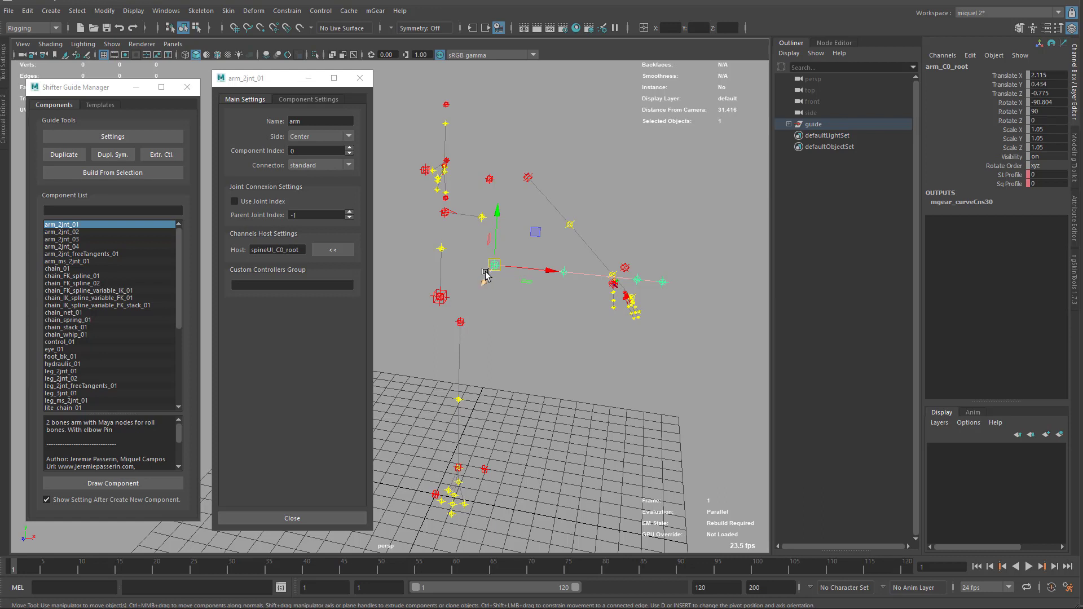
pyautogui.moveTo(515, 274); pyautogui.dragTo(494, 265)
pyautogui.click(326, 166)
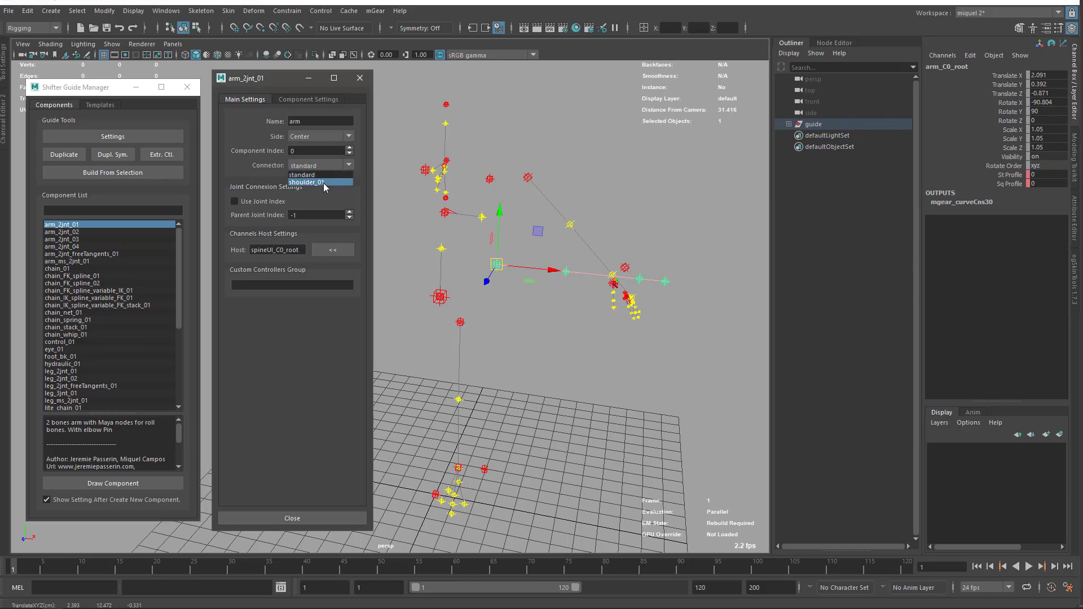
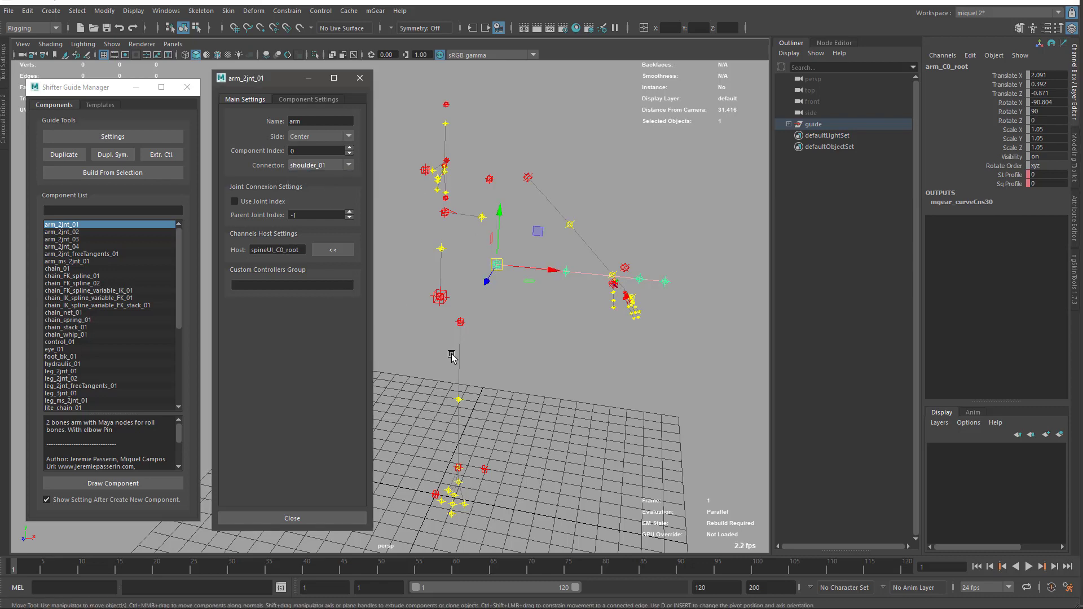
# Step: Open the left leg component's settings to check its connector, then close them
pyautogui.keyDown('alt'); pyautogui.moveTo(496, 237); pyautogui.dragTo(496, 309); pyautogui.keyUp('alt')
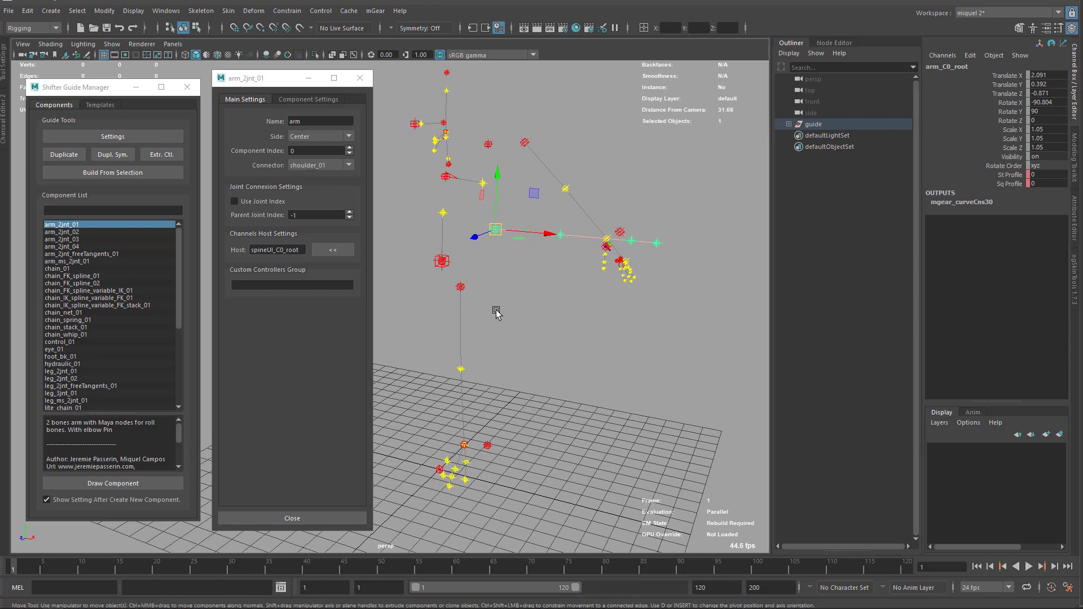
pyautogui.click(467, 462)
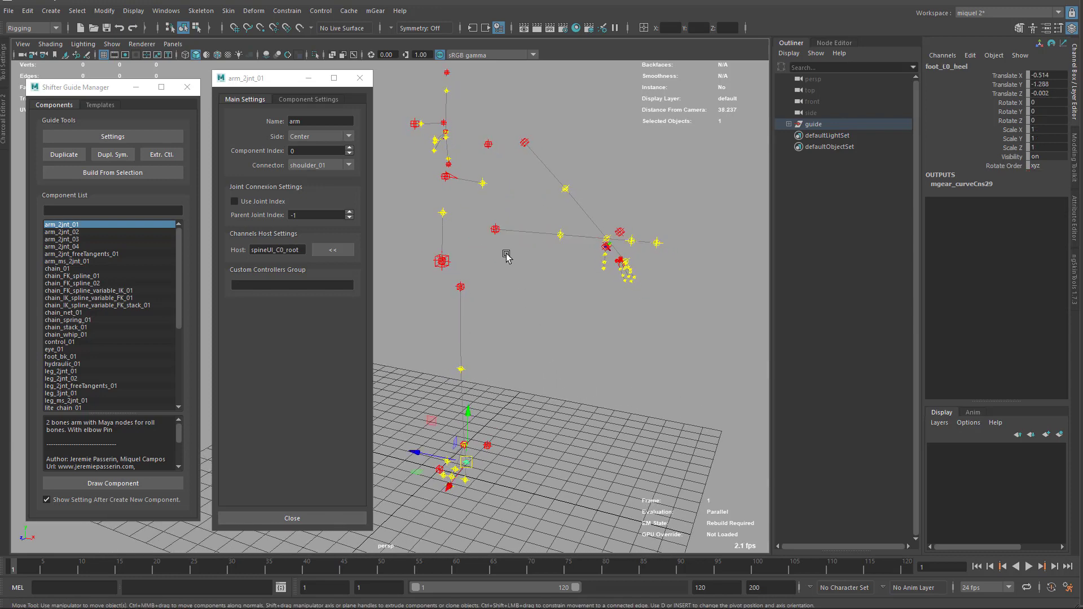
pyautogui.click(491, 231)
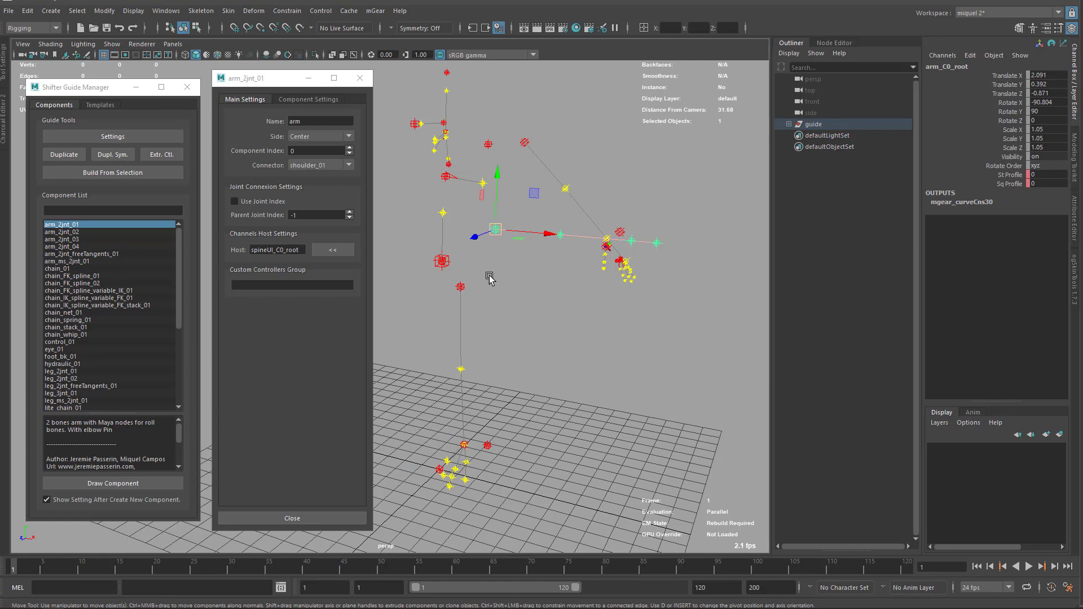
pyautogui.click(460, 288)
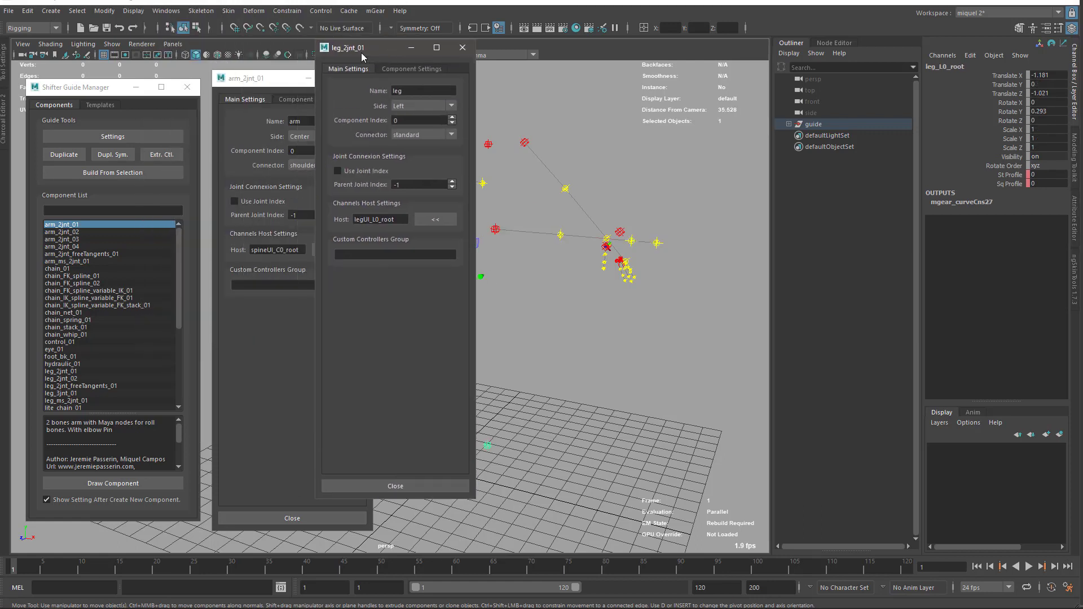
pyautogui.click(481, 99)
pyautogui.click(494, 65)
pyautogui.moveTo(463, 167)
pyautogui.keyDown('alt'); pyautogui.mouseDown()
pyautogui.moveTo(435, 169)
pyautogui.moveTo(452, 176)
pyautogui.mouseUp(); pyautogui.keyUp('alt')
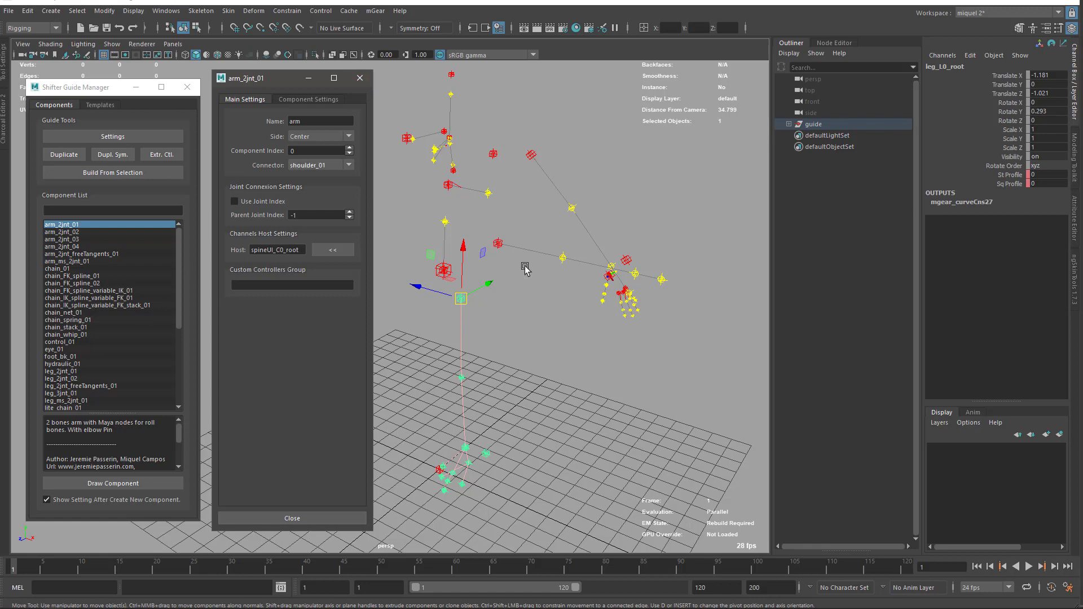
# Step: Delete the extra center arm component and close its settings window
pyautogui.click(498, 243)
pyautogui.click(530, 233)
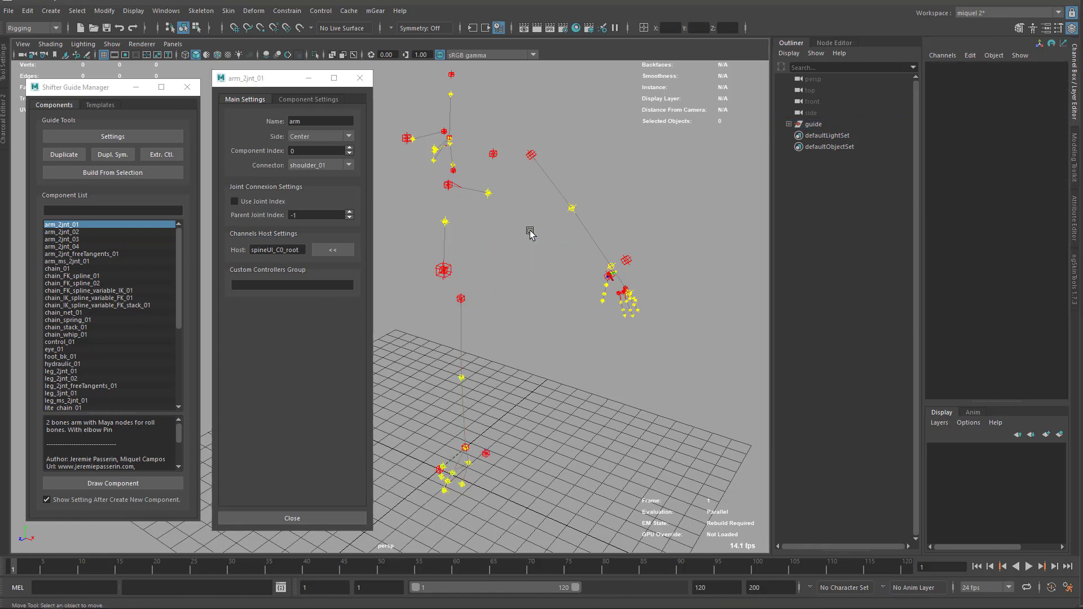
pyautogui.click(359, 78)
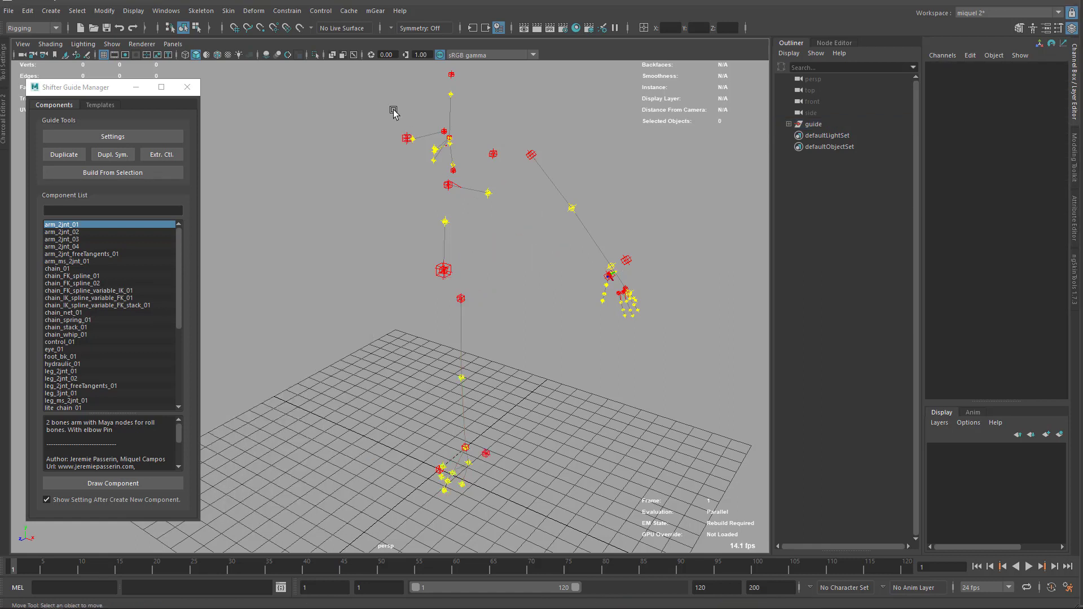
# Step: Set Translate X, Y and Z of the left arm's root to 0 so it sits on the shoulder tip
pyautogui.click(526, 159)
pyautogui.keyDown('alt'); pyautogui.moveTo(526, 159); pyautogui.dragTo(530, 205); pyautogui.keyUp('alt')
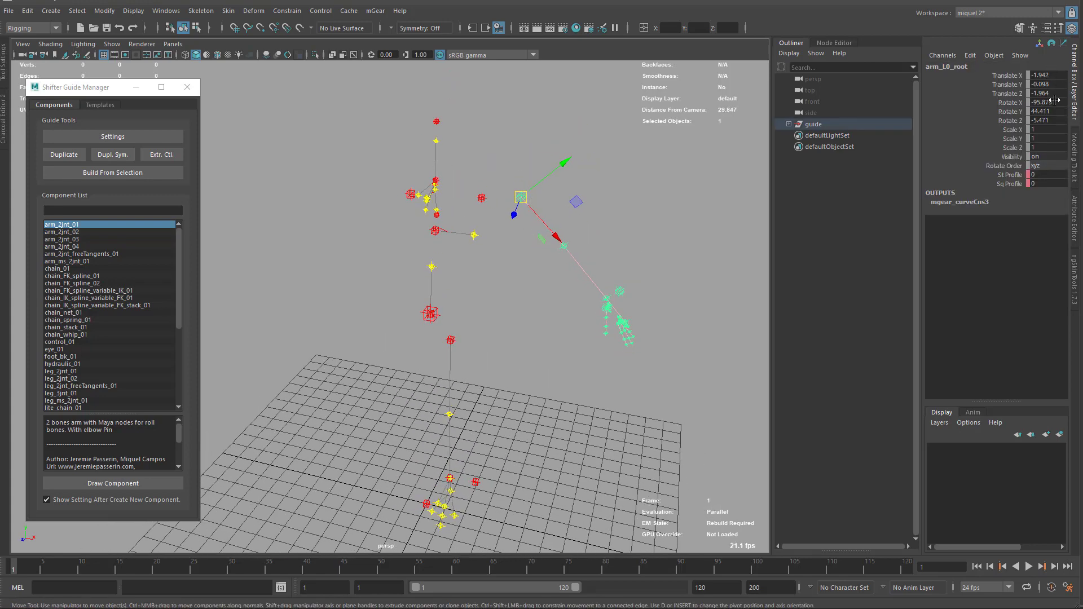
pyautogui.moveTo(1049, 75); pyautogui.dragTo(1052, 94)
pyautogui.write('0')
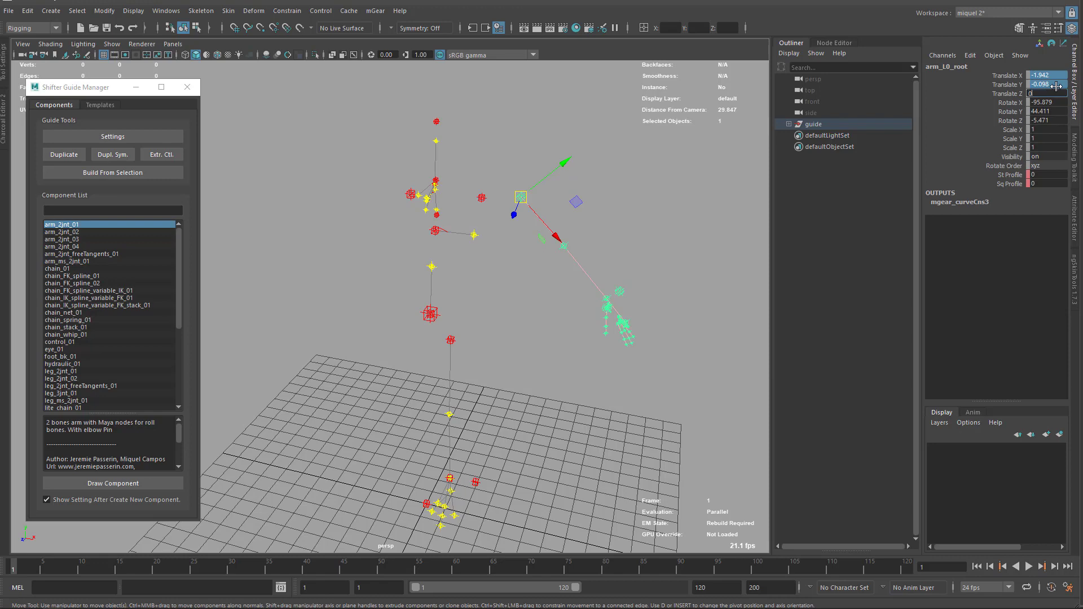
pyautogui.press('Return')
pyautogui.keyDown('alt'); pyautogui.moveTo(615, 345); pyautogui.dragTo(554, 278); pyautogui.keyUp('alt')
# Step: Open the left arm root's guide settings and show its component-specific options
pyautogui.press('q')
pyautogui.click(500, 189)
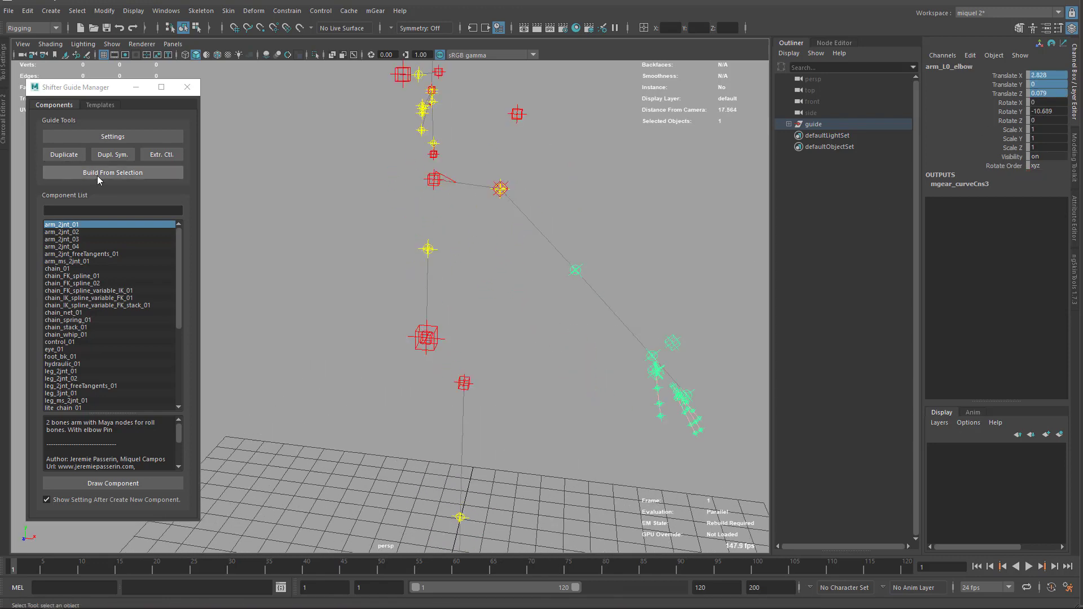
pyautogui.click(126, 135)
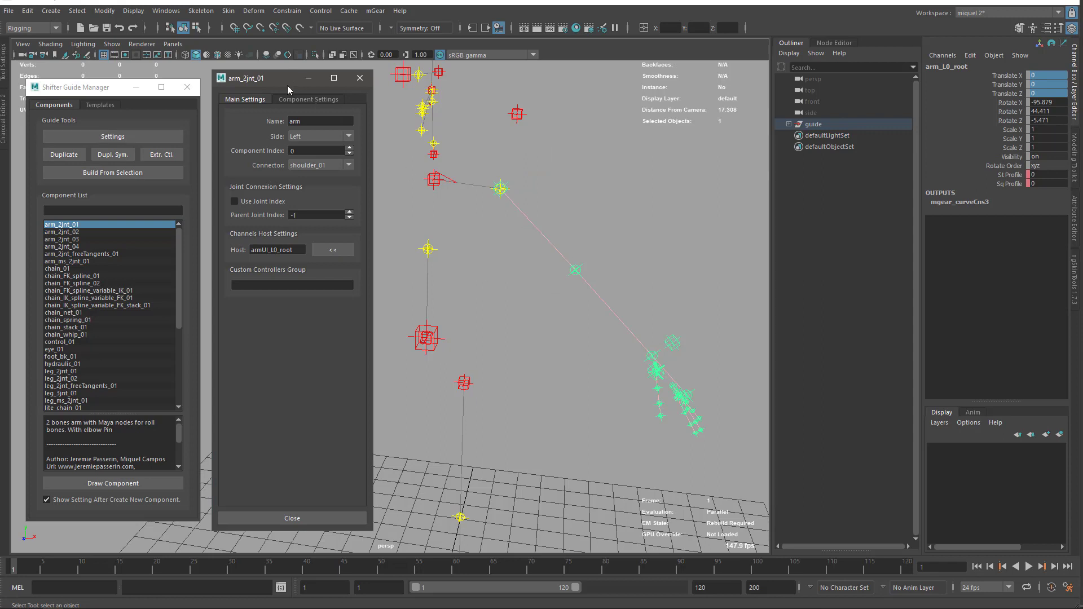
pyautogui.moveTo(288, 85); pyautogui.dragTo(282, 87)
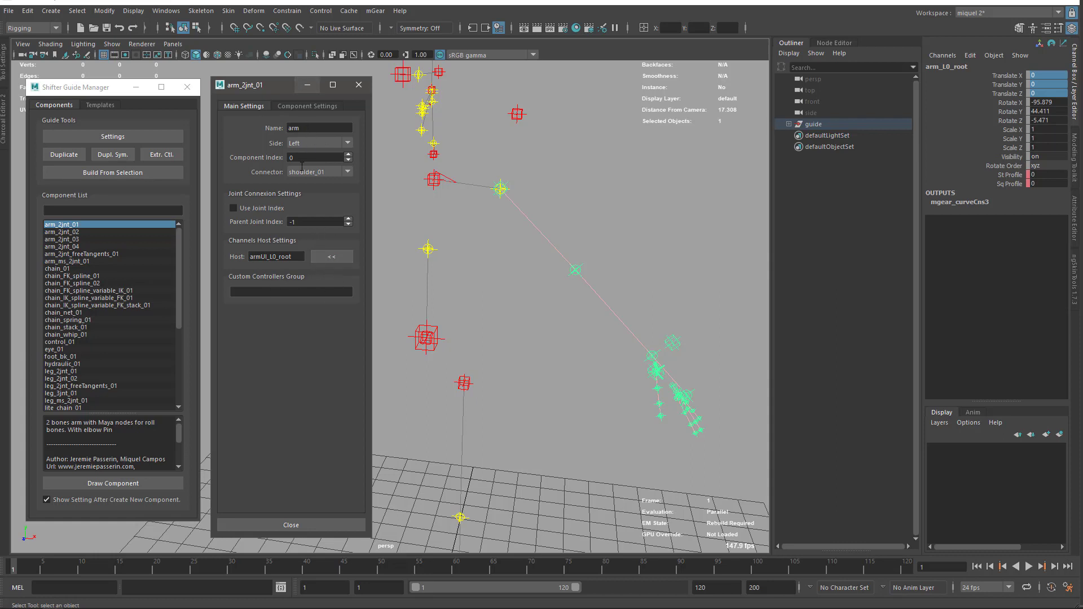
pyautogui.click(310, 105)
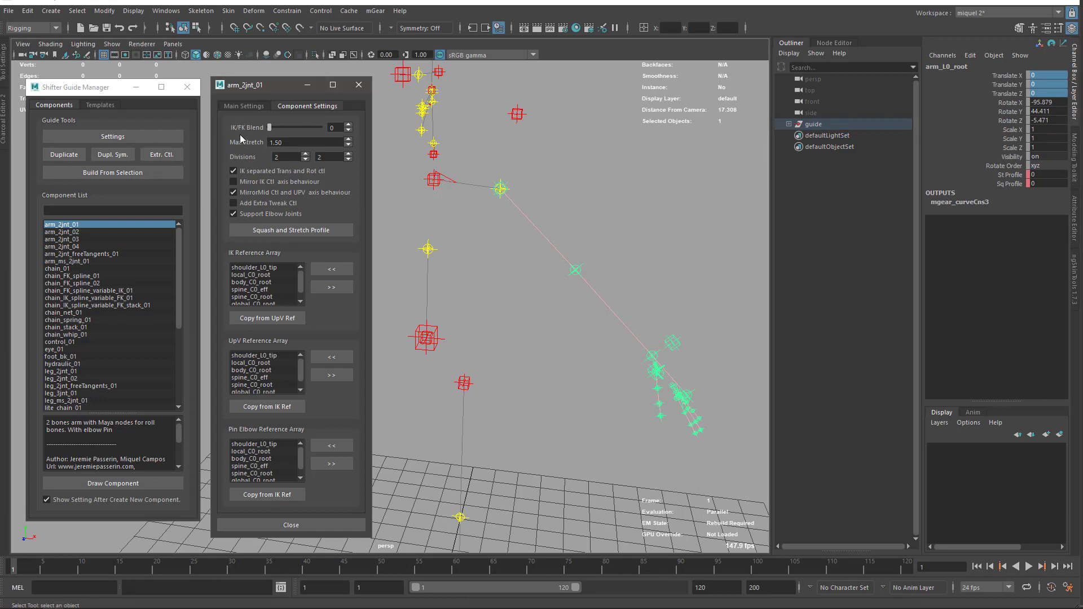
# Step: Build a rig from only the selected left arm guide and close the build log after reviewing it
pyautogui.click(124, 173)
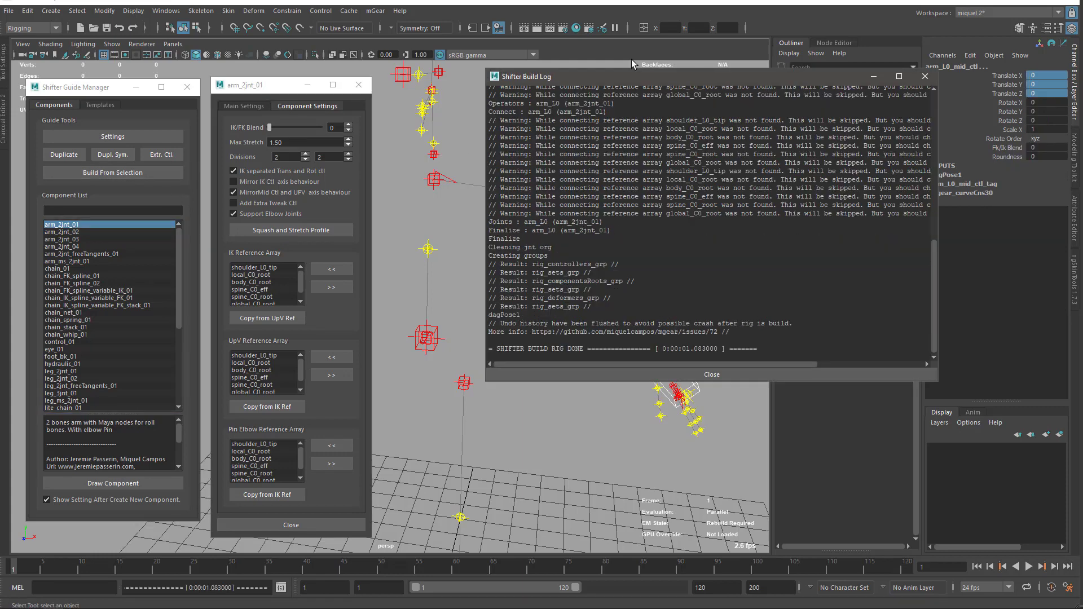
pyautogui.moveTo(626, 78); pyautogui.dragTo(770, 95)
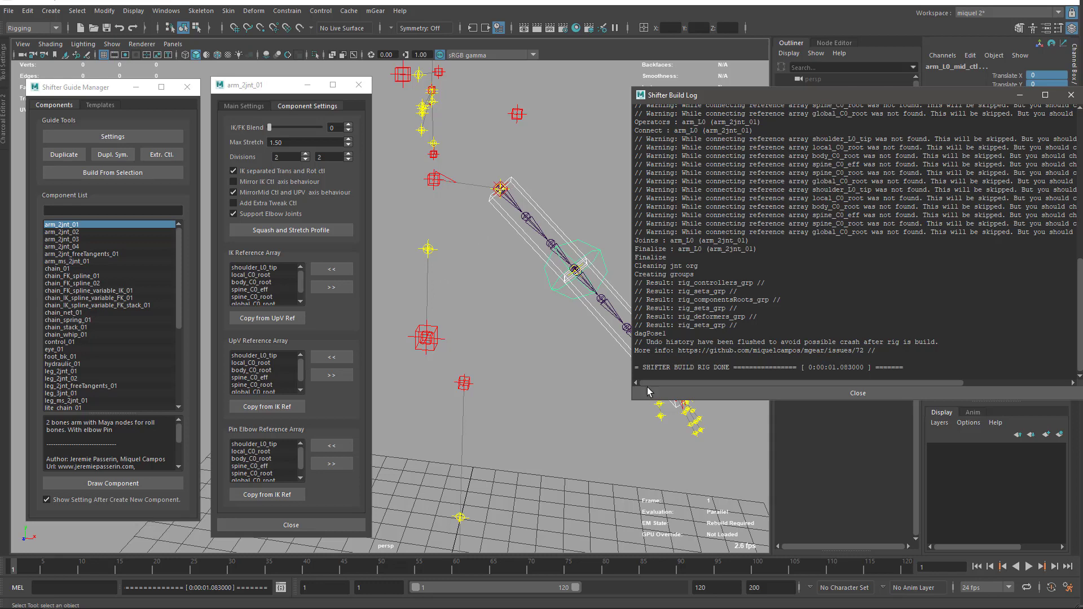
pyautogui.moveTo(696, 102); pyautogui.dragTo(484, 180)
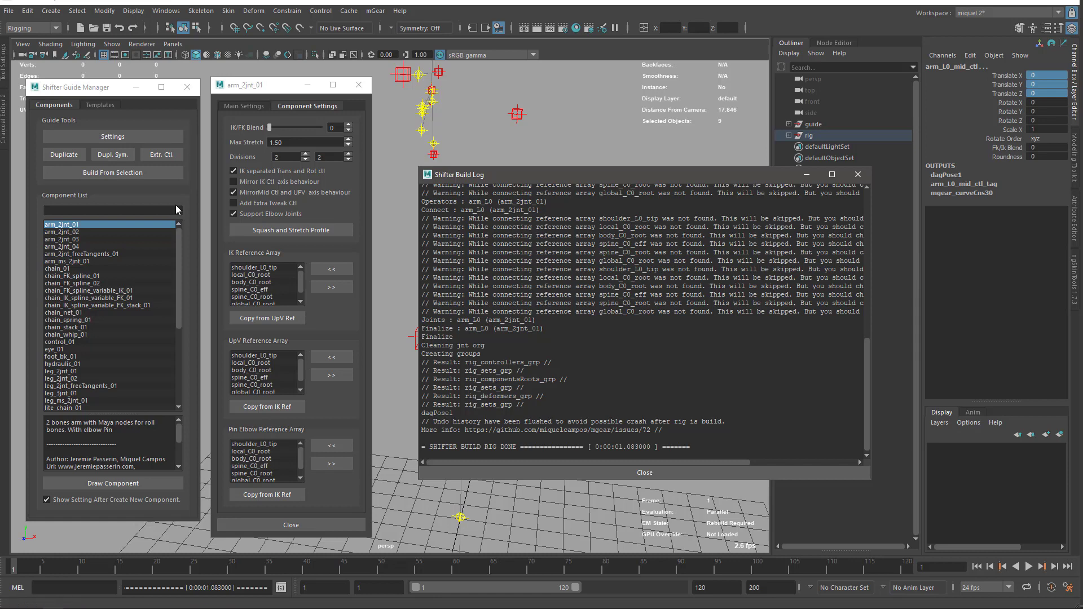
pyautogui.click(858, 174)
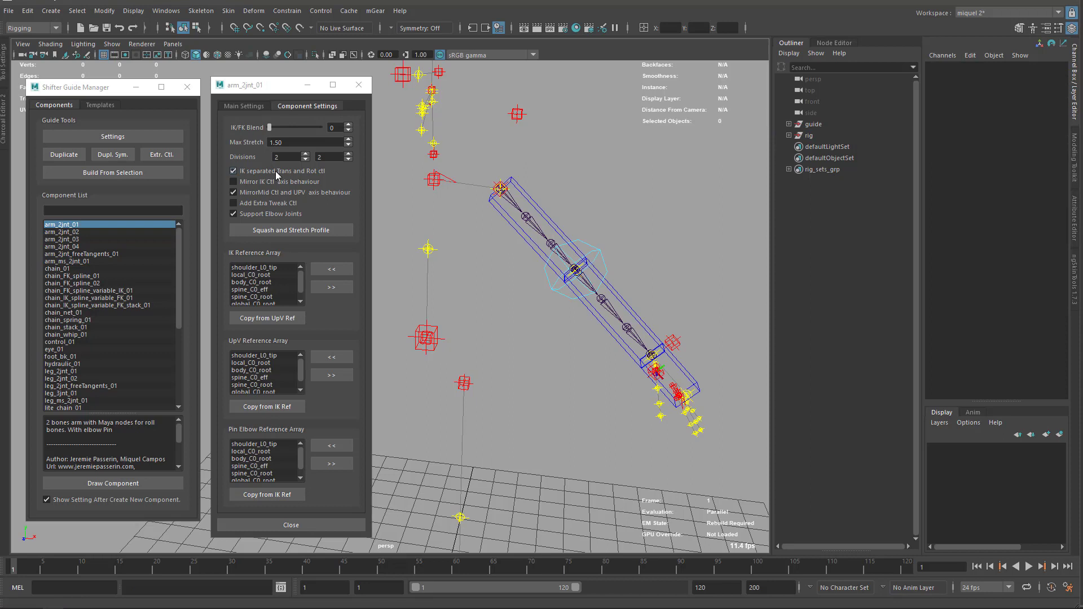
# Step: Set both Divisions values of the left arm component to 3
pyautogui.click(536, 204)
pyautogui.click(664, 260)
pyautogui.click(299, 157)
pyautogui.write('8')
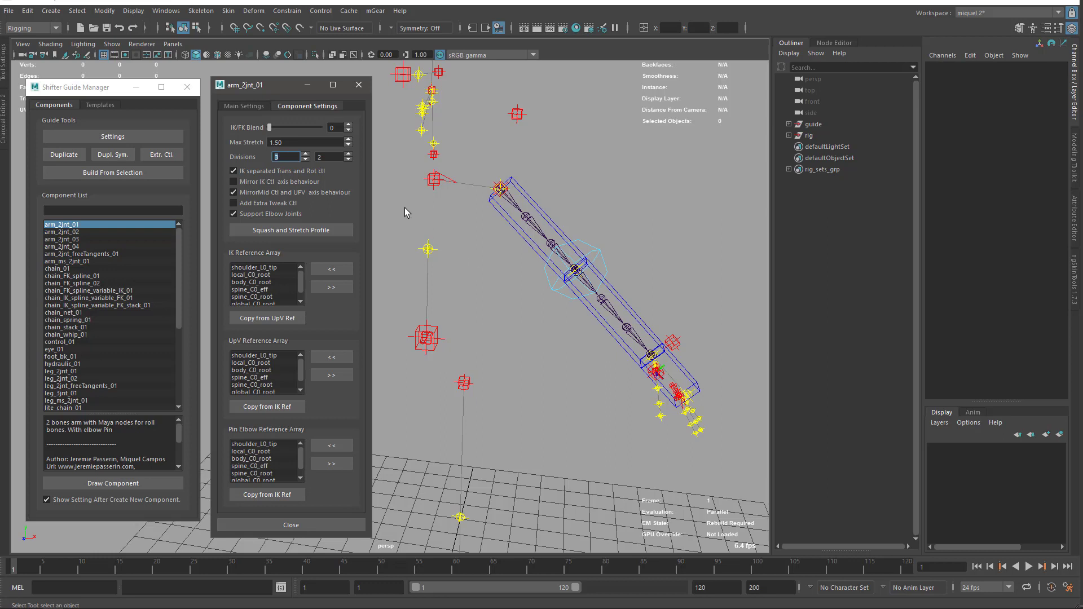
pyautogui.click(328, 158)
pyautogui.scroll(1, 329, 157)
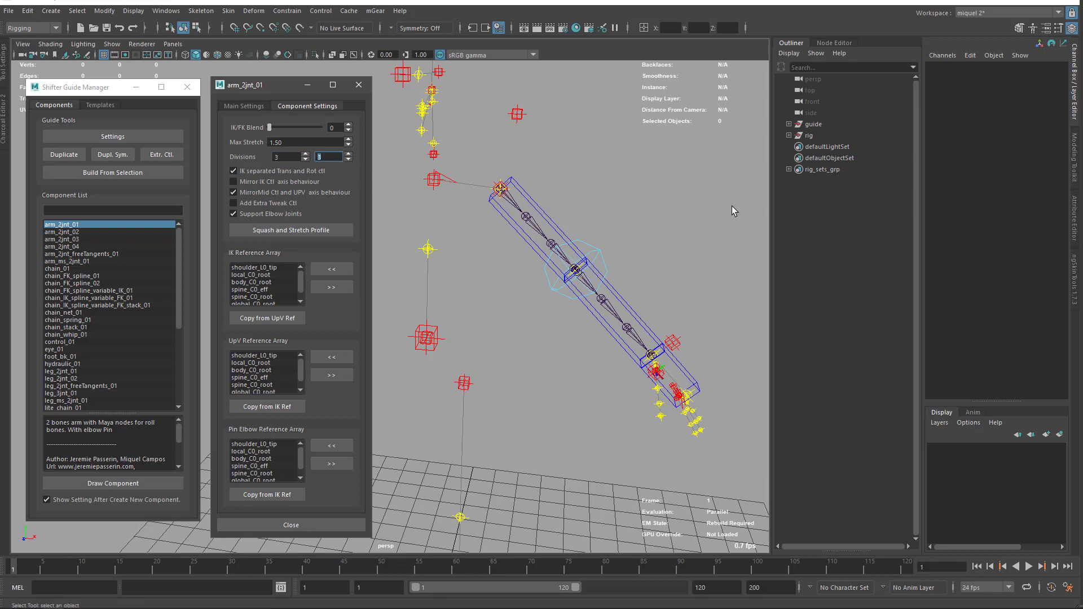
# Step: Delete the partial arm rig, build the complete rig from the guide, and close the build log
pyautogui.click(814, 131)
pyautogui.press('Delete')
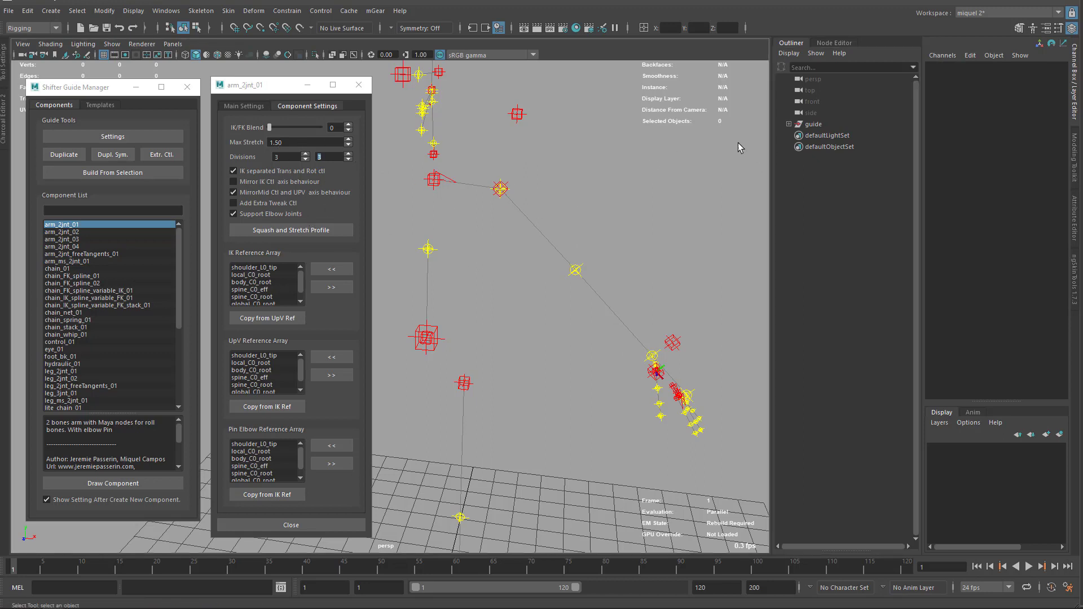
pyautogui.click(812, 124)
pyautogui.hotkey('ctrl', 'b')
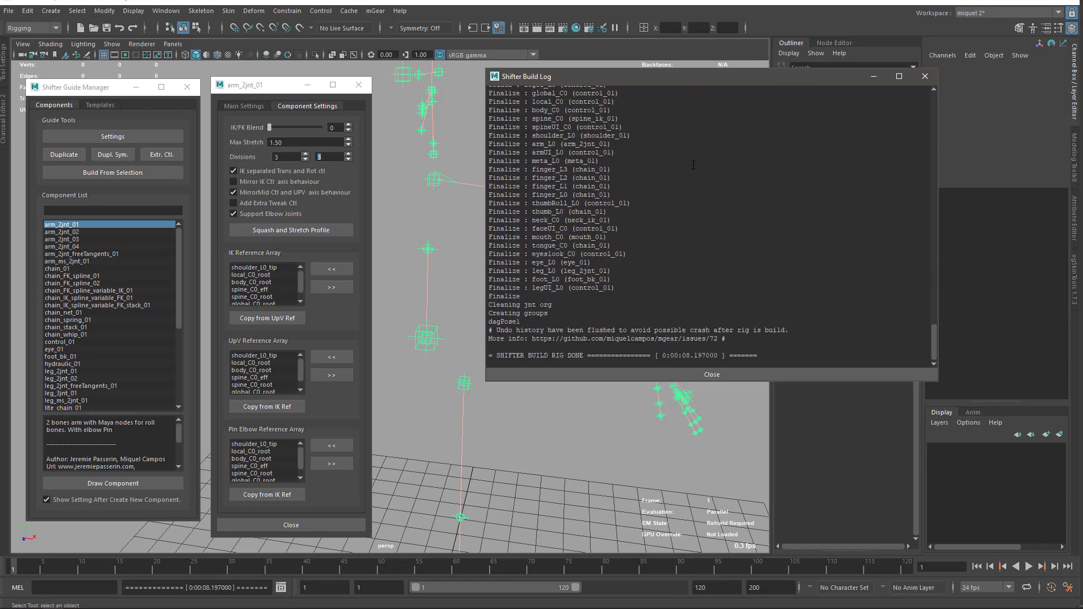
pyautogui.moveTo(733, 76); pyautogui.dragTo(602, 285)
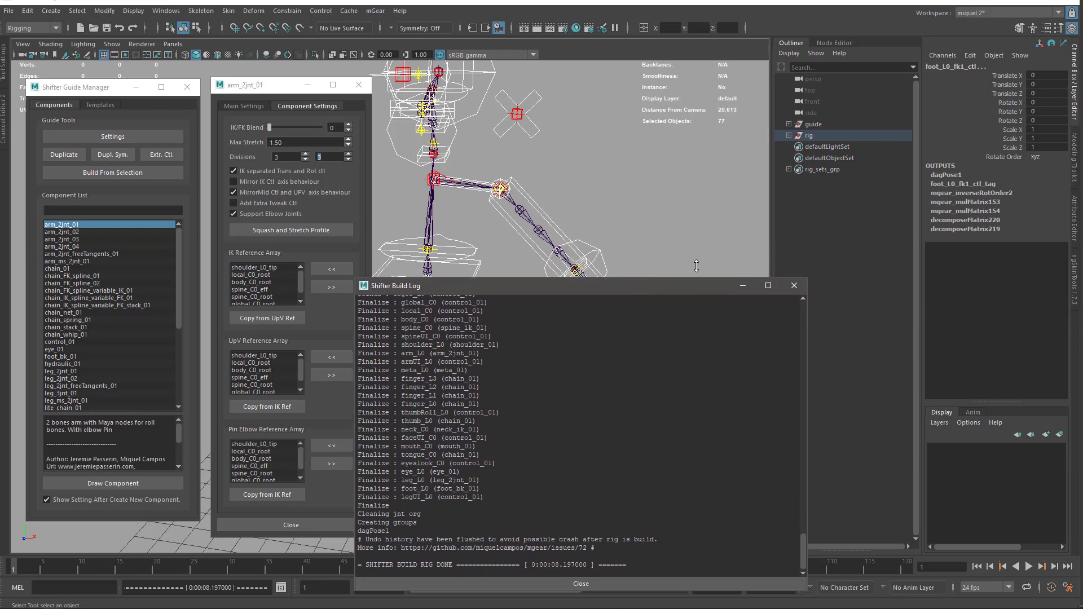
pyautogui.click(799, 289)
# Step: Inspect the rebuilt left arm up close and select the elbow joint arm_L0_4_jnt
pyautogui.click(556, 236)
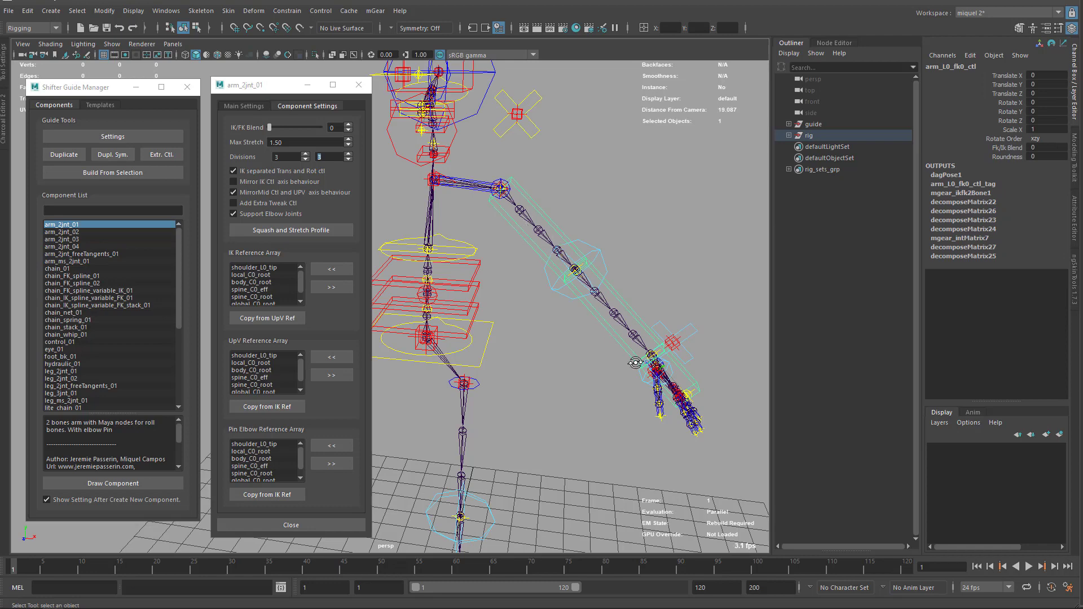
pyautogui.keyDown('alt'); pyautogui.moveTo(635, 361); pyautogui.dragTo(601, 308, button='right'); pyautogui.keyUp('alt')
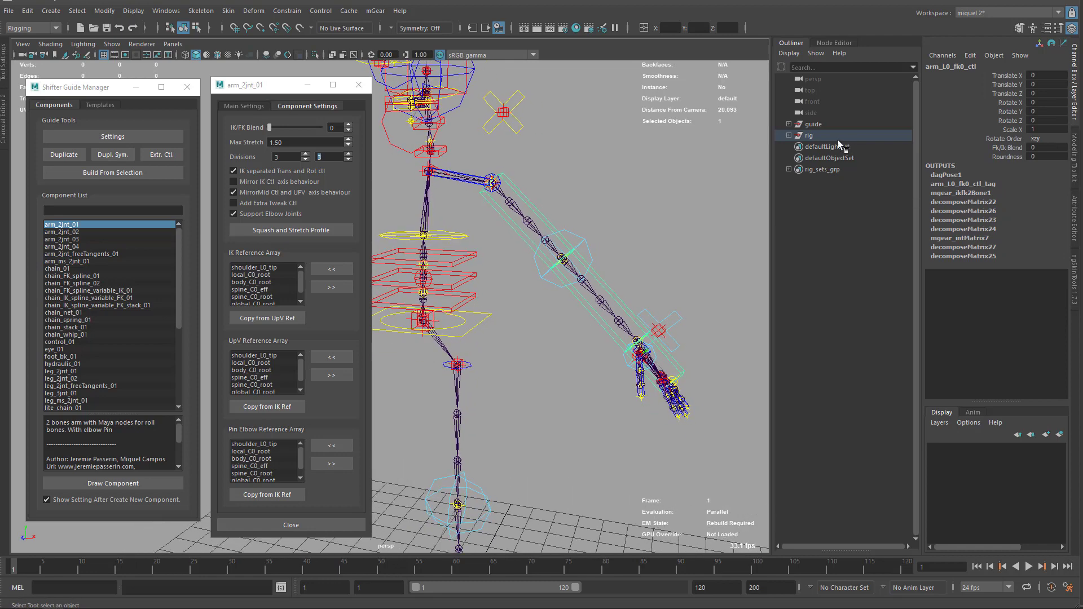
pyautogui.click(814, 140)
pyautogui.scroll(5, 626, 300)
pyautogui.keyDown('alt'); pyautogui.moveTo(626, 300); pyautogui.dragTo(591, 236, button='middle'); pyautogui.keyUp('alt')
pyautogui.moveTo(590, 236)
pyautogui.keyDown('alt'); pyautogui.mouseDown()
pyautogui.moveTo(628, 222)
pyautogui.moveTo(585, 227)
pyautogui.mouseUp(); pyautogui.keyUp('alt')
pyautogui.scroll(4, 648, 215)
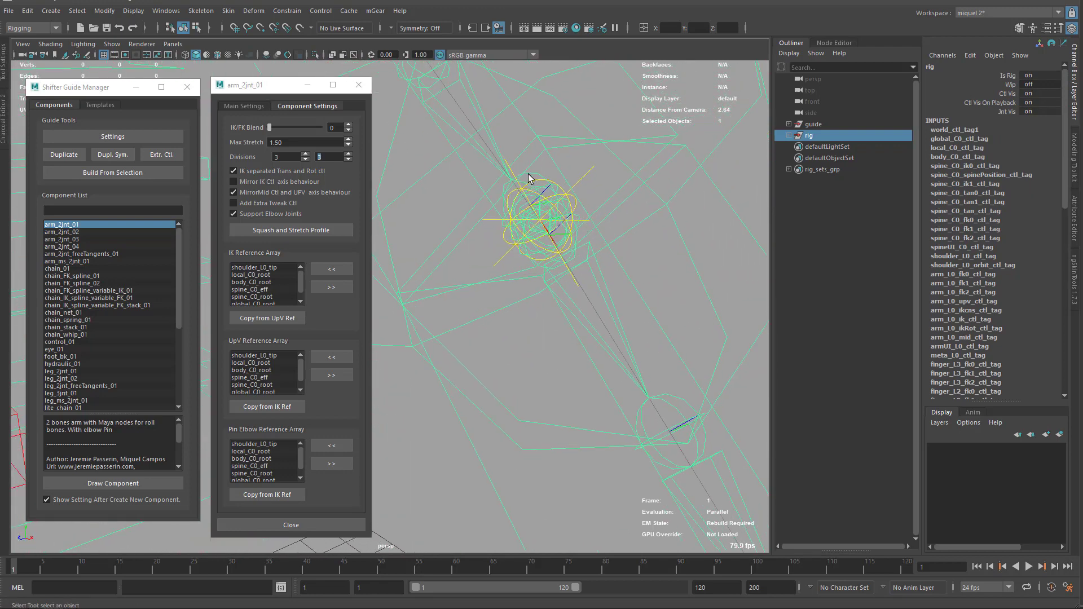
pyautogui.click(605, 177)
pyautogui.click(537, 189)
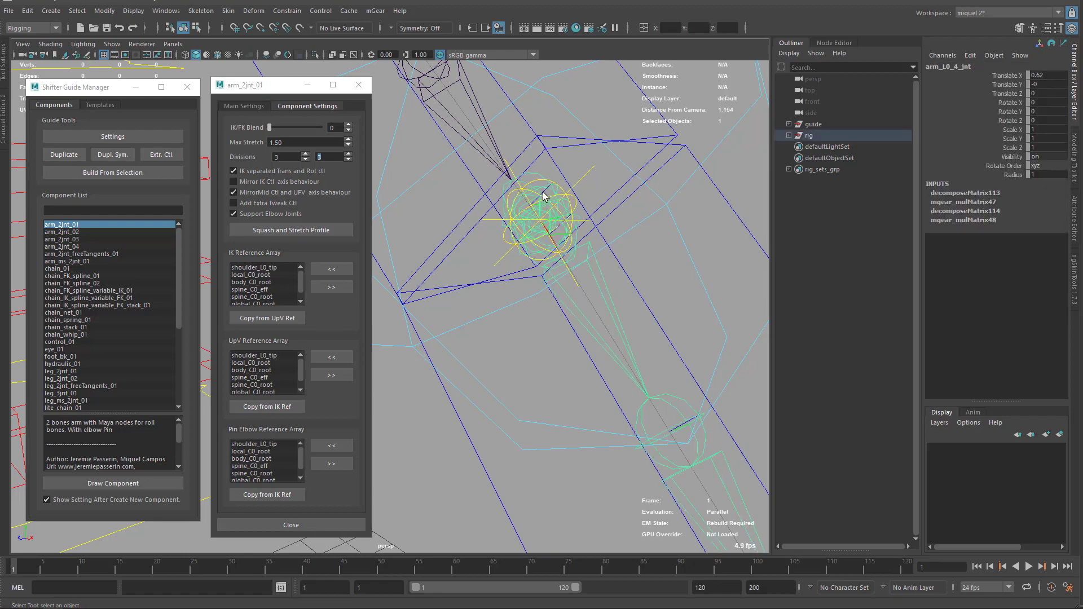
# Step: Examine the stacked elbow joints and the division joints along the left arm from several angles
pyautogui.scroll(-8, 614, 281)
pyautogui.keyDown('alt'); pyautogui.moveTo(614, 281); pyautogui.dragTo(444, 298, button='middle'); pyautogui.keyUp('alt')
pyautogui.press('f')
pyautogui.scroll(5, 445, 298)
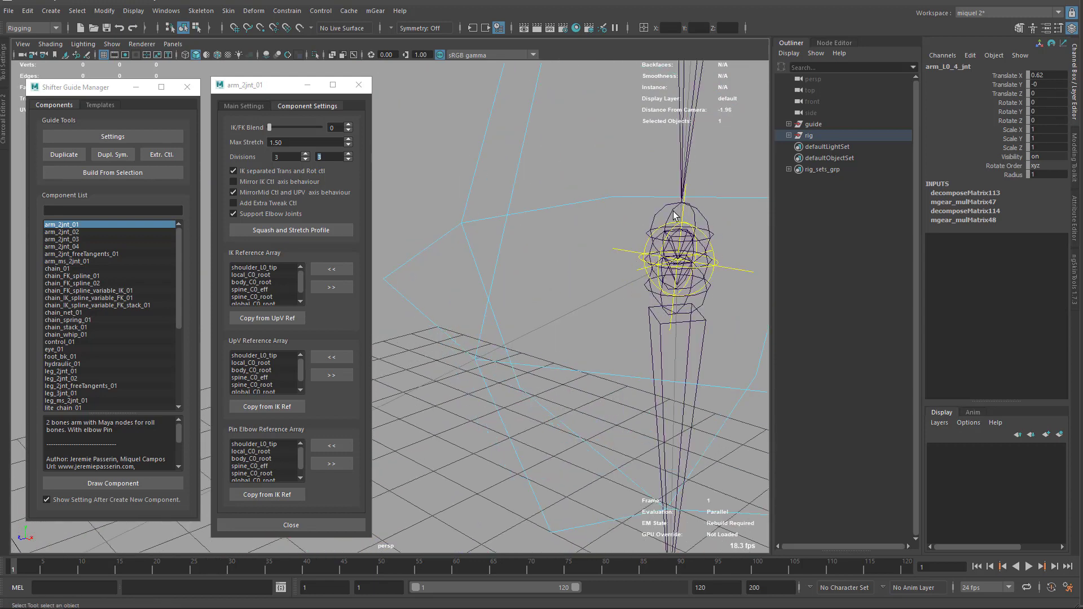
pyautogui.keyDown('alt'); pyautogui.moveTo(635, 298); pyautogui.dragTo(566, 245, button='right'); pyautogui.keyUp('alt')
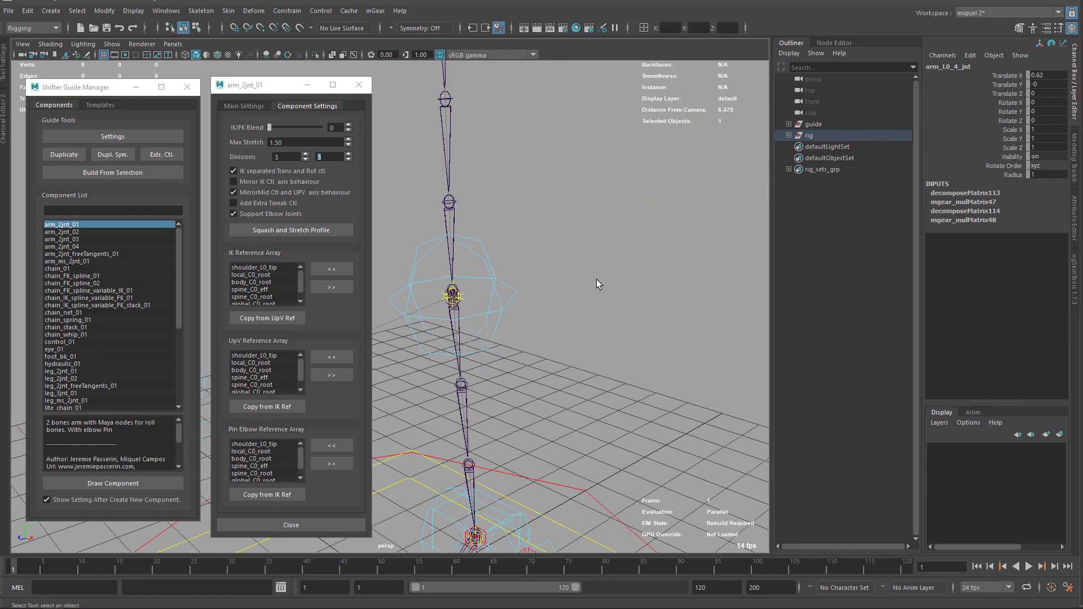
pyautogui.keyDown('alt'); pyautogui.moveTo(566, 242); pyautogui.dragTo(529, 237); pyautogui.keyUp('alt')
pyautogui.keyDown('alt'); pyautogui.moveTo(516, 113); pyautogui.dragTo(496, 159); pyautogui.keyUp('alt')
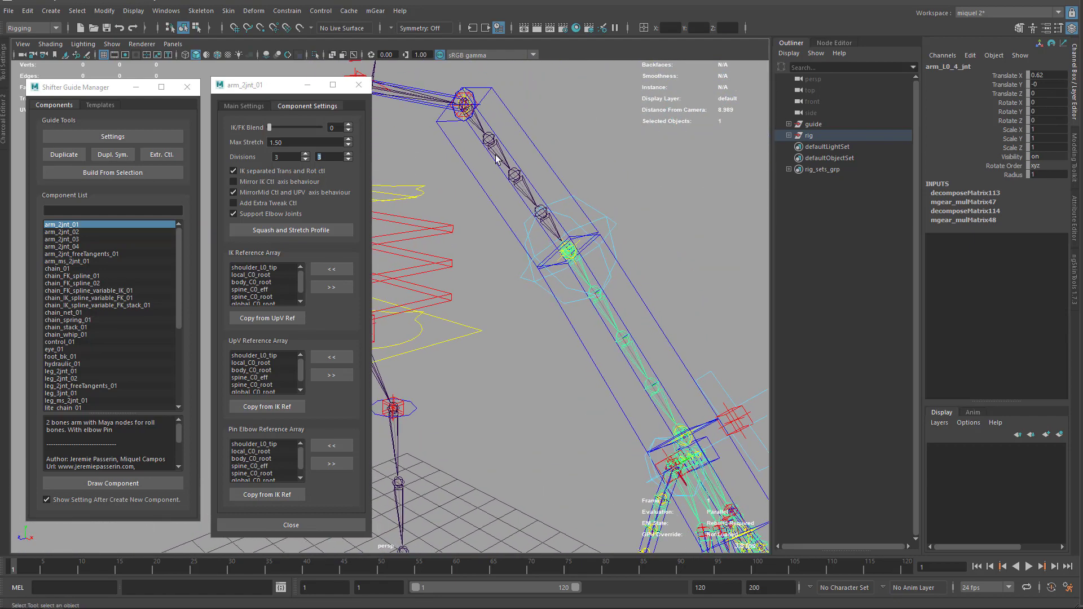
# Step: Display the local rotation axes on the left arm's joint chain down to the fingers
pyautogui.click(490, 144)
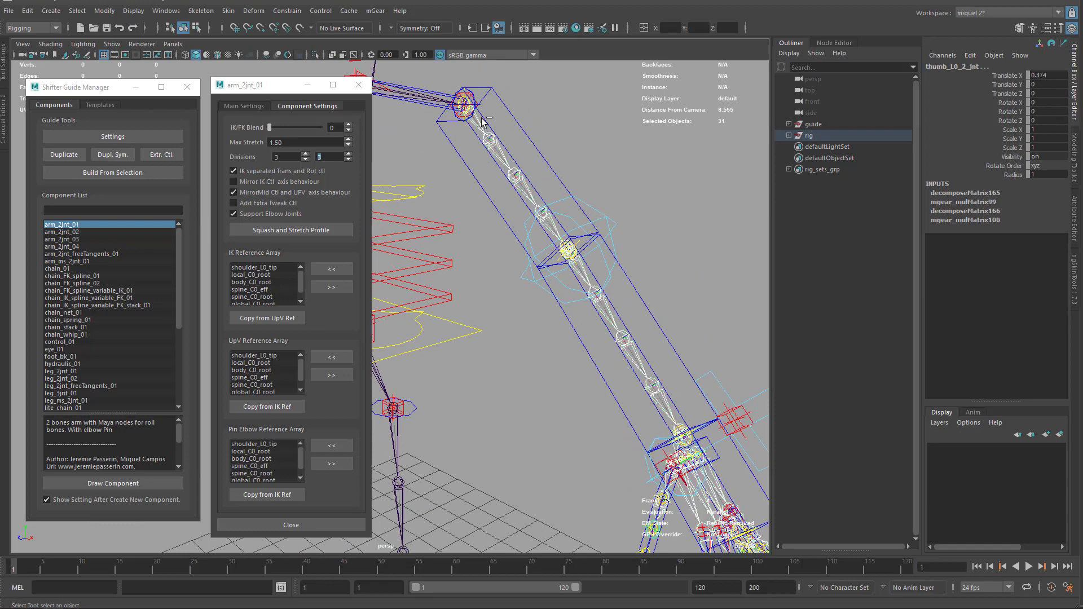
pyautogui.click(134, 11)
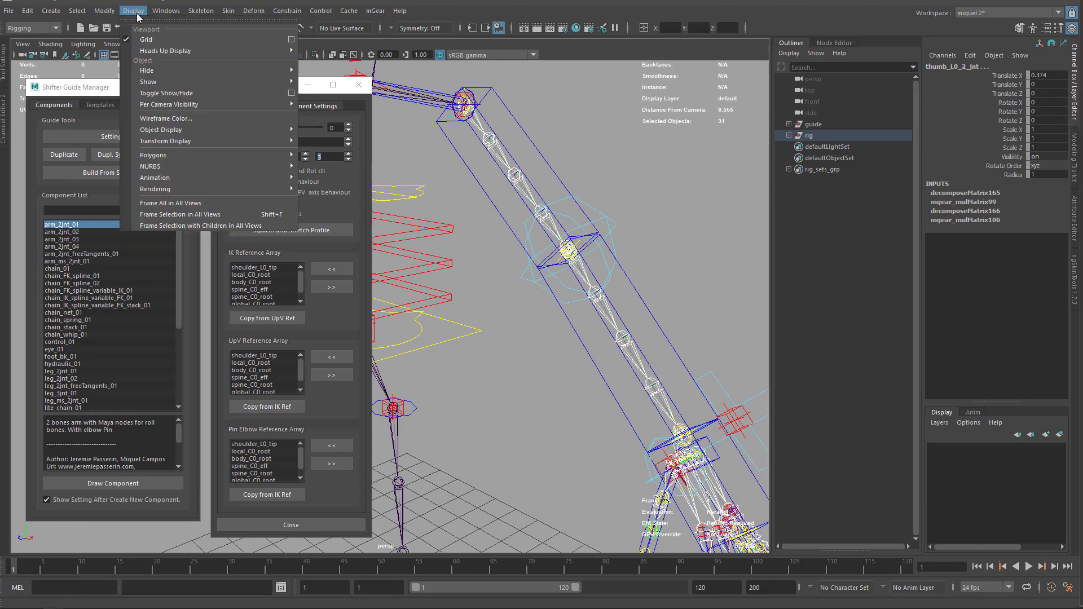
pyautogui.moveTo(181, 151)
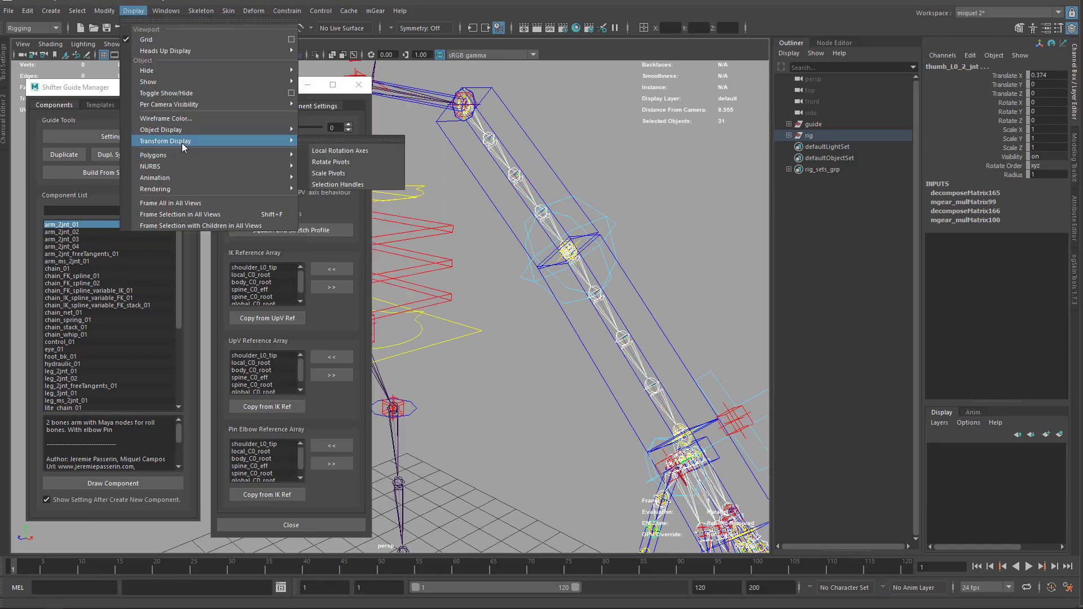
pyautogui.click(346, 147)
pyautogui.click(660, 285)
pyautogui.keyDown('alt'); pyautogui.moveTo(660, 285); pyautogui.dragTo(637, 302); pyautogui.keyUp('alt')
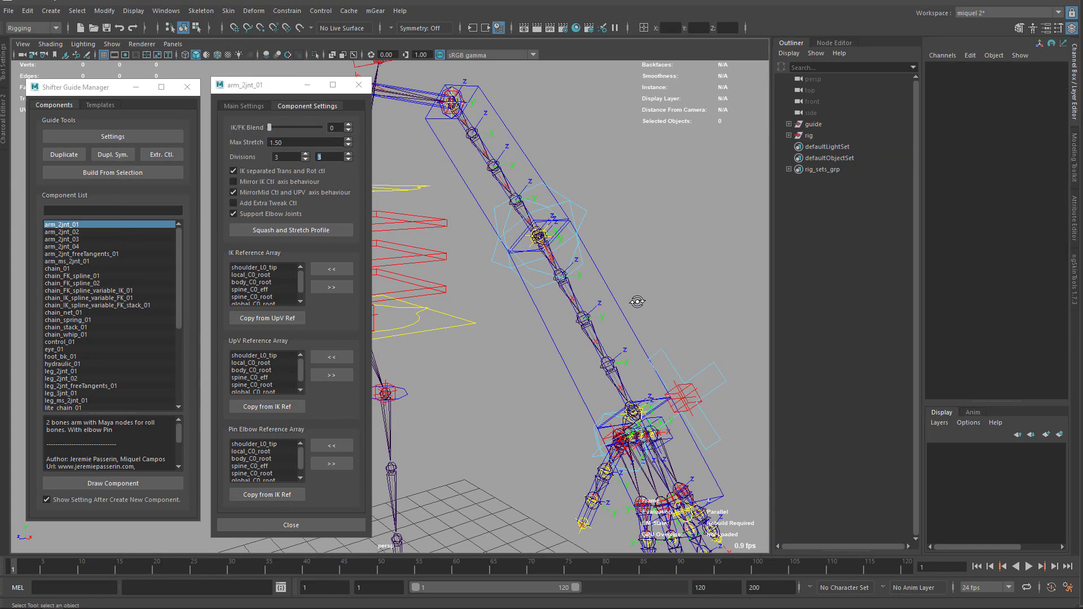
# Step: Bend the left elbow by rotating the forearm FK control arm_L0_fk1_ctl about Z to about -84 degrees
pyautogui.click(614, 299)
pyautogui.press('e')
pyautogui.press('f')
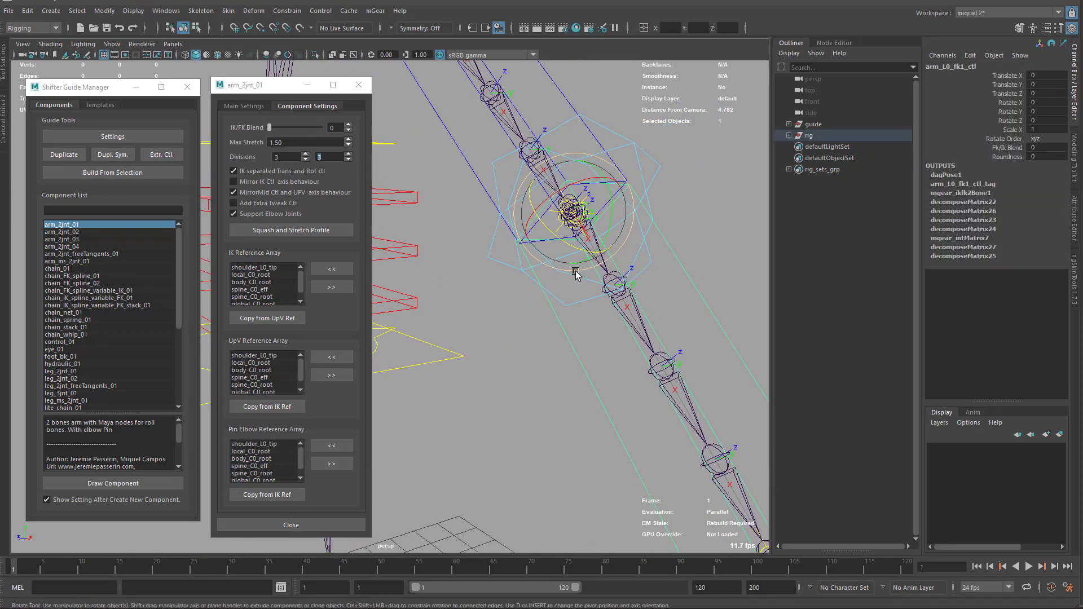
pyautogui.moveTo(583, 254); pyautogui.dragTo(535, 262)
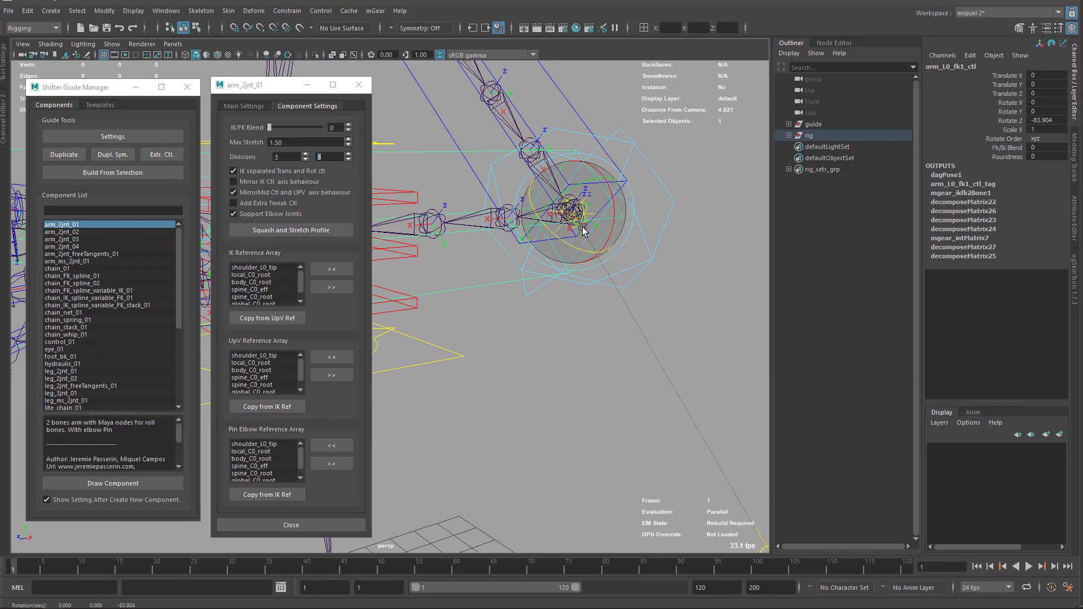
# Step: Isolate the rig in the viewport and examine the joints of the bent left elbow
pyautogui.click(814, 125)
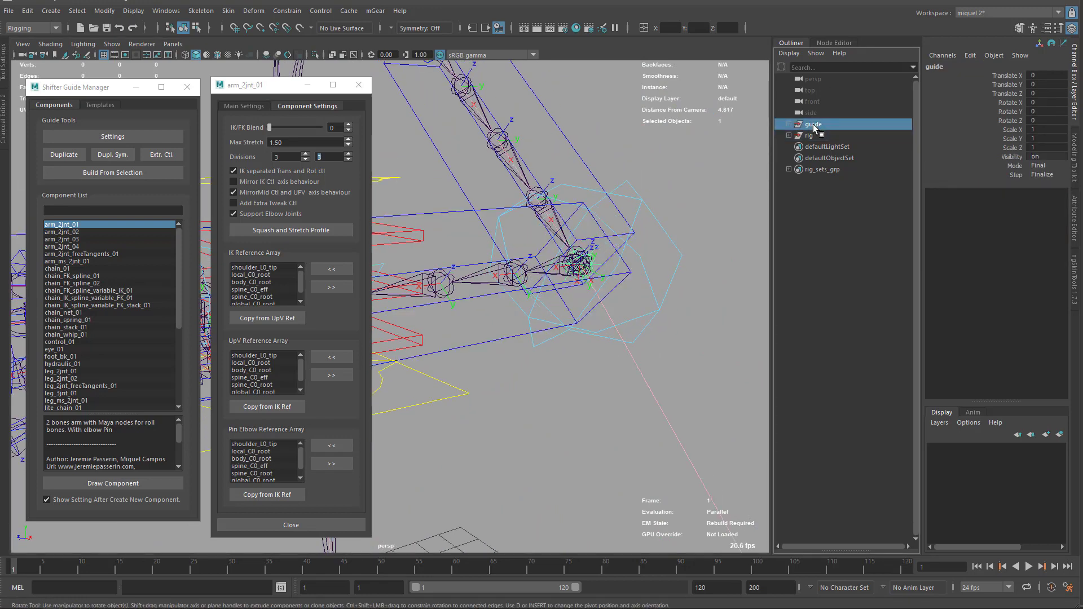
pyautogui.hotkey('ctrl', '1')
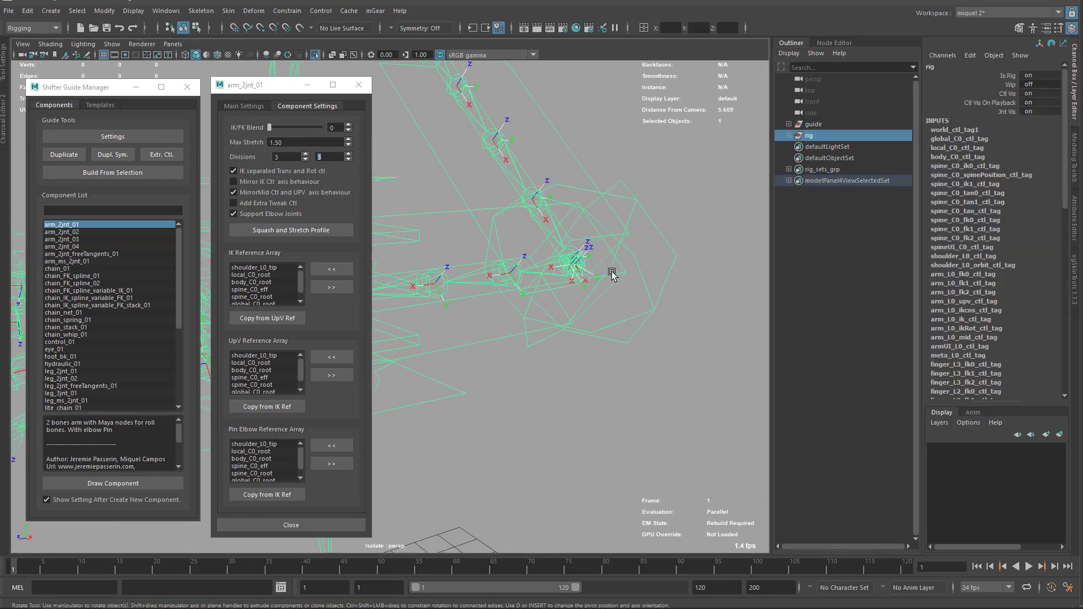
pyautogui.click(625, 345)
pyautogui.keyDown('alt'); pyautogui.moveTo(625, 345); pyautogui.dragTo(615, 311, button='right'); pyautogui.keyUp('alt')
pyautogui.keyDown('alt'); pyautogui.moveTo(616, 311); pyautogui.dragTo(561, 265, button='middle'); pyautogui.keyUp('alt')
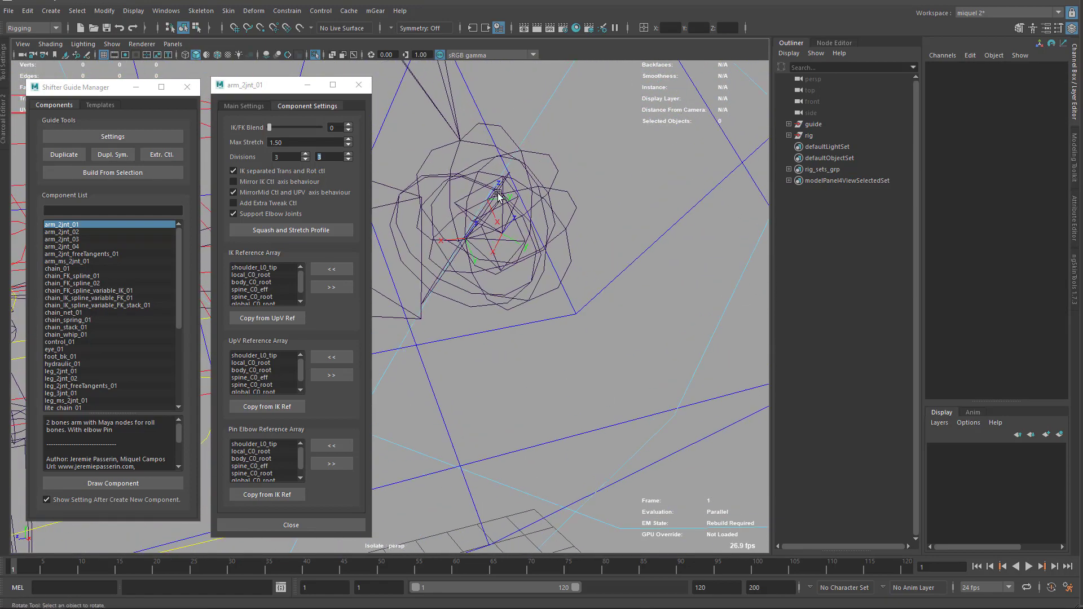
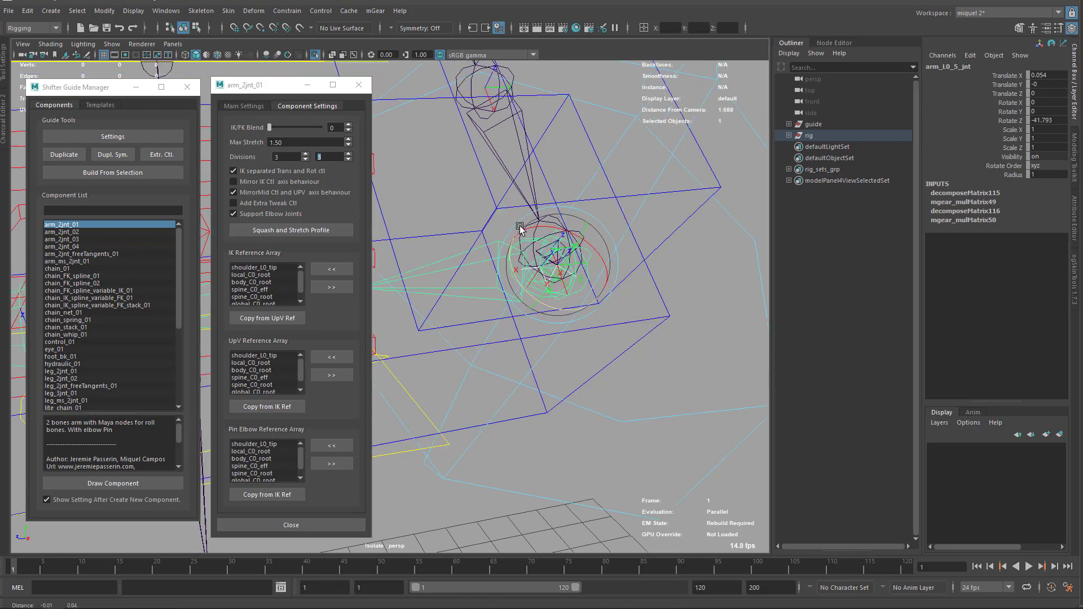
pyautogui.scroll(-3, 578, 327)
pyautogui.keyDown('alt'); pyautogui.moveTo(454, 302); pyautogui.dragTo(587, 324, button='middle'); pyautogui.keyUp('alt')
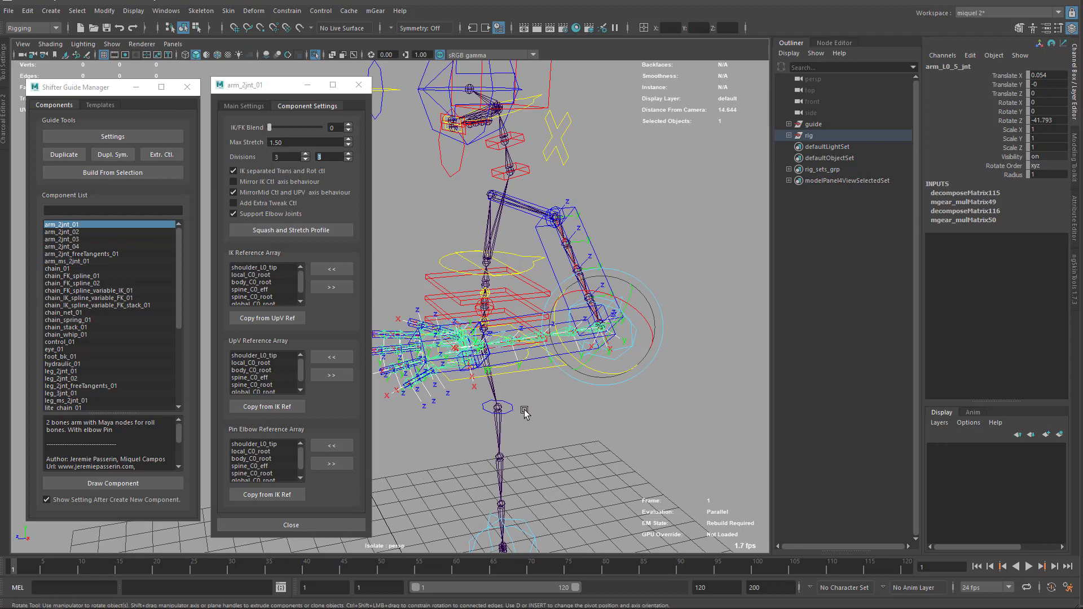
pyautogui.keyDown('alt'); pyautogui.moveTo(531, 409); pyautogui.dragTo(541, 388); pyautogui.keyUp('alt')
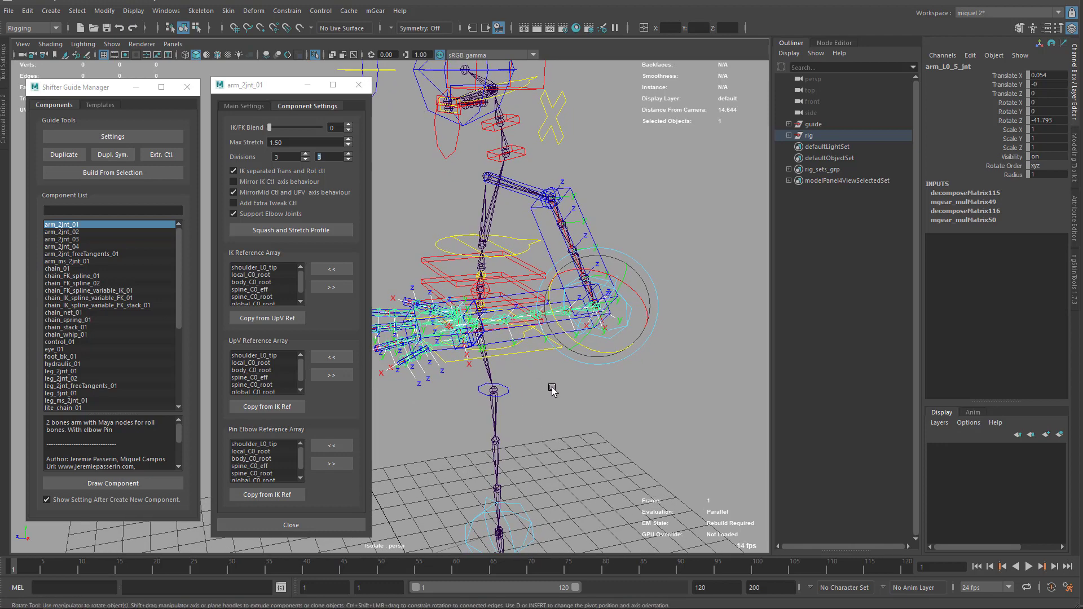
pyautogui.keyDown('alt'); pyautogui.moveTo(580, 404); pyautogui.dragTo(582, 374); pyautogui.keyUp('alt')
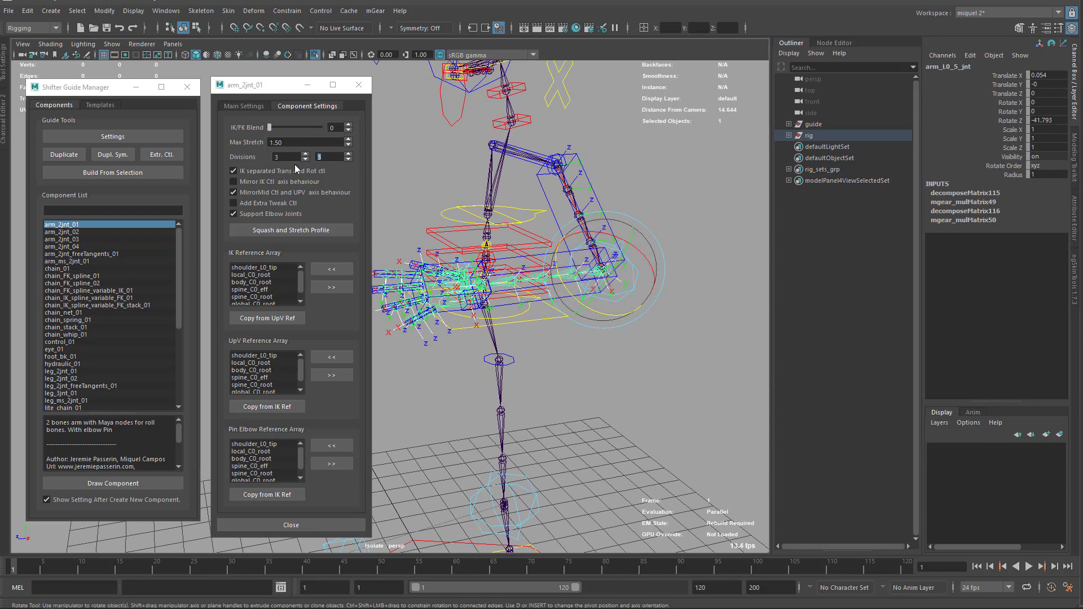
# Step: Examine the stacked support joints at the bent left elbow up close, selecting arm_L0_4_jnt and arm_L0_6_jnt in turn
pyautogui.click(233, 213)
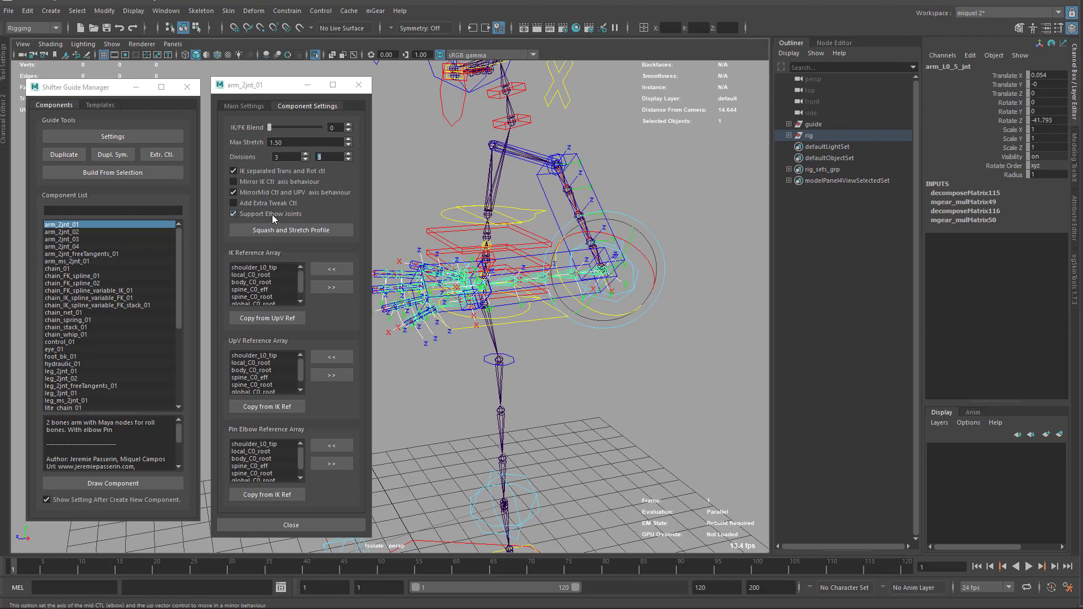
pyautogui.scroll(6, 617, 307)
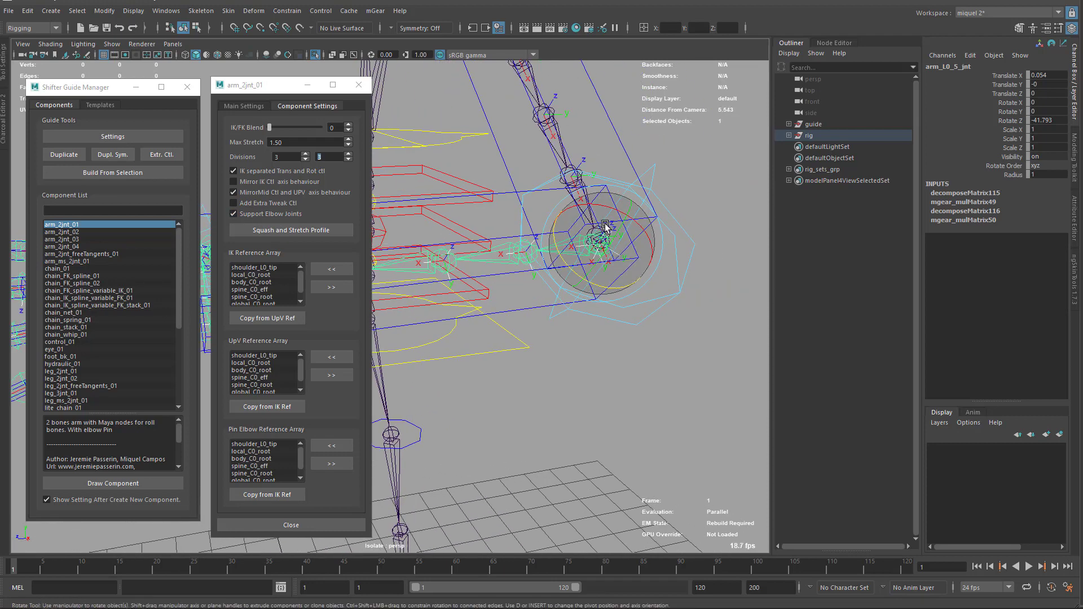
pyautogui.scroll(5, 525, 271)
pyautogui.keyDown('alt'); pyautogui.moveTo(525, 271); pyautogui.dragTo(619, 269); pyautogui.keyUp('alt')
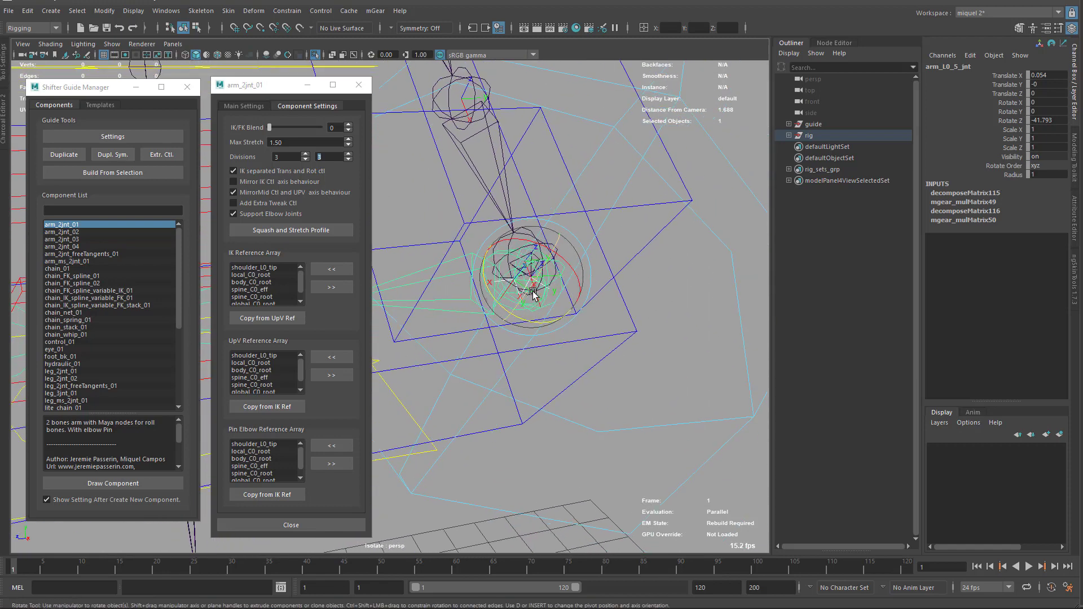
pyautogui.press('q')
pyautogui.click(619, 269)
pyautogui.click(556, 252)
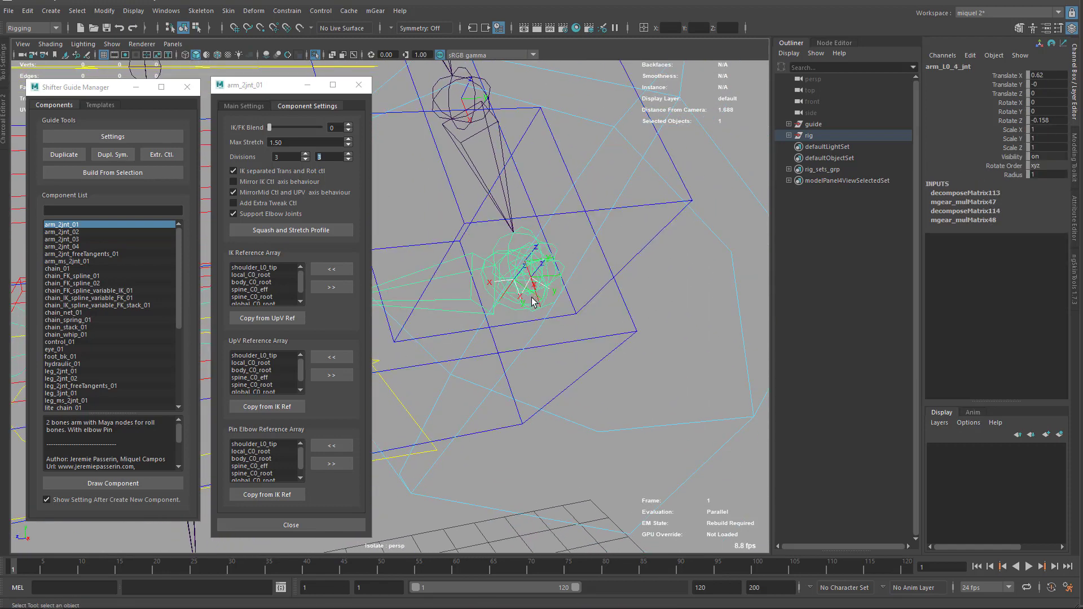
pyautogui.click(514, 309)
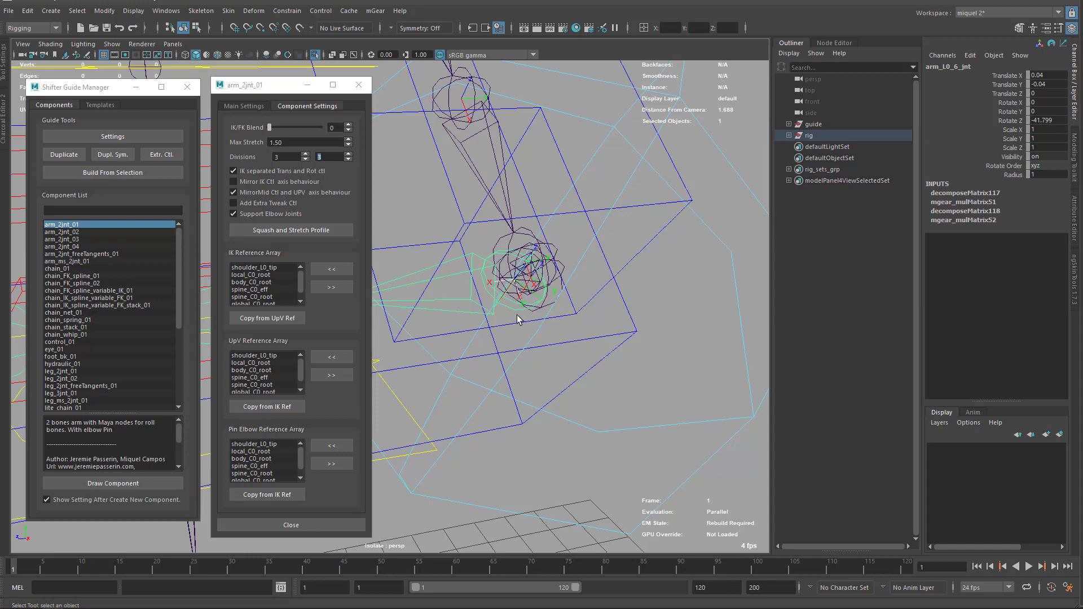
pyautogui.keyDown('alt'); pyautogui.moveTo(517, 316); pyautogui.dragTo(580, 290); pyautogui.keyUp('alt')
# Step: Delete the built rig and turn off viewport isolation so the guide is displayed
pyautogui.click(817, 135)
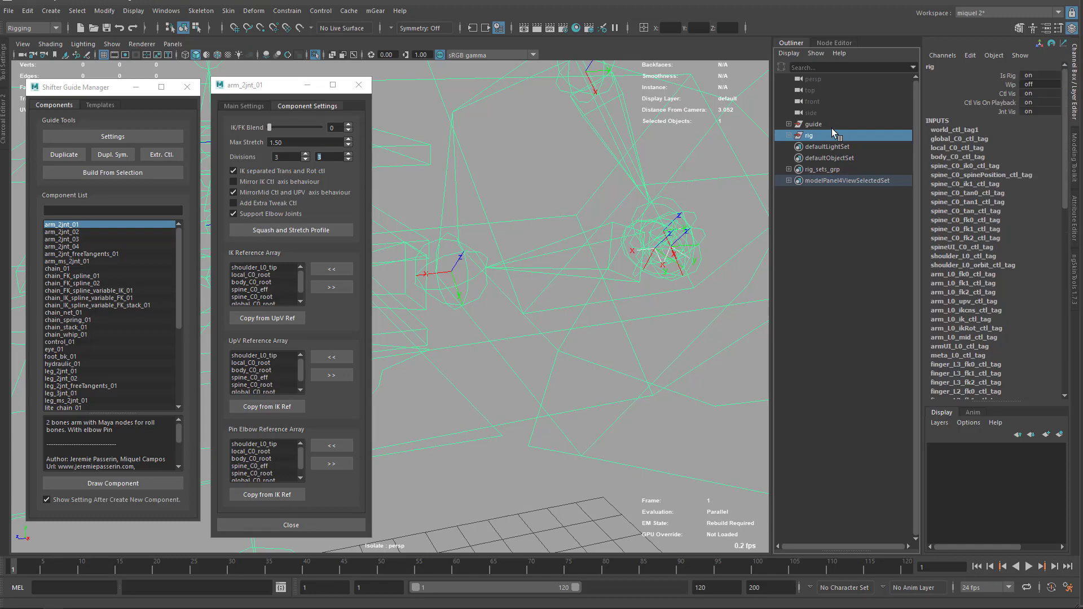
pyautogui.press('Delete')
pyautogui.click(822, 125)
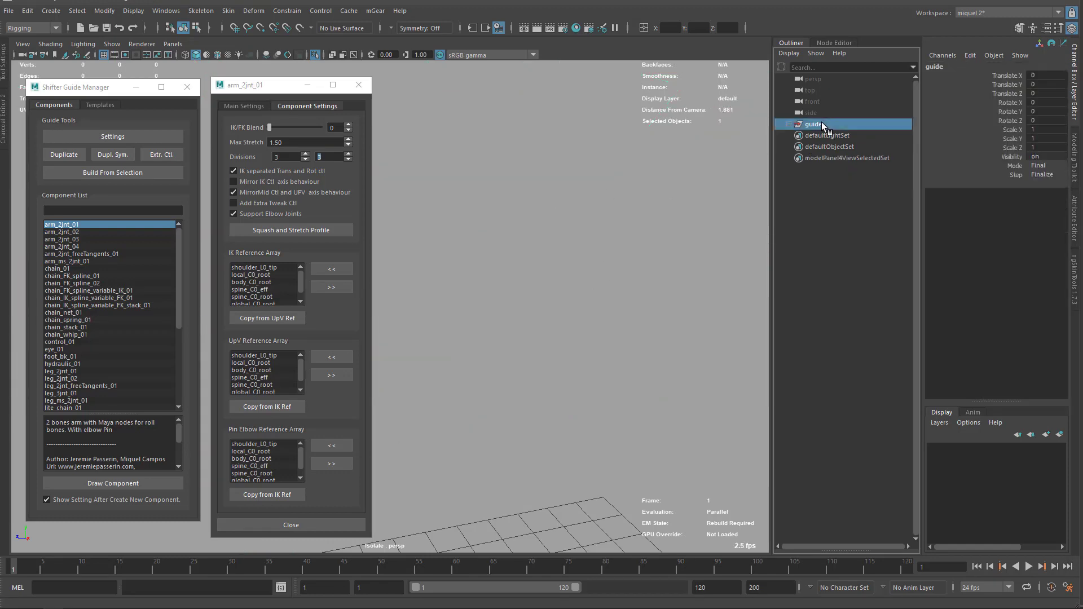
pyautogui.hotkey('ctrl', '1')
# Step: Select the left elbow guide arm_L0_elbow and disable Support Elbow Joints in the arm's component settings
pyautogui.press('f')
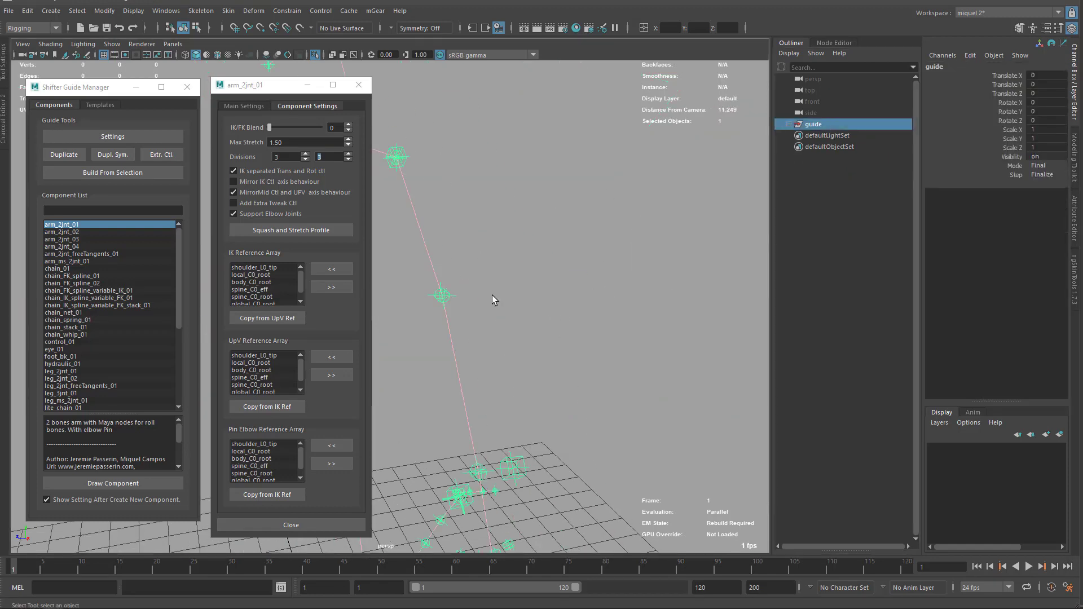
pyautogui.click(445, 300)
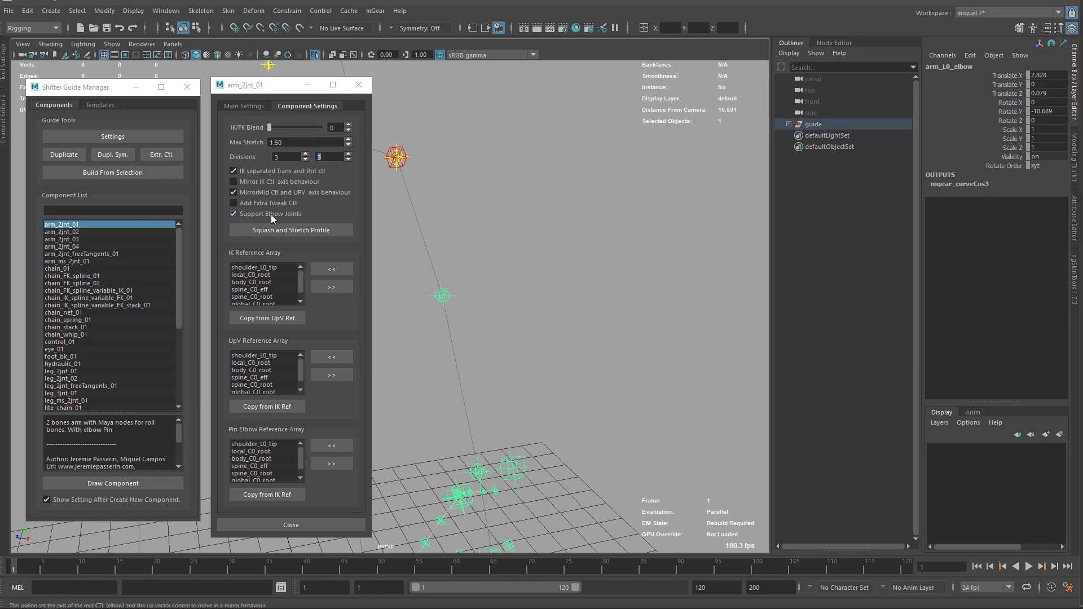
pyautogui.click(233, 214)
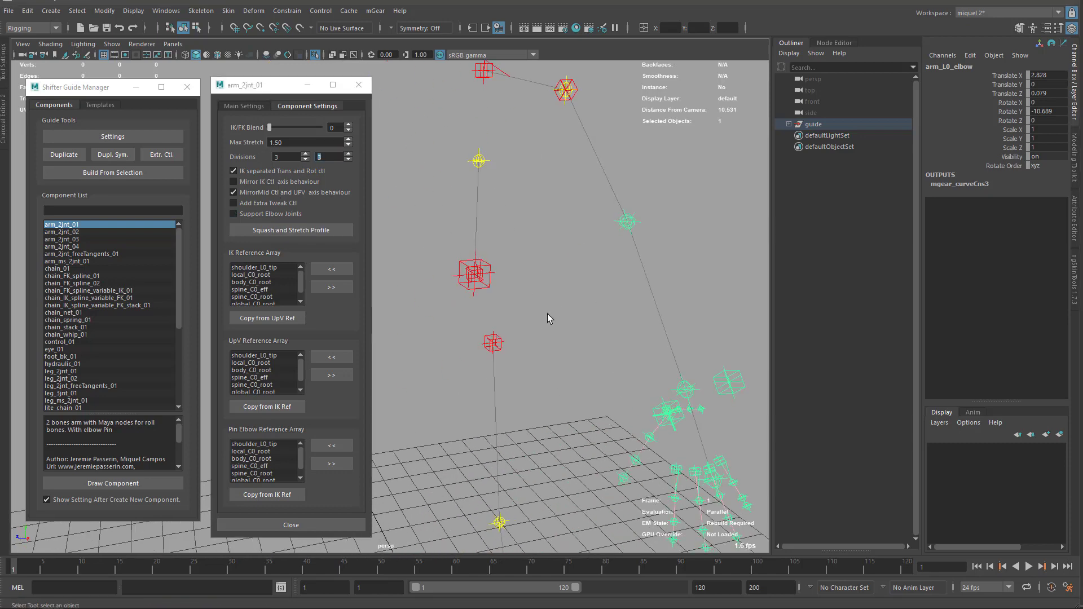
# Step: Check the left leg guide's component settings for the Support Knee Joints option and close its settings
pyautogui.keyDown('alt'); pyautogui.moveTo(547, 314); pyautogui.dragTo(544, 352); pyautogui.keyUp('alt')
pyautogui.click(538, 387)
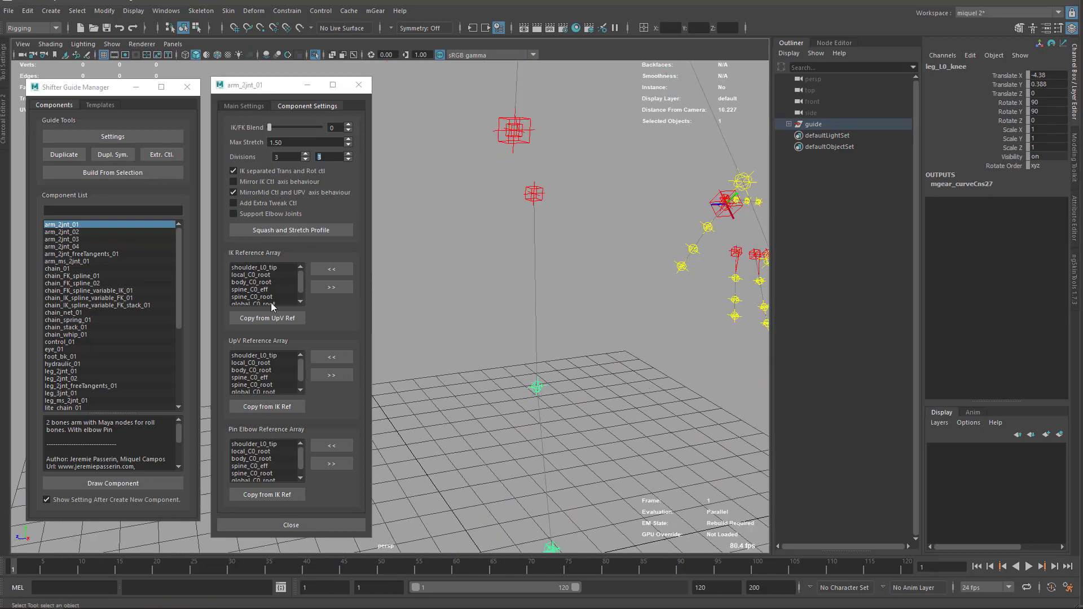
pyautogui.click(117, 138)
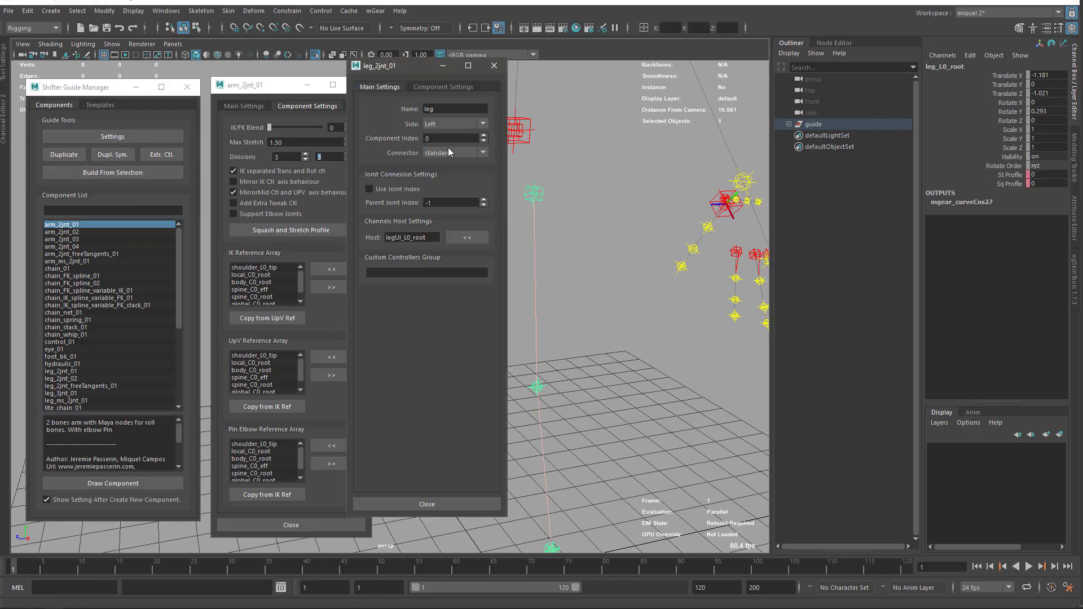
pyautogui.click(421, 85)
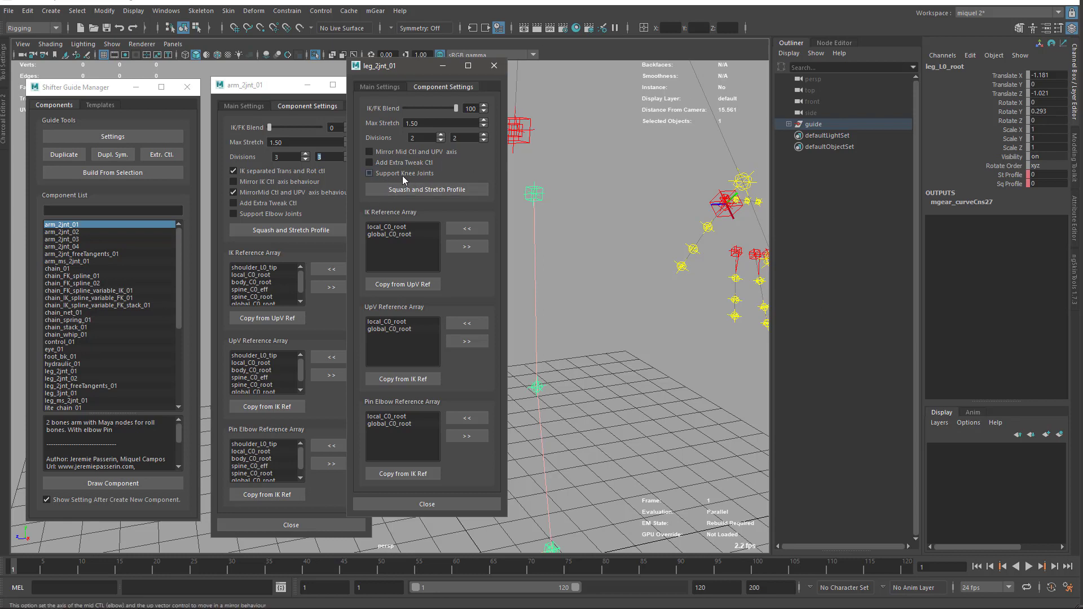
pyautogui.click(492, 66)
pyautogui.keyDown('alt'); pyautogui.moveTo(546, 176); pyautogui.dragTo(575, 222); pyautogui.keyUp('alt')
pyautogui.keyDown('alt'); pyautogui.moveTo(575, 222); pyautogui.dragTo(520, 207, button='right'); pyautogui.keyUp('alt')
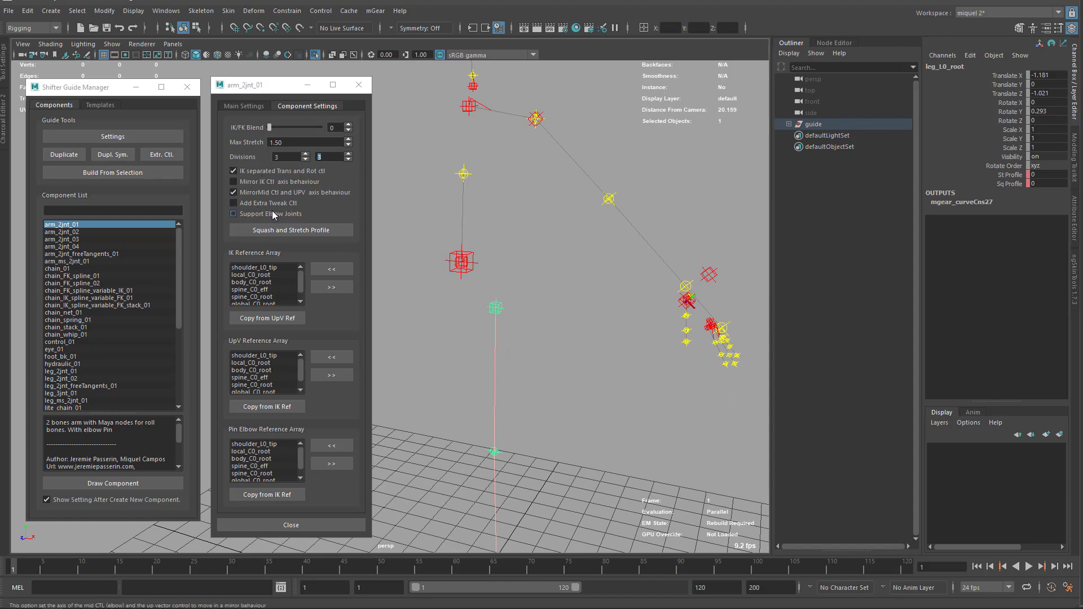
# Step: Enable Add Extra Tweak Ctl for the left arm and build the rig from the selected elbow guide
pyautogui.click(233, 203)
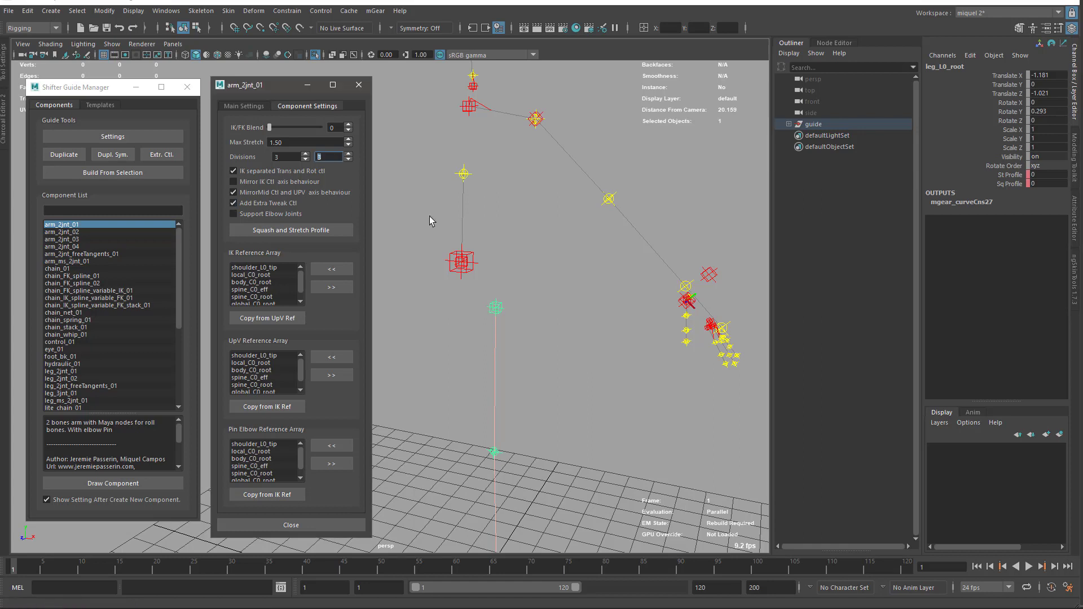
pyautogui.click(609, 200)
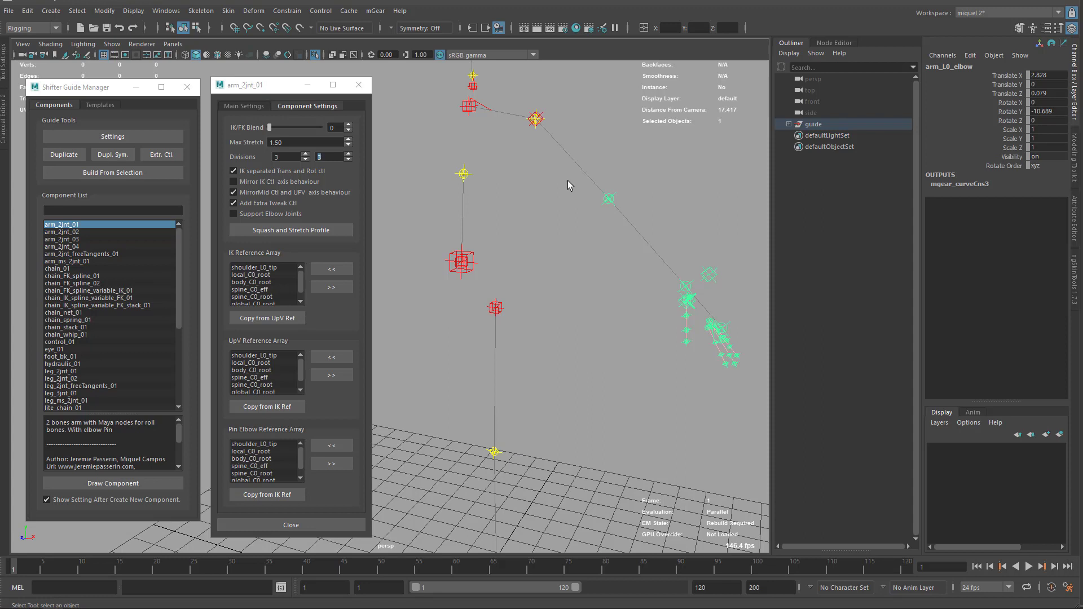
pyautogui.click(110, 175)
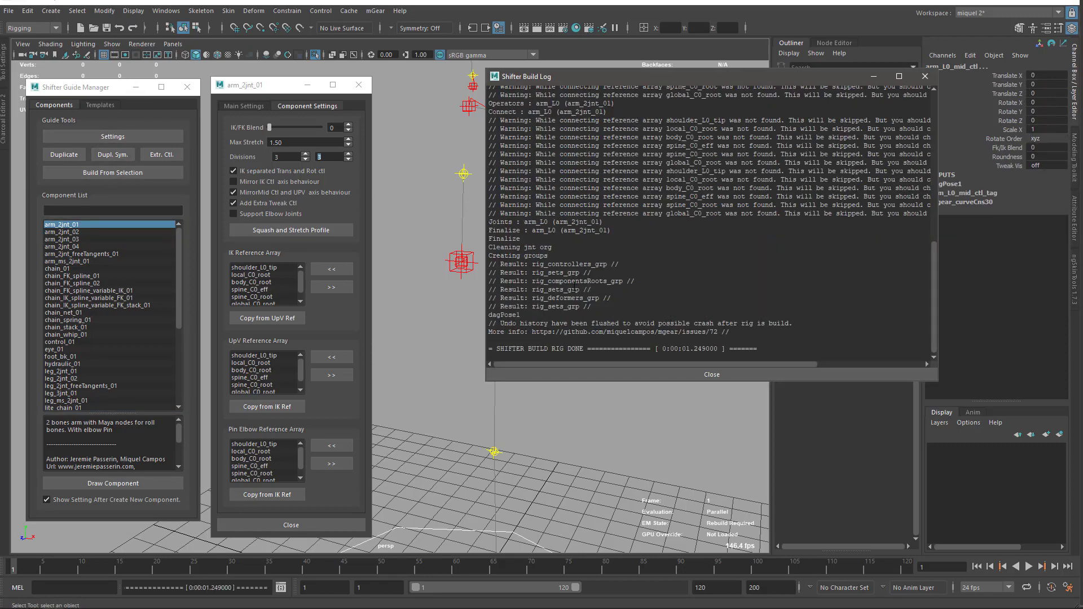
pyautogui.click(925, 76)
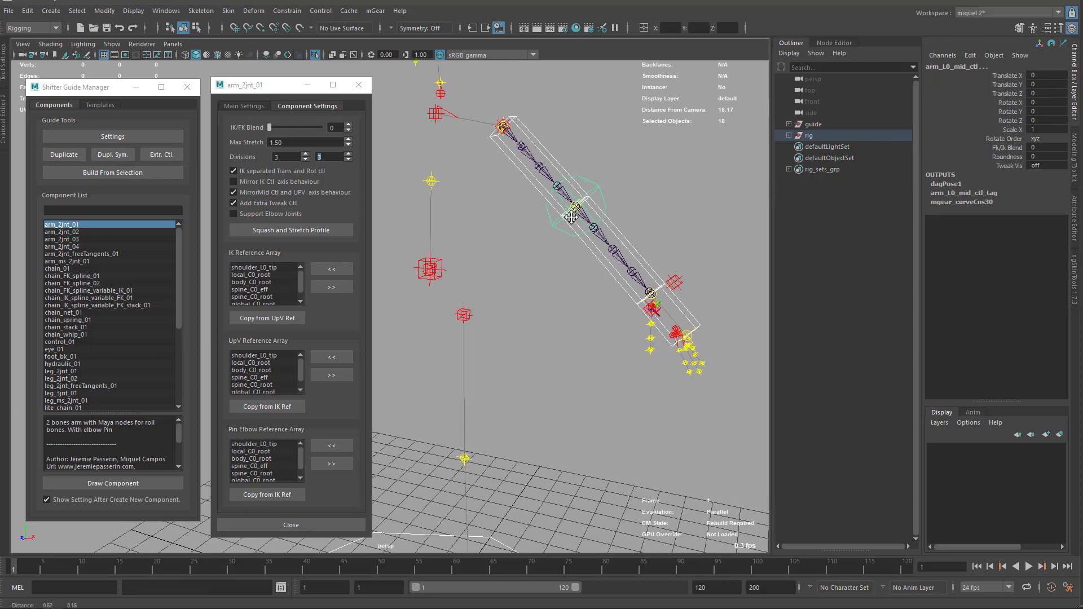
# Step: Turn on the arm's Tweak Vis attribute on world_ctl
pyautogui.keyDown('alt'); pyautogui.moveTo(516, 178); pyautogui.dragTo(536, 455); pyautogui.keyUp('alt')
pyautogui.click(529, 480)
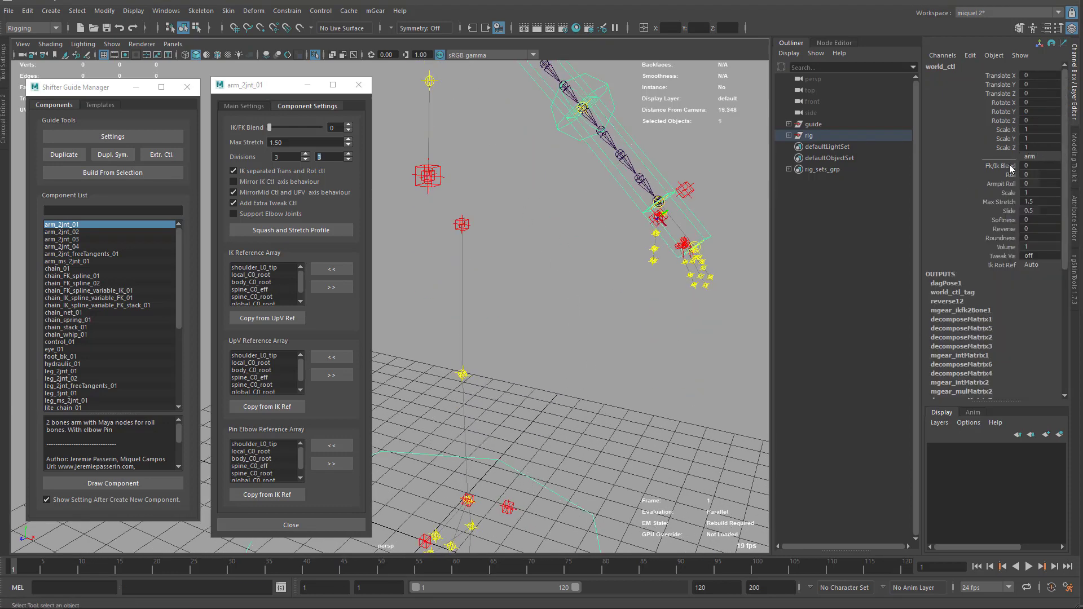
pyautogui.click(1010, 166)
pyautogui.moveTo(550, 204)
pyautogui.mouseDown(button='middle')
pyautogui.moveTo(619, 215)
pyautogui.moveTo(539, 204)
pyautogui.mouseUp(button='middle')
pyautogui.click(1004, 258)
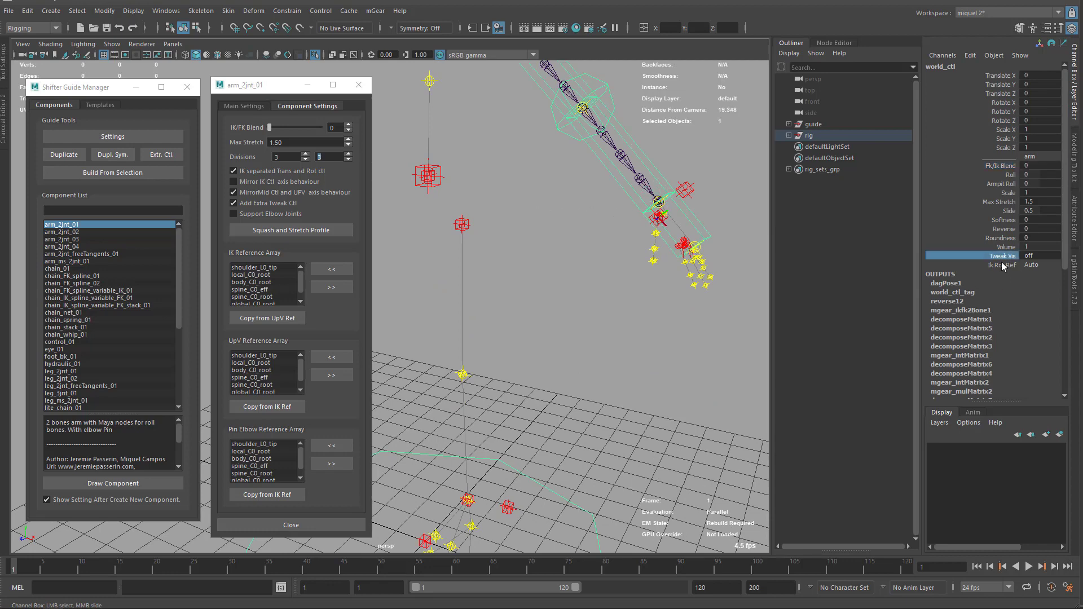
pyautogui.moveTo(567, 256); pyautogui.dragTo(629, 258, button='middle')
# Step: Try moving the forearm tweak control arm_L0_tweak6_ctl off the joint chain and undo the move
pyautogui.keyDown('alt'); pyautogui.moveTo(630, 257); pyautogui.dragTo(638, 173); pyautogui.keyUp('alt')
pyautogui.click(606, 192)
pyautogui.hotkey('ctrl', 'z')
pyautogui.hotkey('ctrl', 'z')
pyautogui.hotkey('ctrl', 'z')
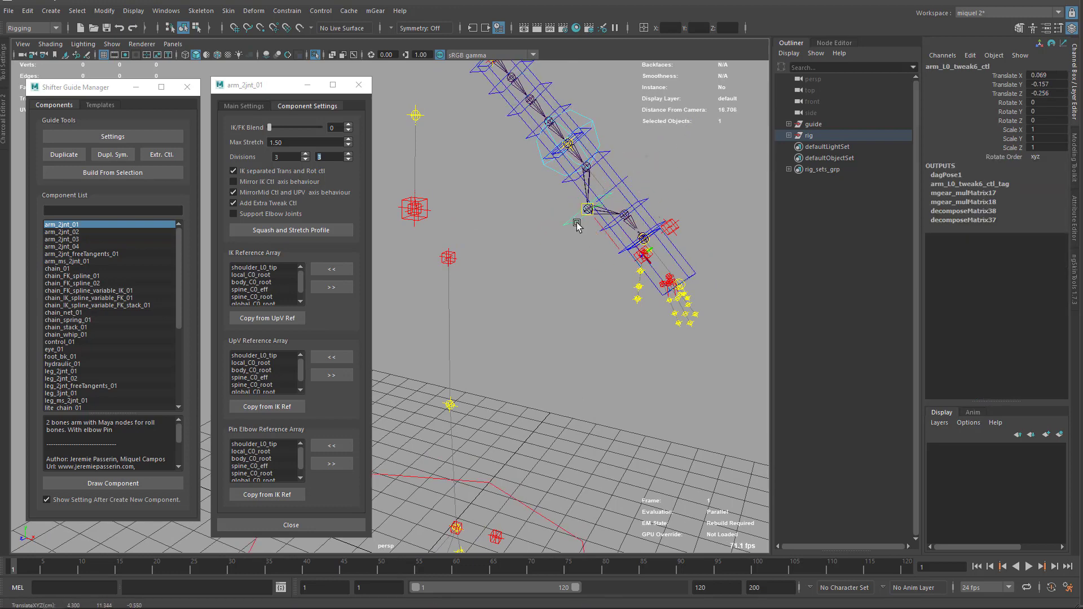
# Step: Try out the elbow tweak control arm_L0_tweak4_ctl and undo the change
pyautogui.keyDown('alt'); pyautogui.moveTo(570, 256); pyautogui.dragTo(593, 194); pyautogui.keyUp('alt')
pyautogui.scroll(10, 594, 193)
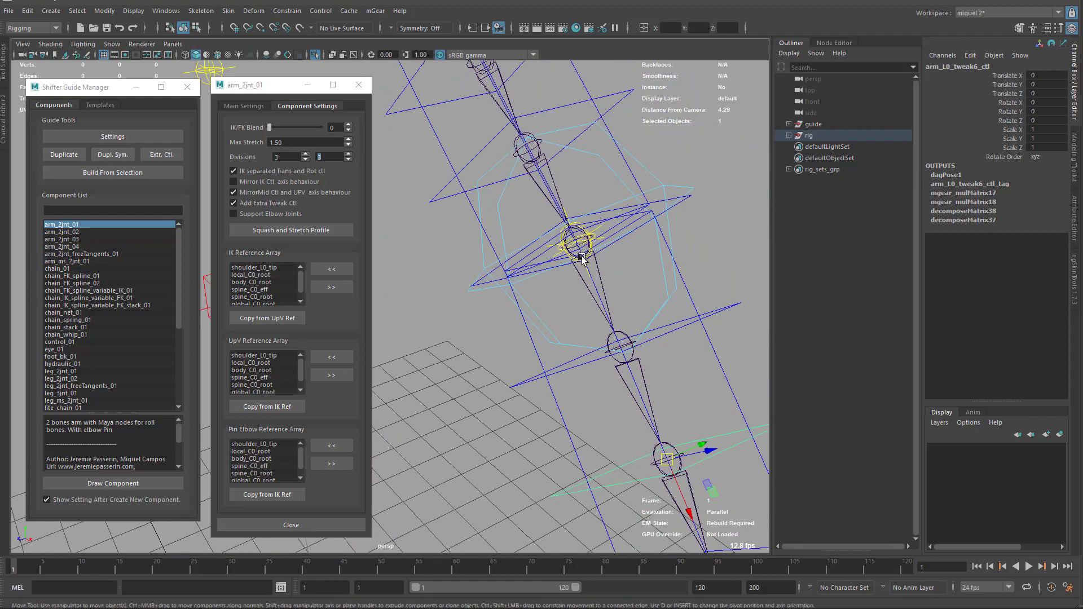
pyautogui.keyDown('alt'); pyautogui.moveTo(590, 243); pyautogui.dragTo(574, 274); pyautogui.keyUp('alt')
pyautogui.click(575, 274)
pyautogui.hotkey('ctrl', 'z')
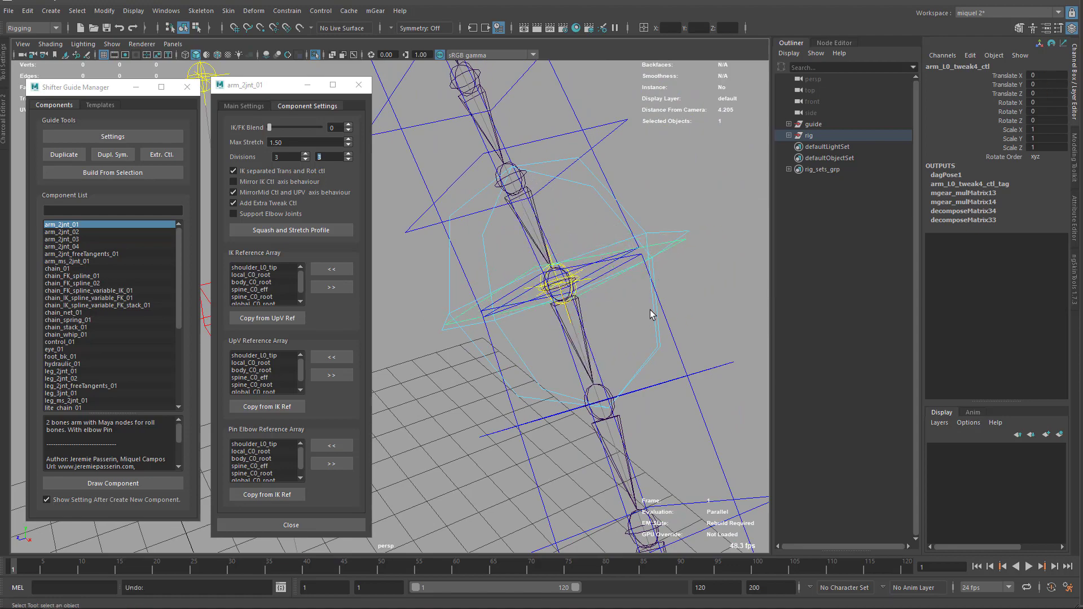
# Step: Enable Mirror IK Ctl axis behaviour in the left arm's component settings
pyautogui.keyDown('alt'); pyautogui.moveTo(652, 310); pyautogui.dragTo(771, 198); pyautogui.keyUp('alt')
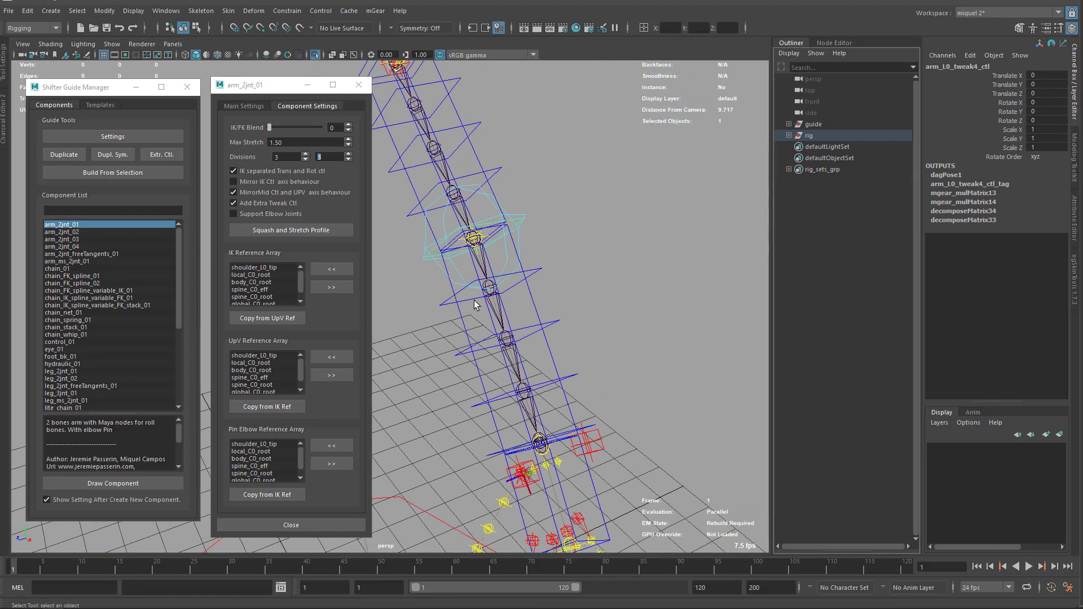
pyautogui.keyDown('alt'); pyautogui.moveTo(472, 258); pyautogui.dragTo(419, 291, button='right'); pyautogui.keyUp('alt')
pyautogui.keyDown('alt'); pyautogui.moveTo(453, 277); pyautogui.dragTo(542, 305); pyautogui.keyUp('alt')
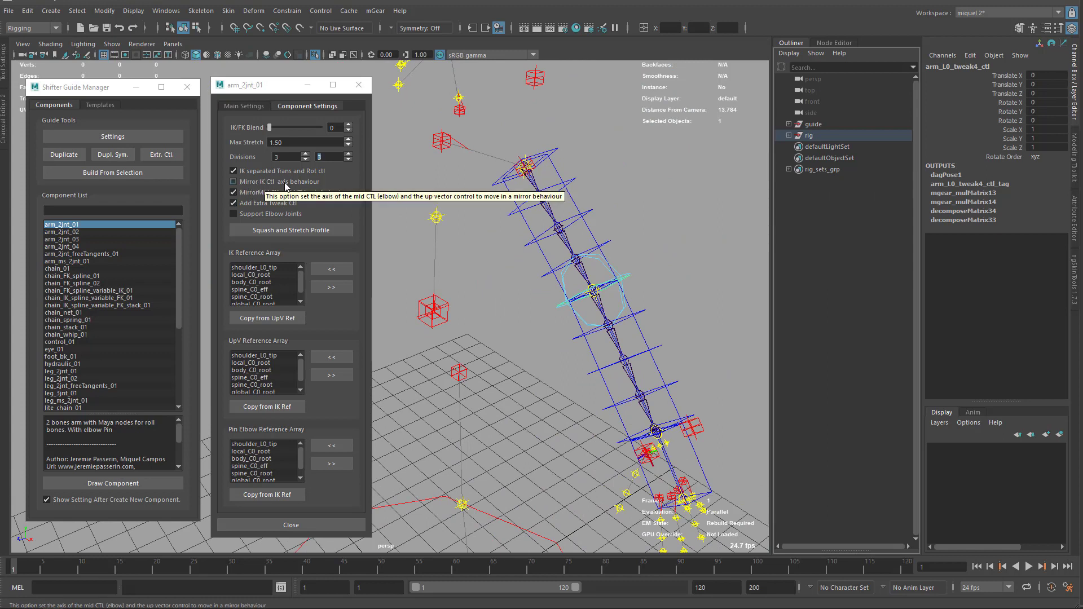
pyautogui.click(243, 183)
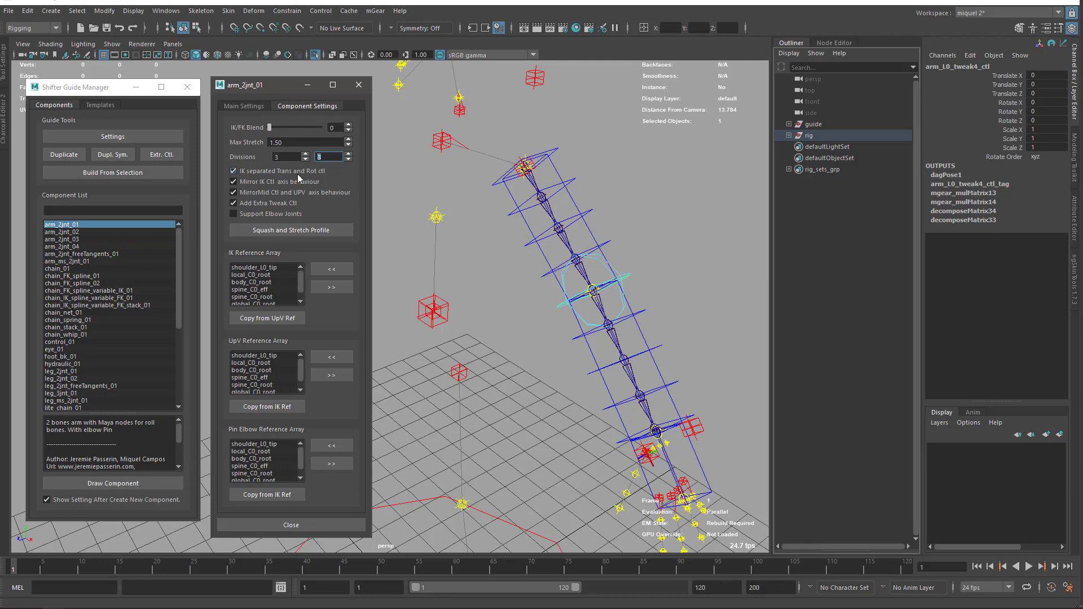
# Step: Delete the current rig and rebuild the left arm from its selected elbow guide
pyautogui.keyDown('alt'); pyautogui.moveTo(572, 369); pyautogui.dragTo(725, 186); pyautogui.keyUp('alt')
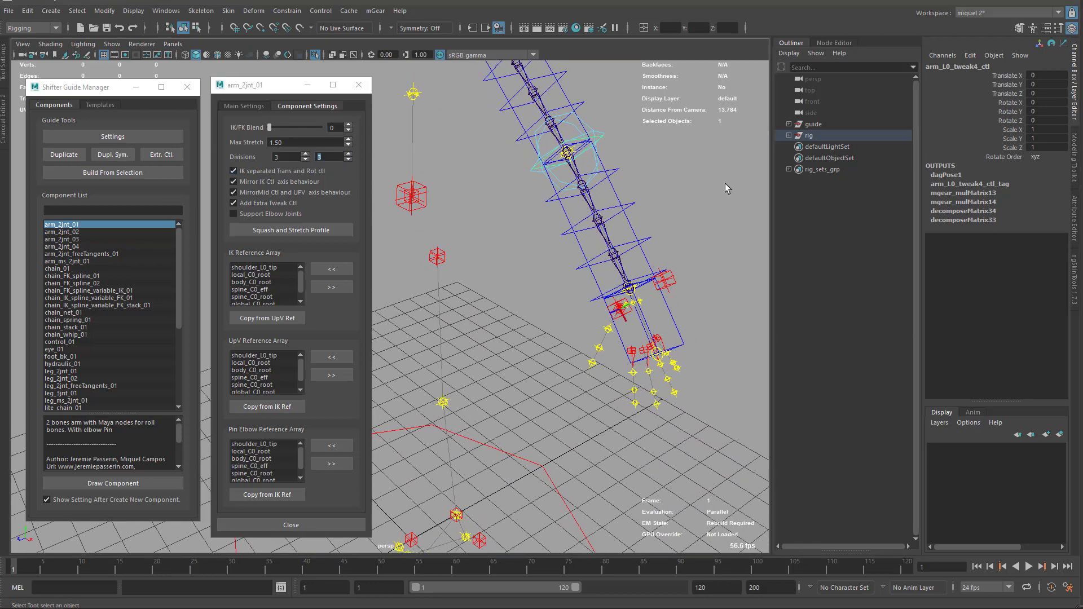
pyautogui.click(817, 134)
pyautogui.press('Delete')
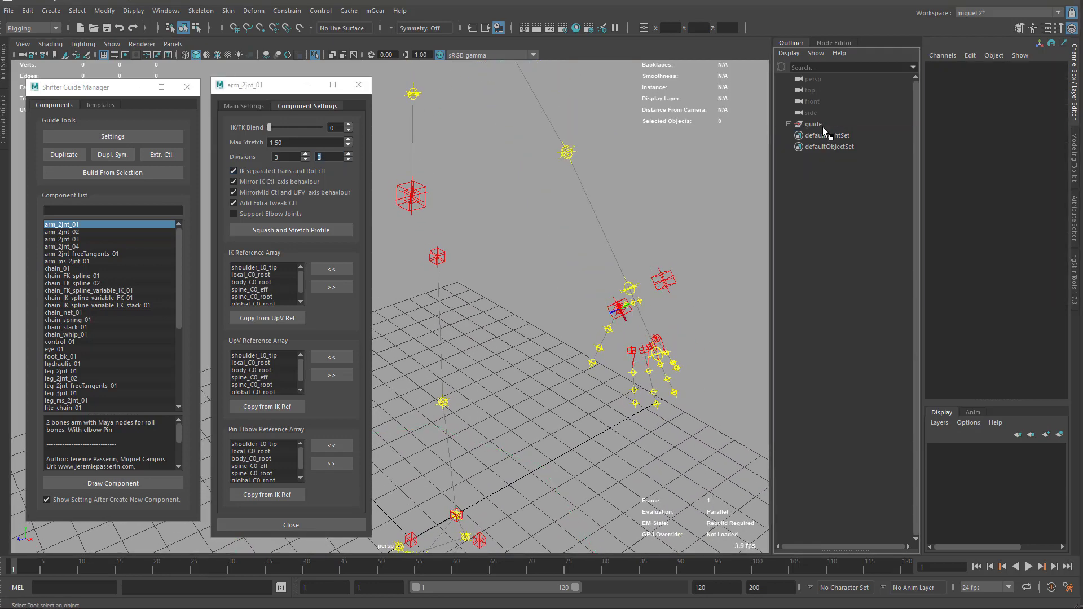
pyautogui.click(817, 124)
pyautogui.click(567, 170)
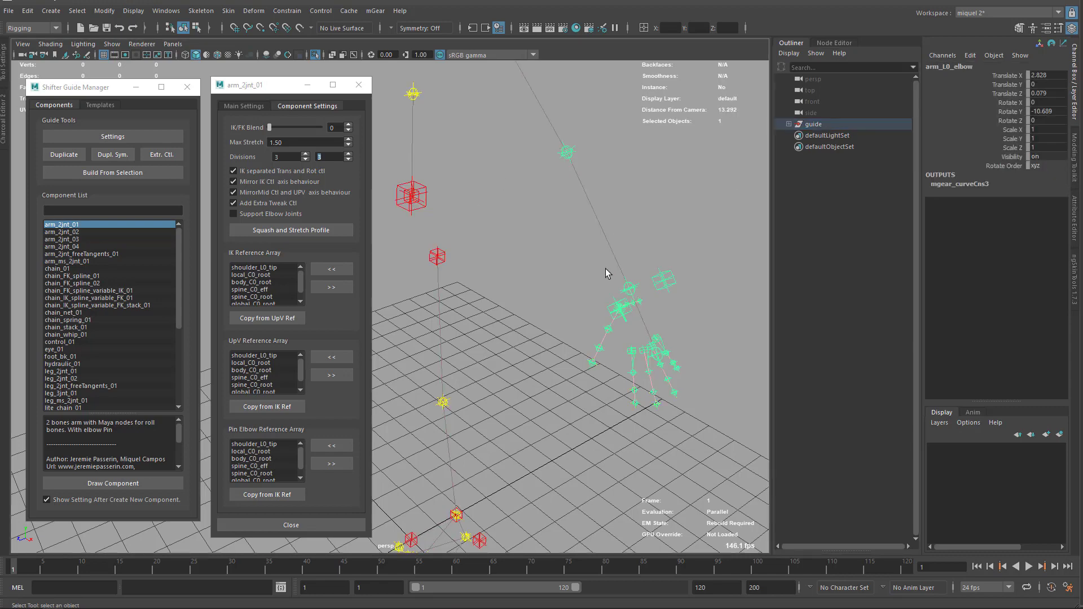
pyautogui.keyDown('alt'); pyautogui.moveTo(567, 239); pyautogui.dragTo(506, 132); pyautogui.keyUp('alt')
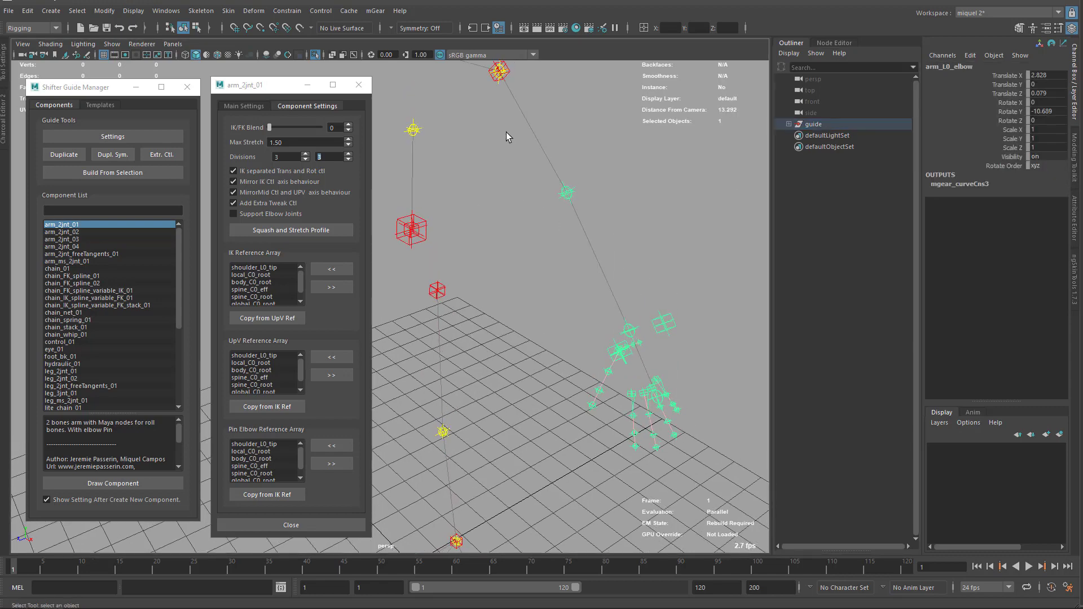
pyautogui.click(118, 174)
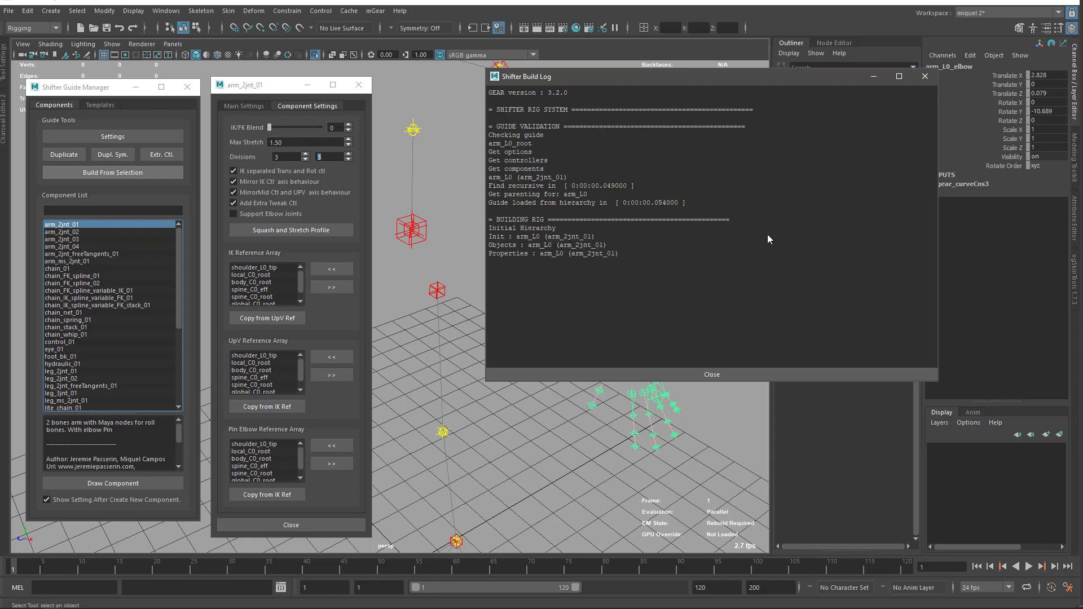
pyautogui.click(926, 77)
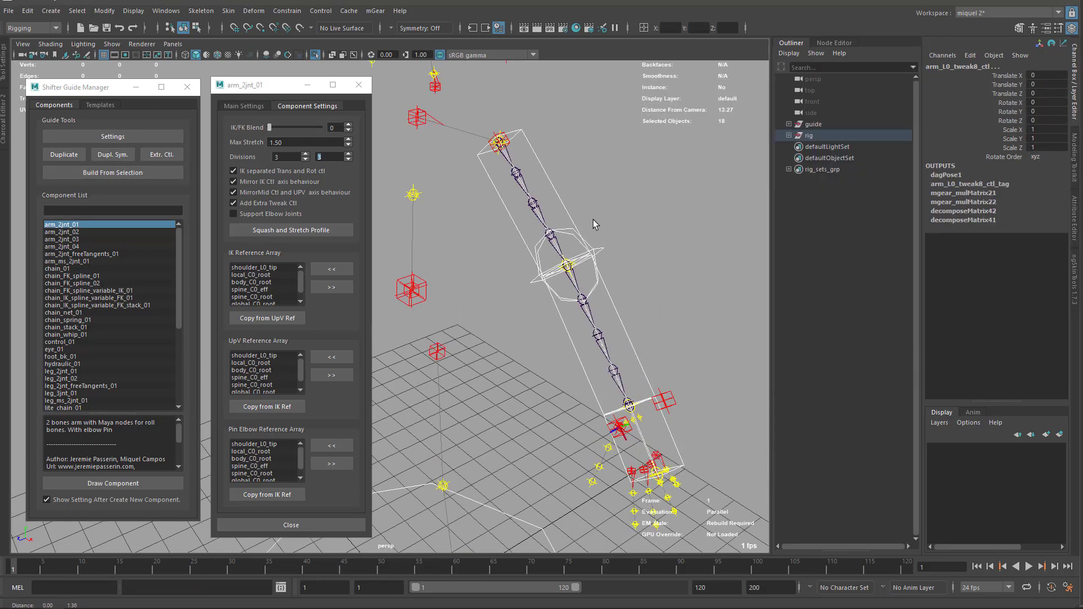
# Step: Switch the left arm to IK by setting Fk/Ik Blend to 1 on world_ctl
pyautogui.click(488, 517)
pyautogui.click(1000, 165)
pyautogui.moveTo(565, 308); pyautogui.dragTo(587, 306, button='middle')
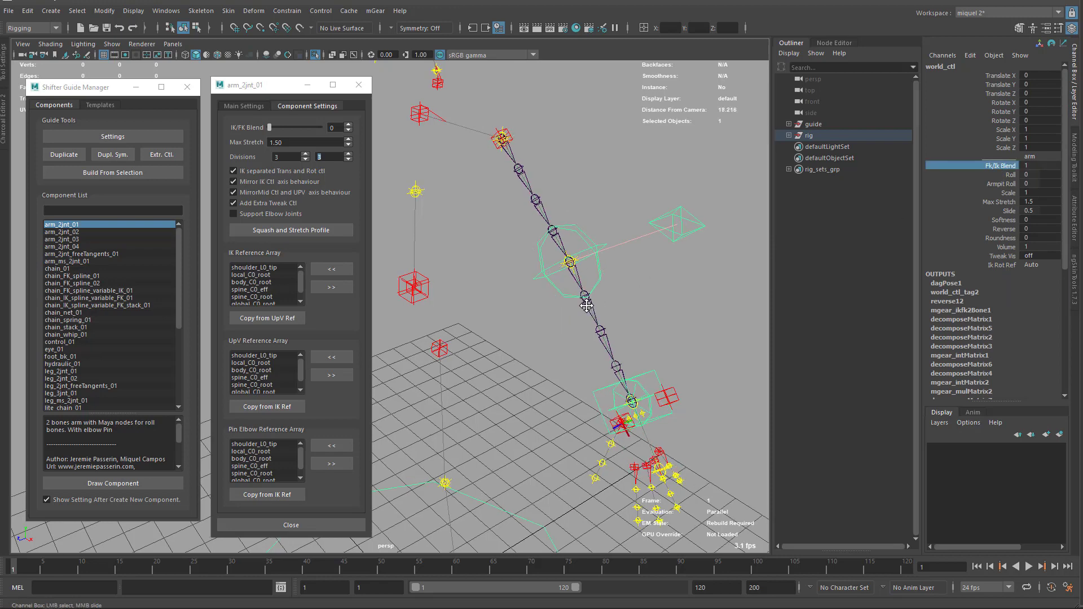
# Step: Move the wrist IK control arm_L0_ik_ctl upward to about -0.77, 2.01, -0.91 so the elbow bends
pyautogui.scroll(3, 586, 305)
pyautogui.click(642, 294)
pyautogui.scroll(3, 611, 303)
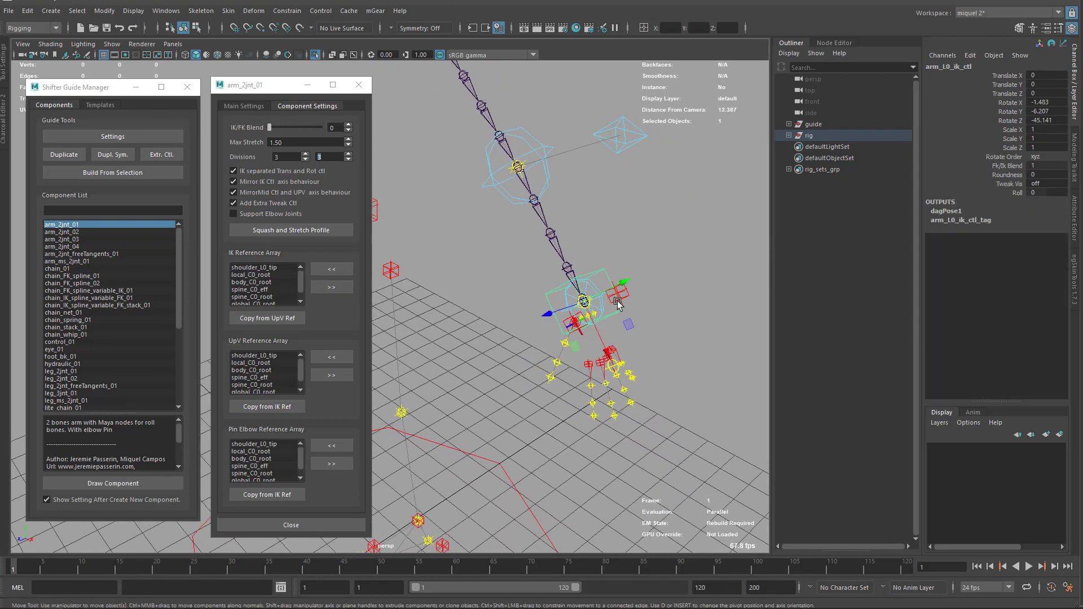
pyautogui.moveTo(585, 304); pyautogui.dragTo(596, 177)
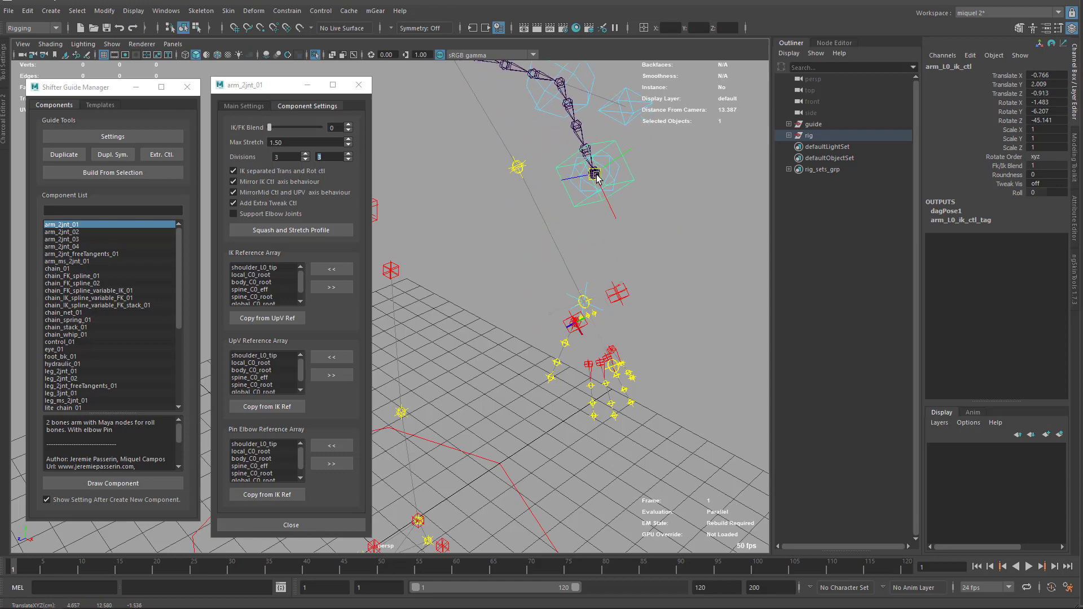
# Step: Try rotating the left wrist's separate rotation control arm_L0_ikRot_ctl
pyautogui.click(623, 180)
pyautogui.press('e')
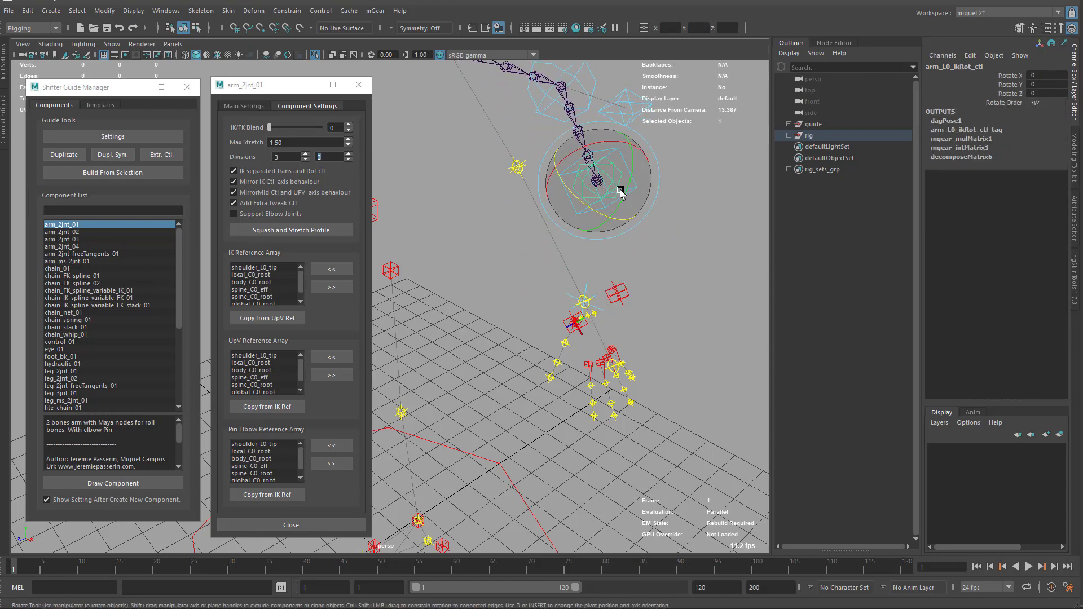
pyautogui.press('q')
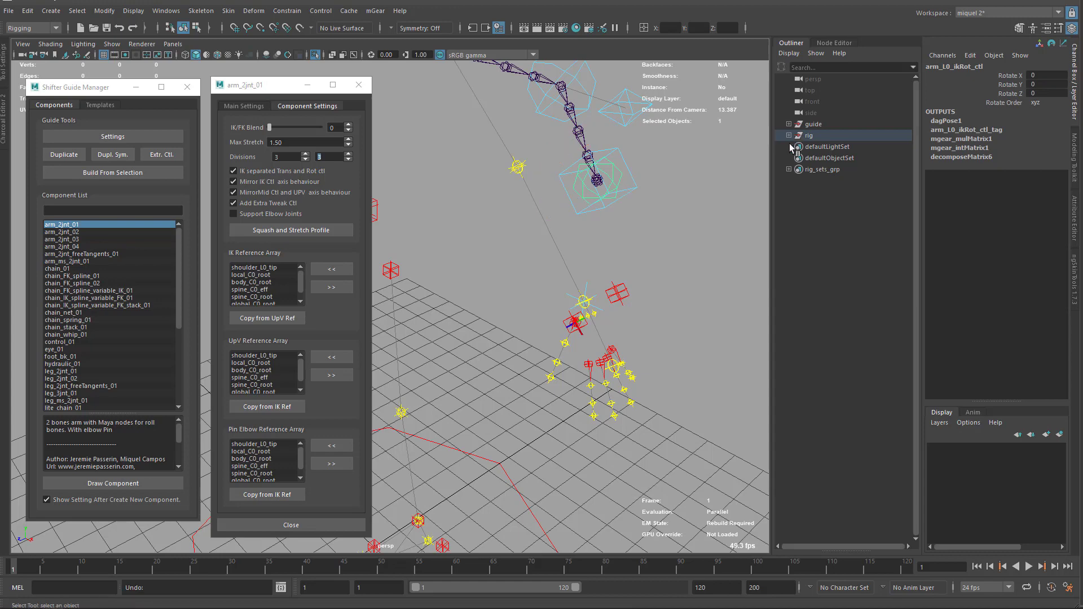
# Step: Delete the current rig, build the complete rig from the guide root, and dismiss the build log
pyautogui.click(812, 136)
pyautogui.press('Delete')
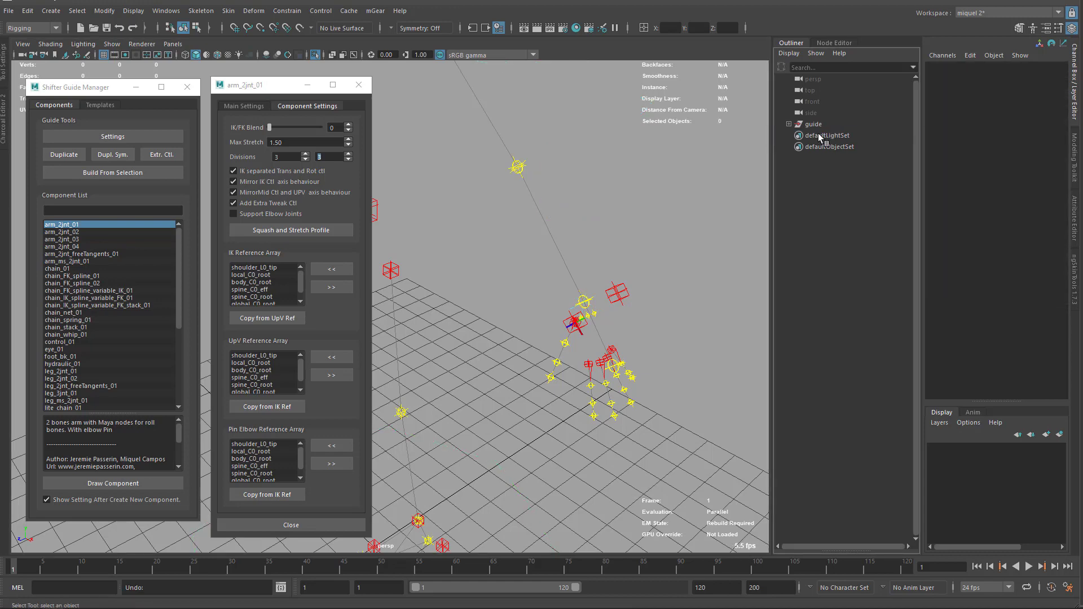
pyautogui.click(813, 124)
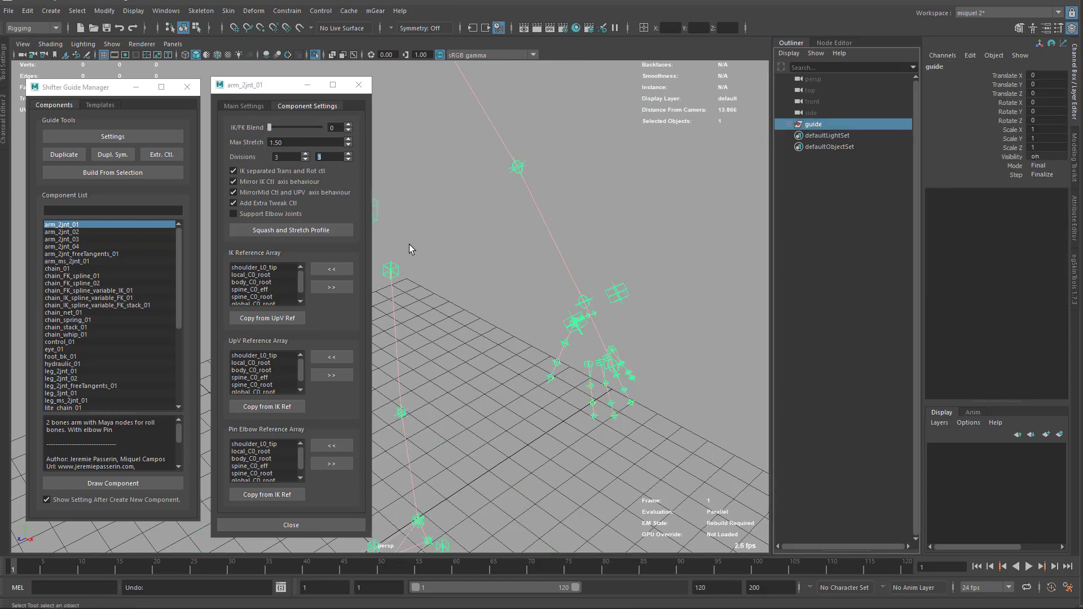
pyautogui.click(127, 173)
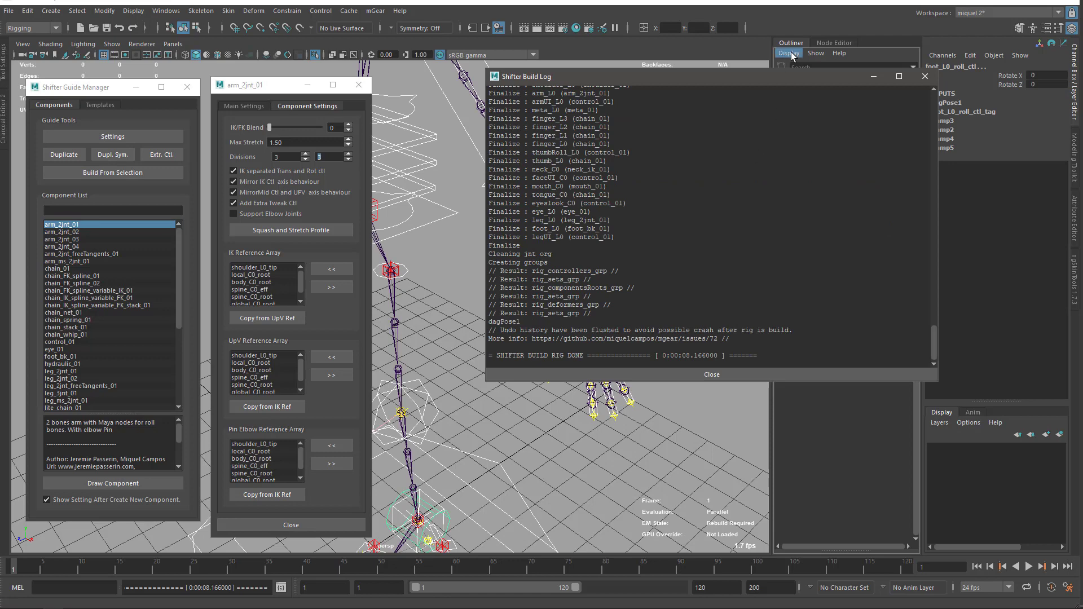
pyautogui.click(925, 76)
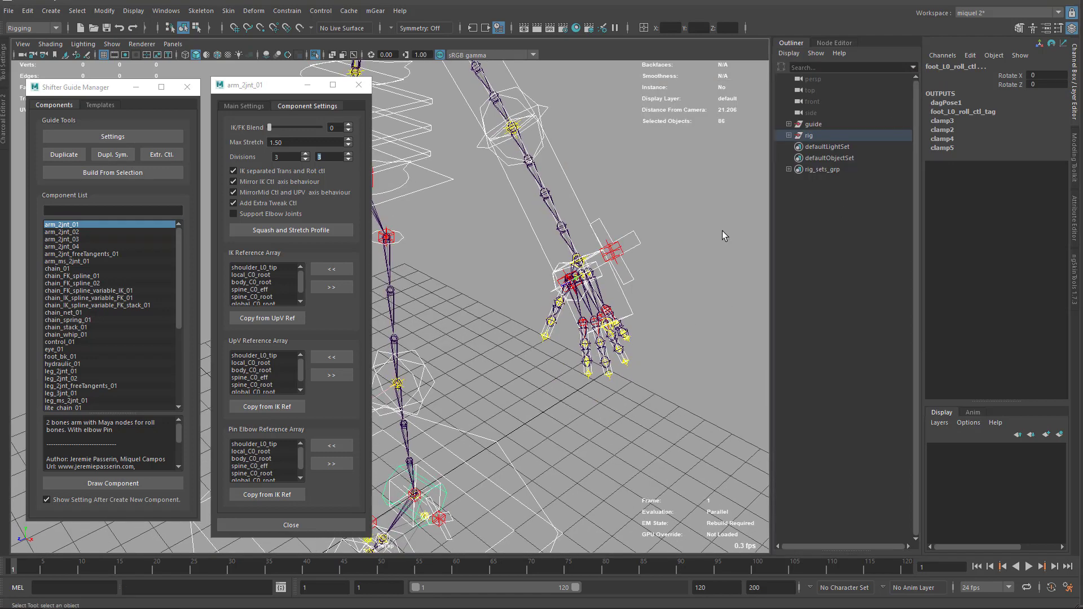
# Step: Switch the left arm to IK by setting Fk/Ik Blend to 1 on armUI_L0_ctl
pyautogui.click(637, 247)
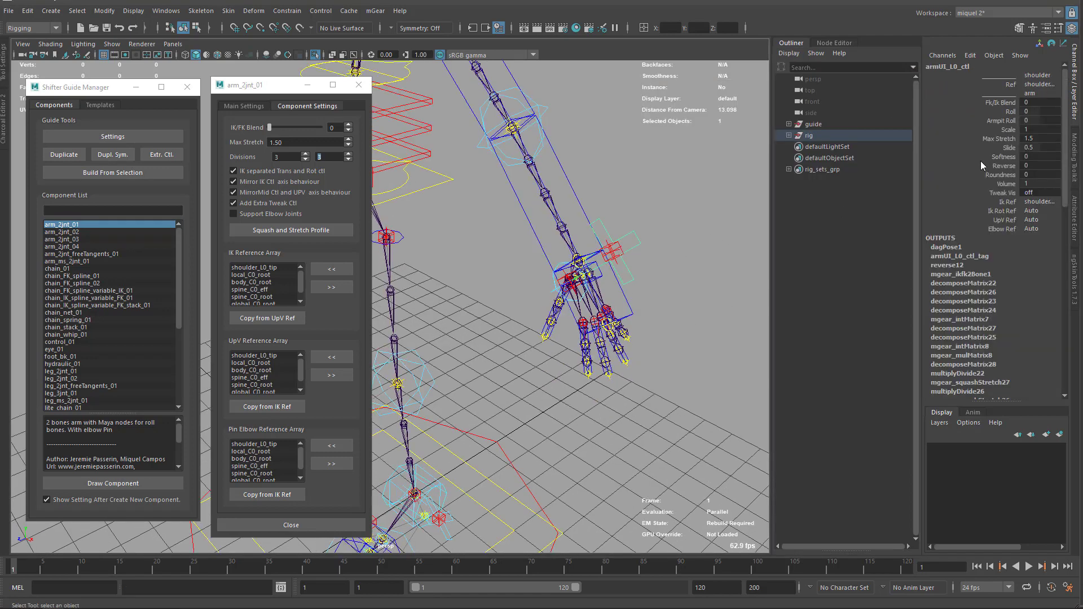
pyautogui.click(996, 103)
pyautogui.moveTo(657, 228); pyautogui.dragTo(707, 228, button='middle')
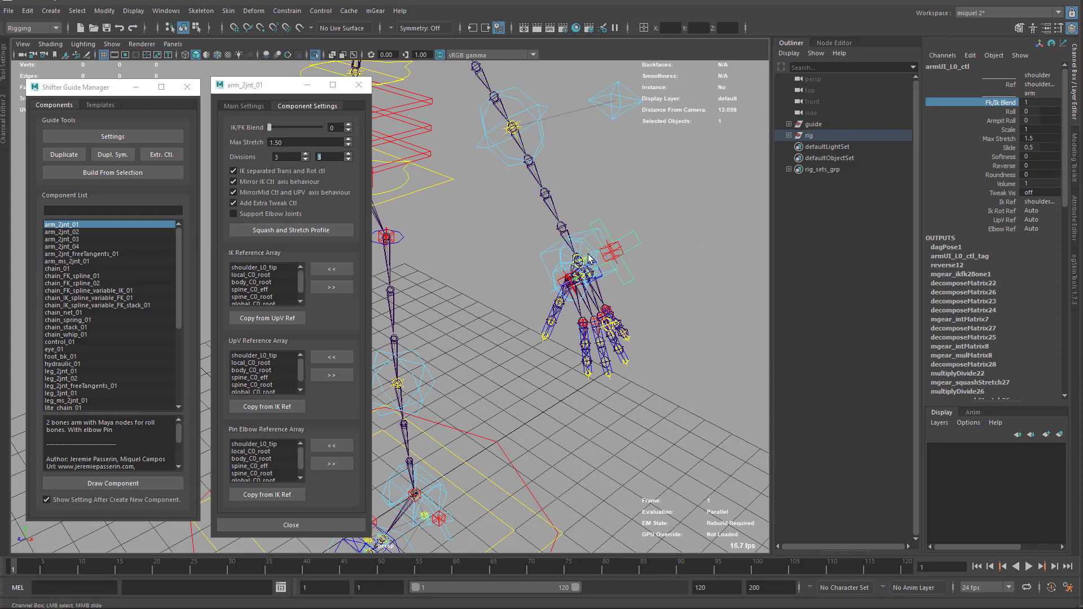
# Step: Raise the wrist control arm_L0_ik_ctl to about -0.39, 1.89, -1.24 and rotate the hand with arm_L0_ikRot_ctl
pyautogui.click(585, 235)
pyautogui.press('w')
pyautogui.moveTo(581, 256); pyautogui.dragTo(624, 151)
pyautogui.click(611, 160)
pyautogui.press('e')
pyautogui.keyDown('alt'); pyautogui.moveTo(623, 151); pyautogui.dragTo(619, 184, button='middle'); pyautogui.keyUp('alt')
# Step: Set the left arm's Ik Rot Ref to ik_ctl on armUI_L0_ctl
pyautogui.click(648, 154)
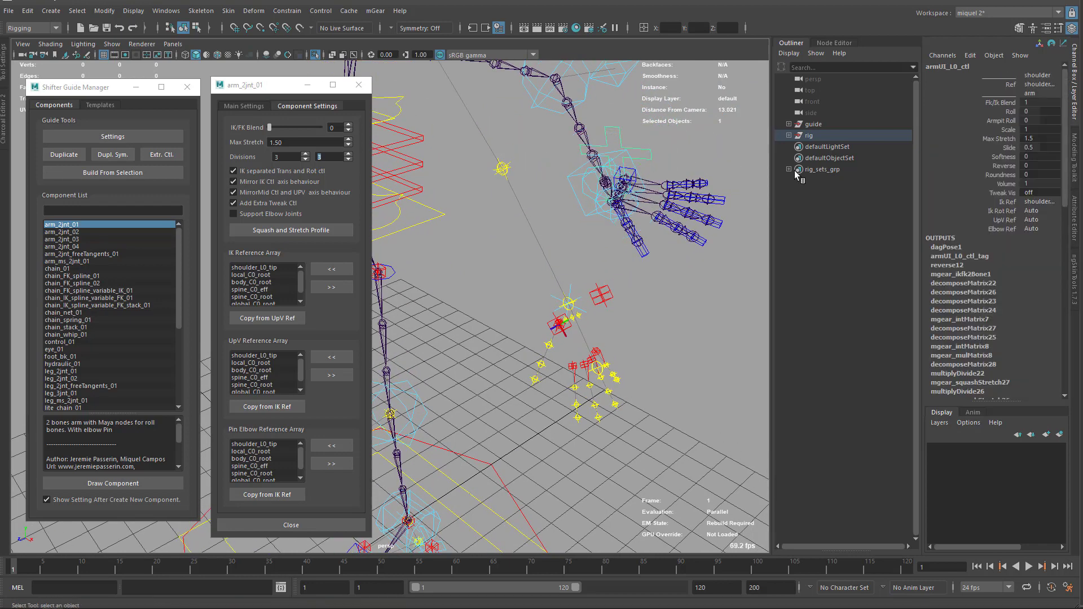
pyautogui.click(1031, 212)
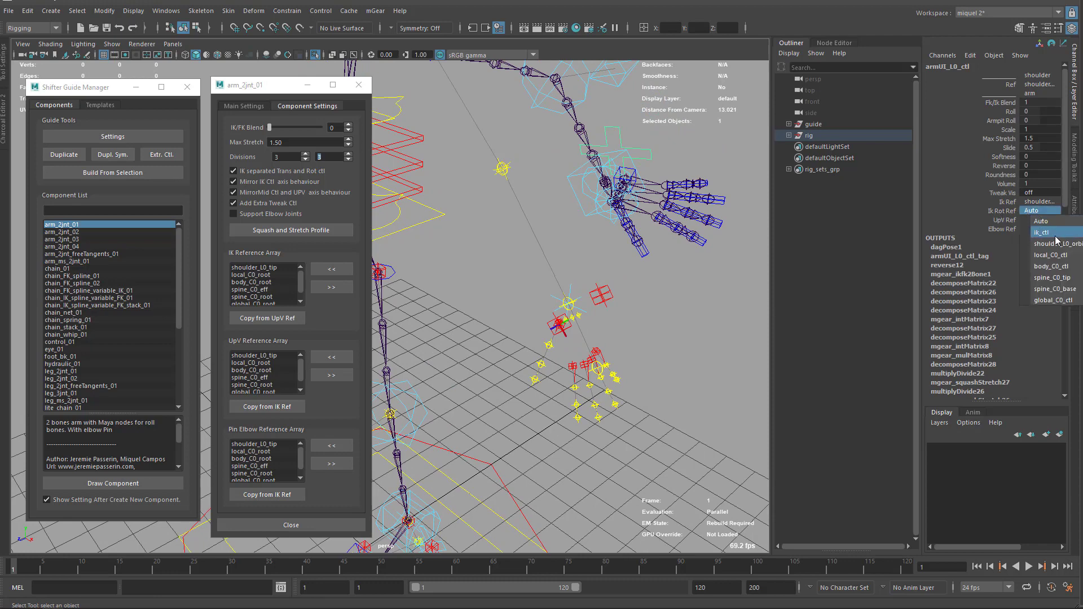
pyautogui.click(1049, 232)
# Step: Rotate arm_L0_ik_ctl to about -2.5, -40.6, -25.8 and select the separate rotation control arm_L0_ikRot_ctl
pyautogui.click(590, 220)
pyautogui.press('e')
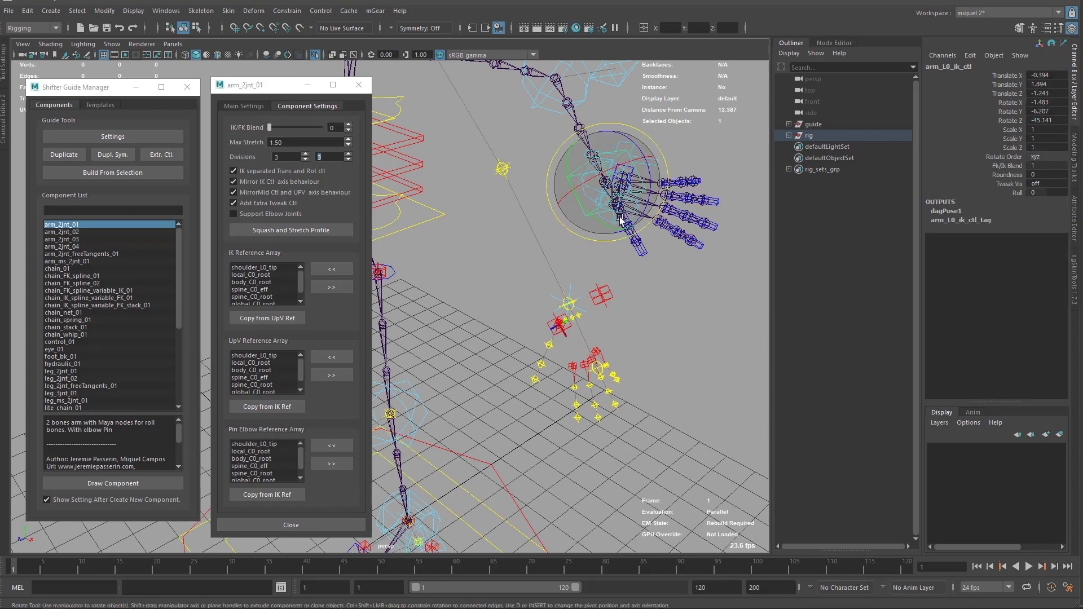
pyautogui.moveTo(590, 220); pyautogui.dragTo(603, 186)
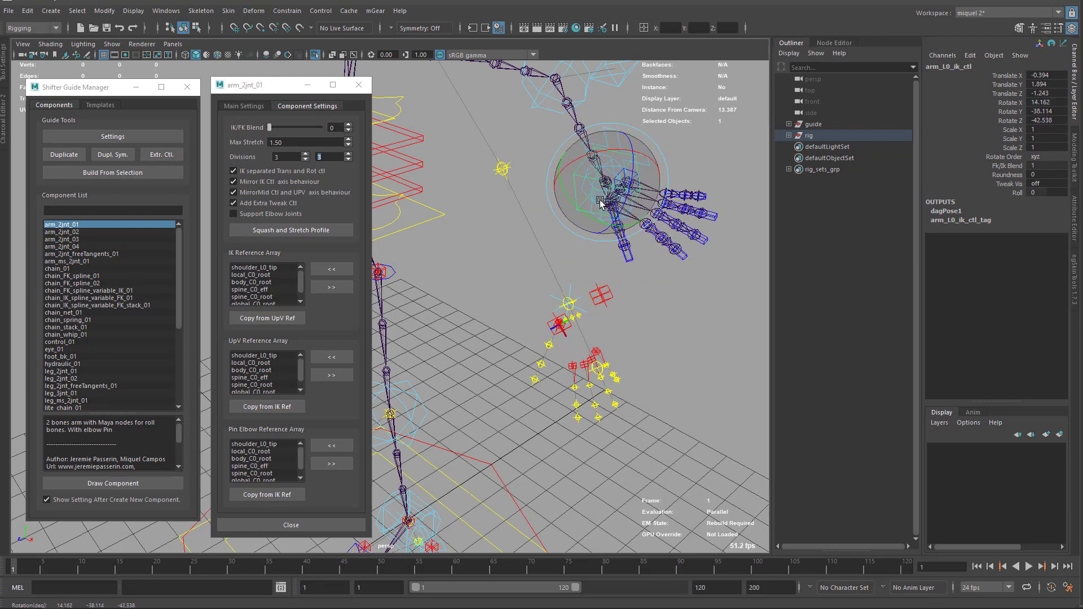
pyautogui.click(610, 169)
pyautogui.click(610, 169)
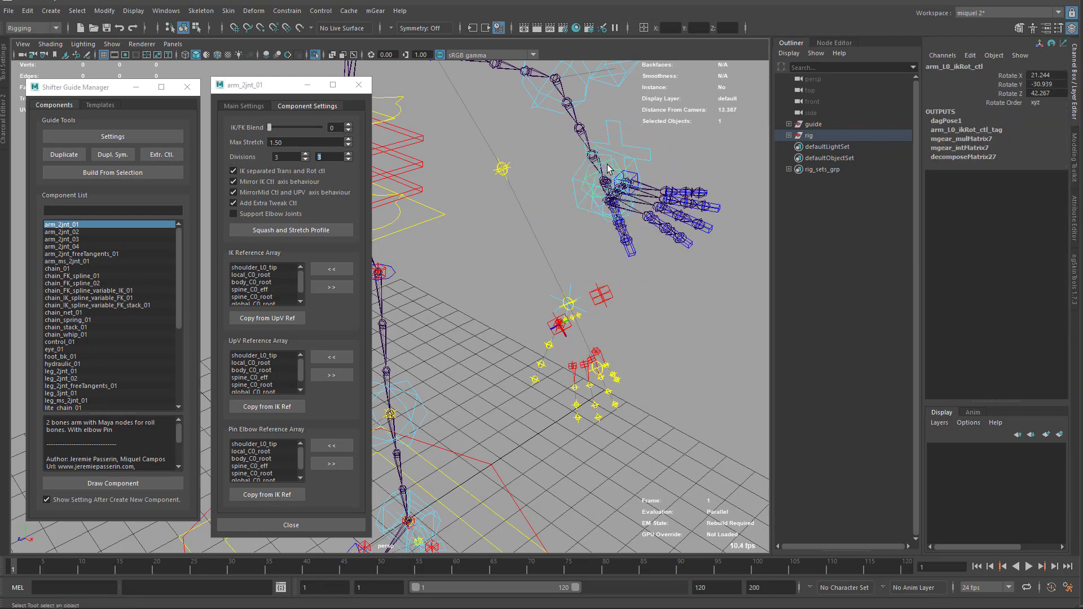
# Step: Try a further rotation of arm_L0_ik_ctl and undo it, with the whole rig in view
pyautogui.click(599, 161)
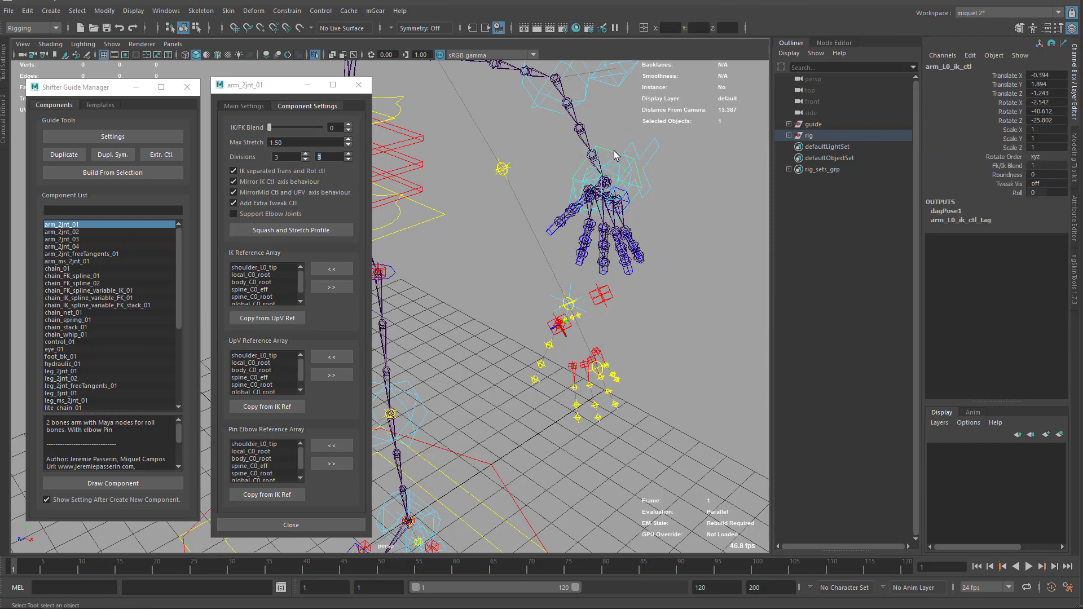
pyautogui.press('e')
pyautogui.moveTo(601, 162); pyautogui.dragTo(648, 206)
pyautogui.hotkey('ctrl', 'z')
pyautogui.scroll(-6, 640, 218)
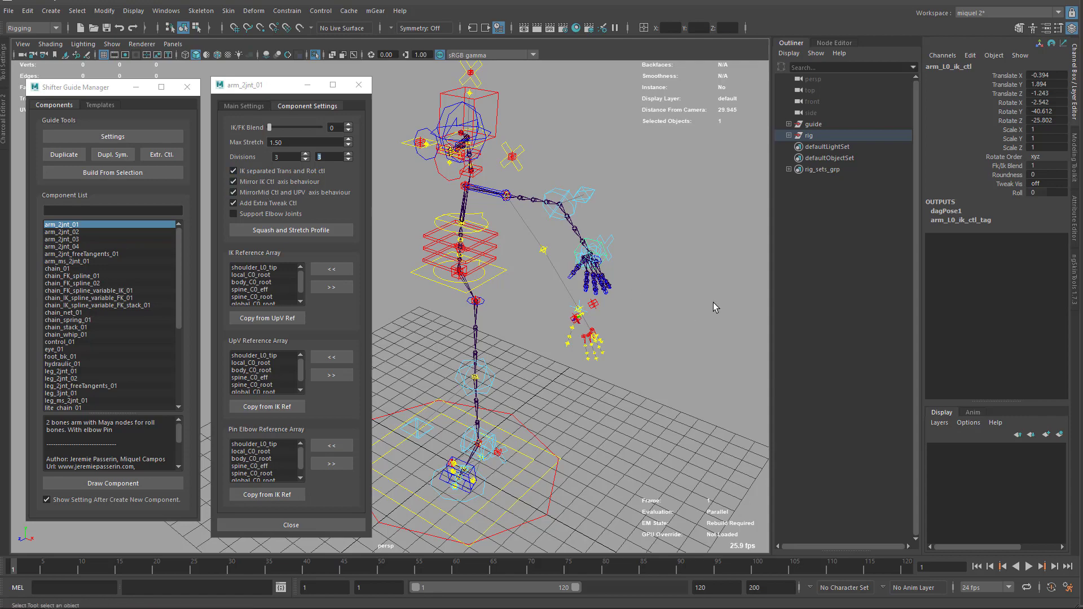
pyautogui.keyDown('alt'); pyautogui.moveTo(713, 302); pyautogui.dragTo(570, 285); pyautogui.keyUp('alt')
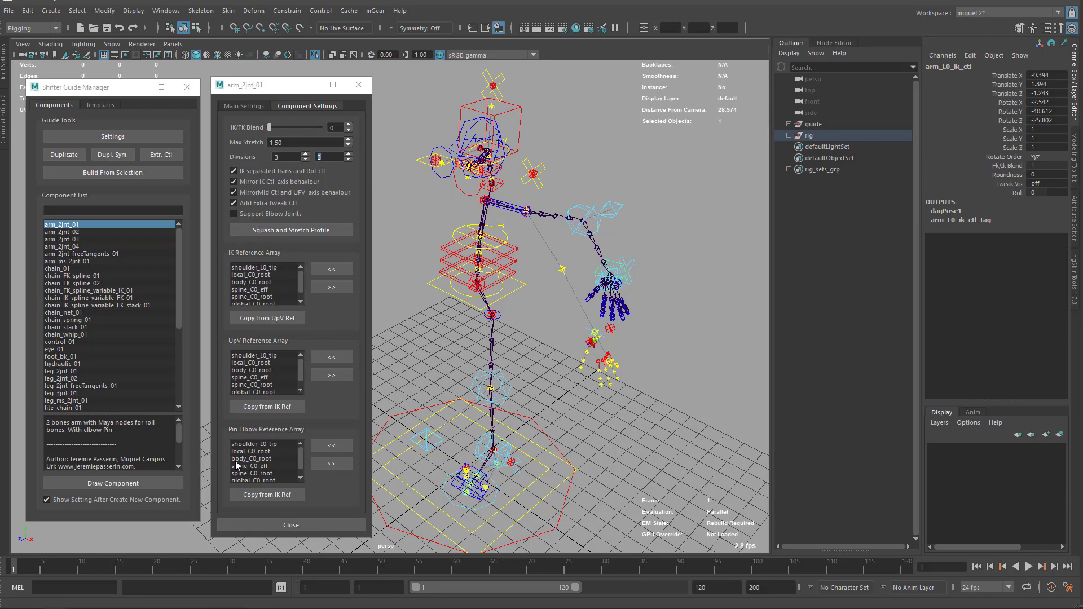
# Step: Close the arm component settings and delete the test rig
pyautogui.click(359, 86)
pyautogui.click(811, 135)
pyautogui.press('Delete')
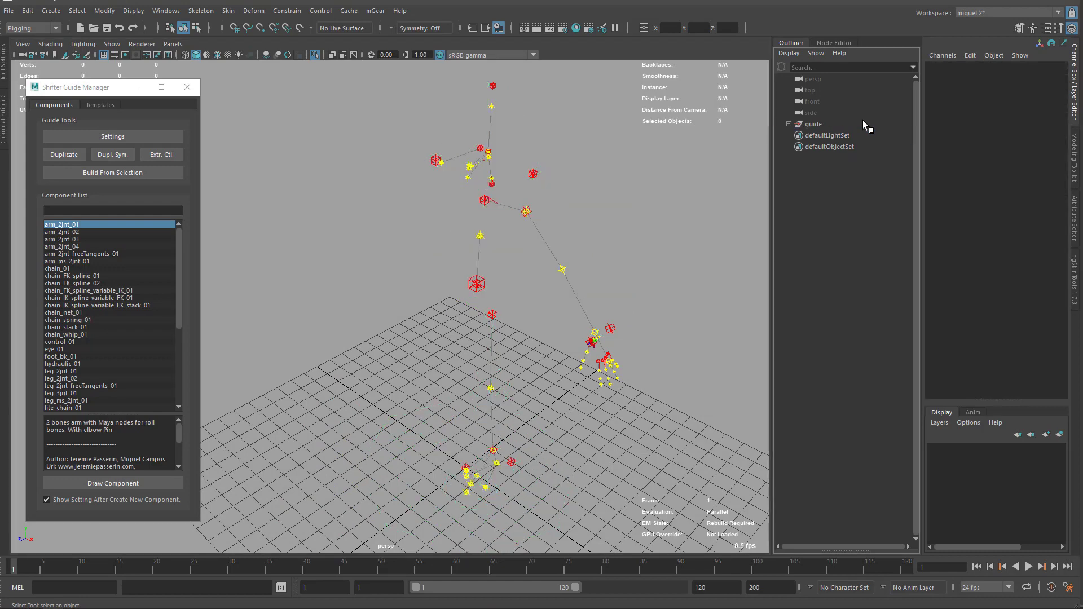
# Step: Open the guide root's settings and disable Add Internal Proxy Channels
pyautogui.click(813, 124)
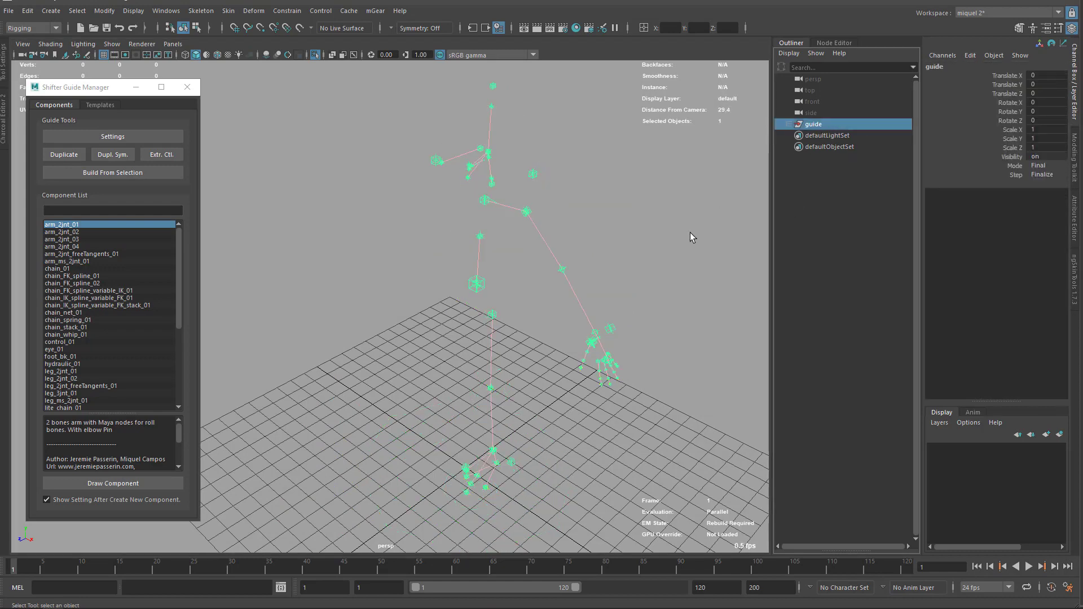
pyautogui.click(117, 139)
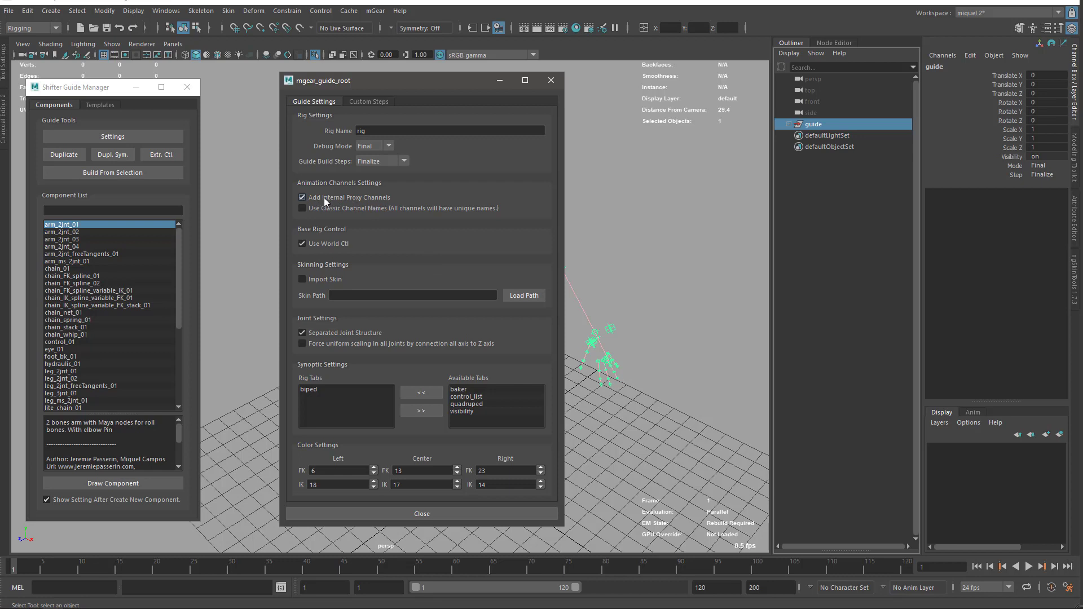
pyautogui.moveTo(358, 80); pyautogui.dragTo(323, 87)
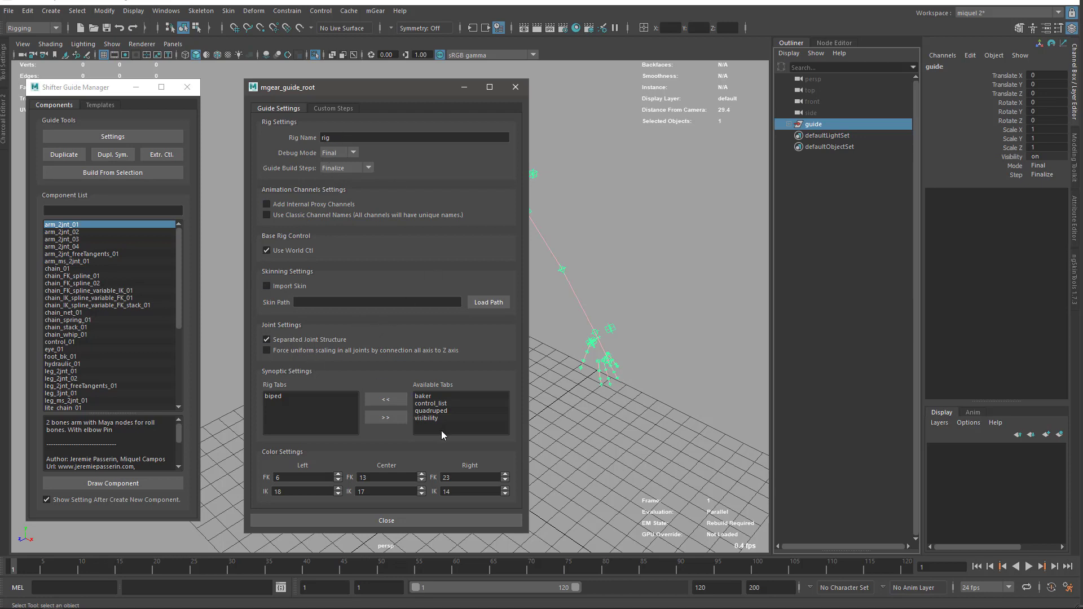
# Step: Add control_list and visibility to the synoptic Rig Tabs, enable Force uniform scaling in all joints, and close the guide settings
pyautogui.click(438, 403)
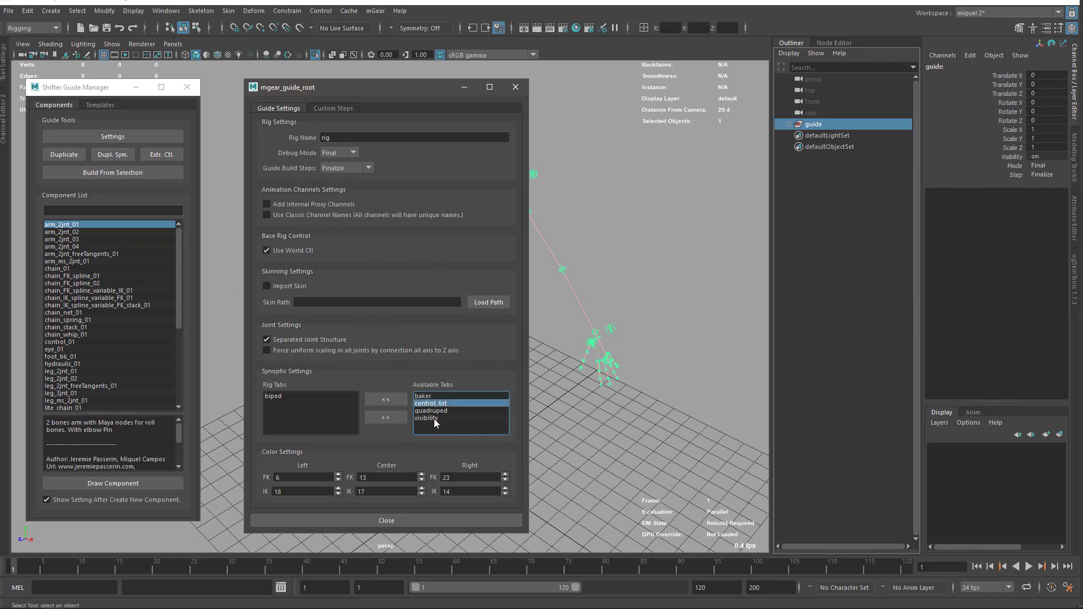
pyautogui.keyDown('ctrl'); pyautogui.click(432, 418); pyautogui.keyUp('ctrl')
pyautogui.click(382, 402)
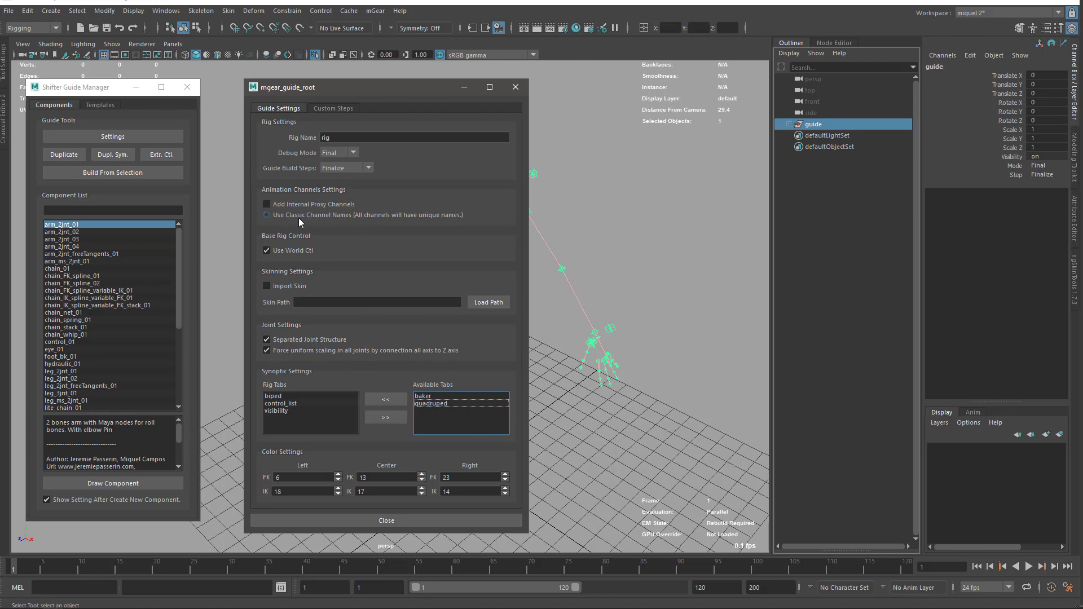
pyautogui.click(514, 87)
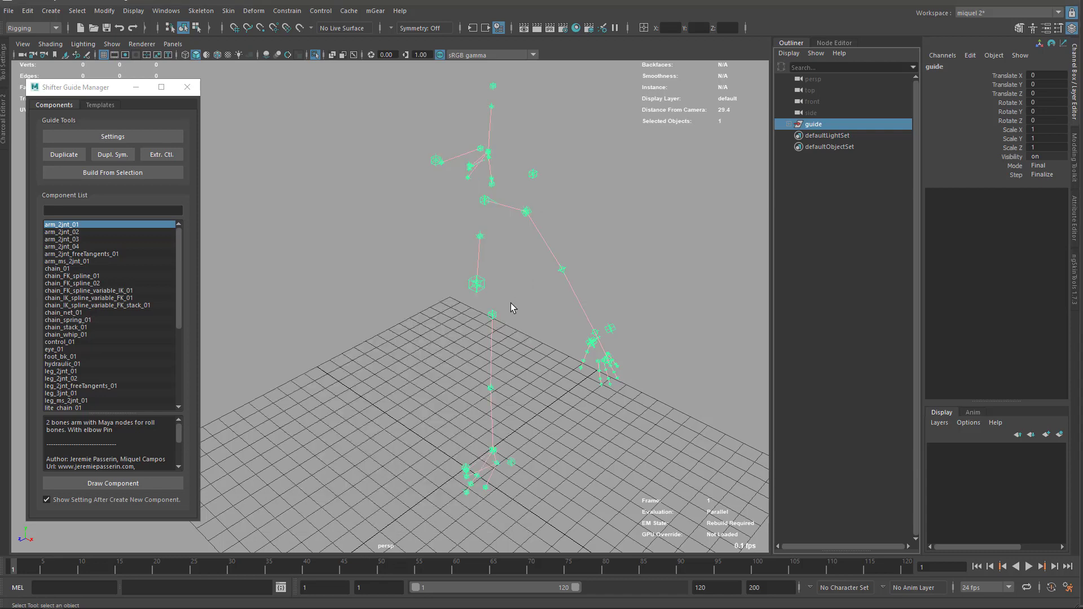
pyautogui.moveTo(510, 304)
pyautogui.keyDown('alt'); pyautogui.mouseDown()
pyautogui.moveTo(489, 316)
pyautogui.moveTo(534, 248)
pyautogui.moveTo(533, 323)
pyautogui.moveTo(527, 316)
pyautogui.mouseUp(); pyautogui.keyUp('alt')
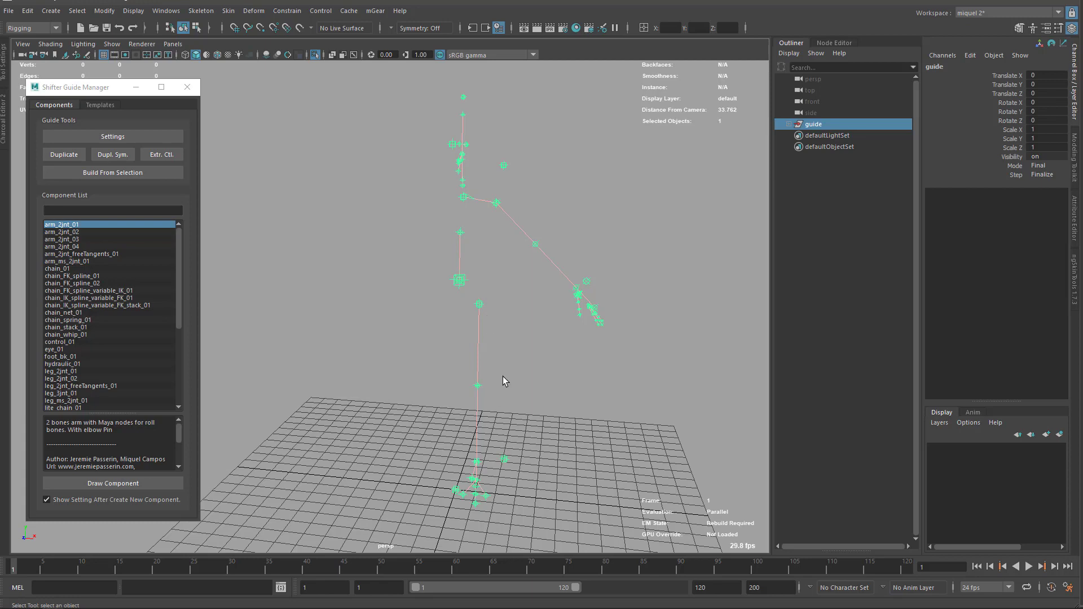
pyautogui.keyDown('alt'); pyautogui.moveTo(505, 364); pyautogui.dragTo(545, 438); pyautogui.keyUp('alt')
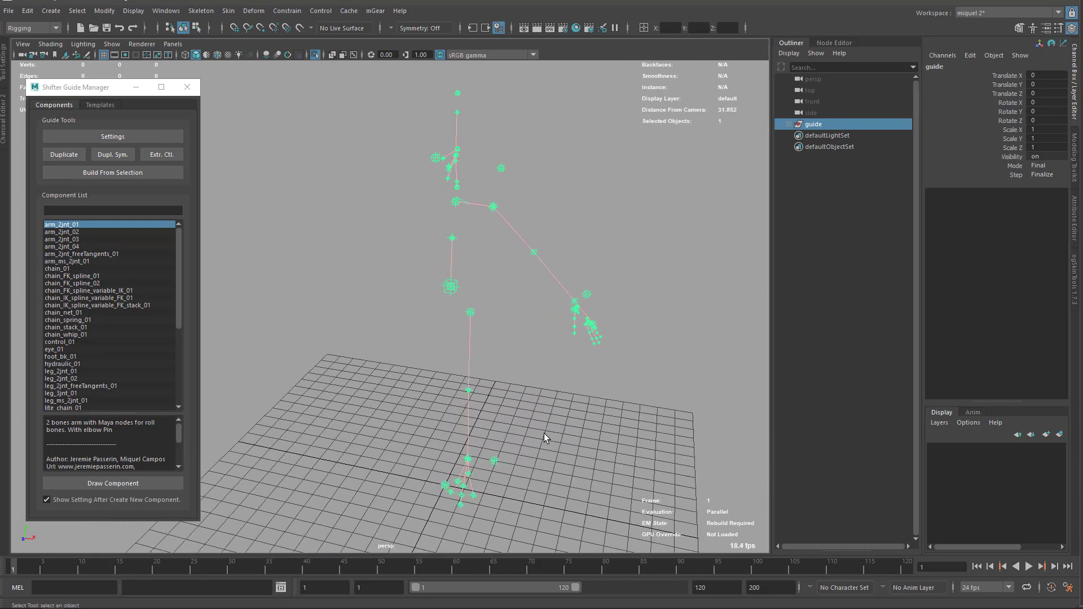
pyautogui.keyDown('alt'); pyautogui.moveTo(512, 438); pyautogui.dragTo(519, 434, button='middle'); pyautogui.keyUp('alt')
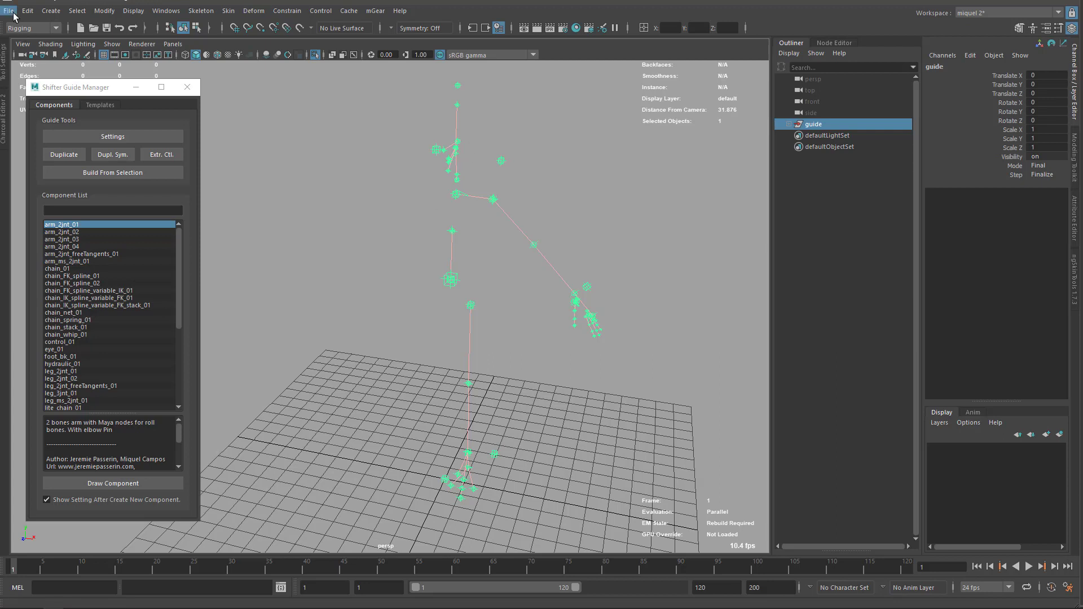
# Step: Start exporting the selected guide as a Shifter guide template and browse to the project's DB folder
pyautogui.click(375, 11)
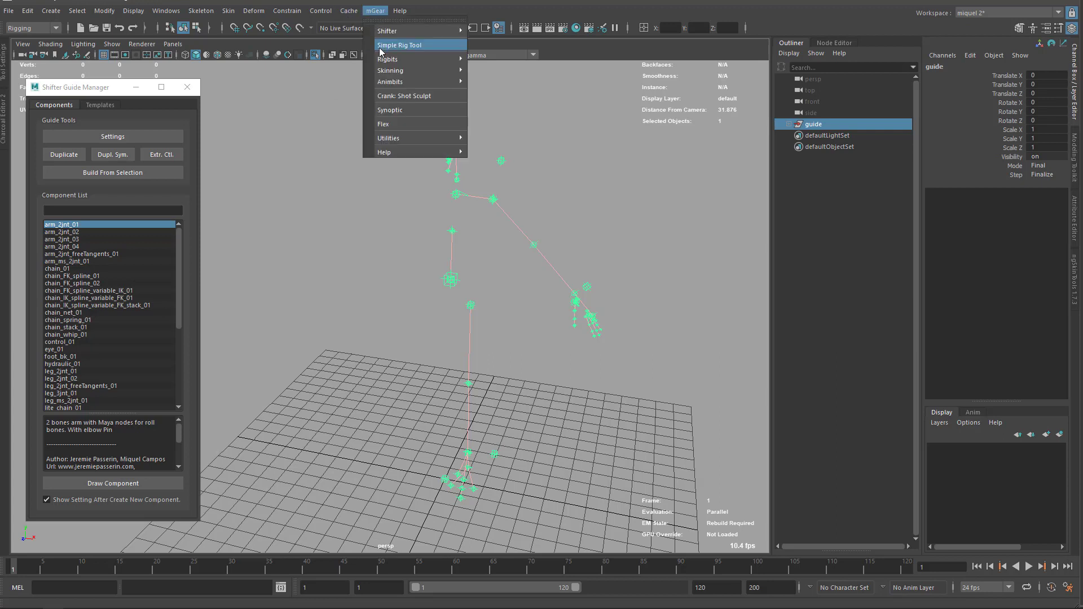
pyautogui.moveTo(457, 31)
pyautogui.moveTo(536, 152)
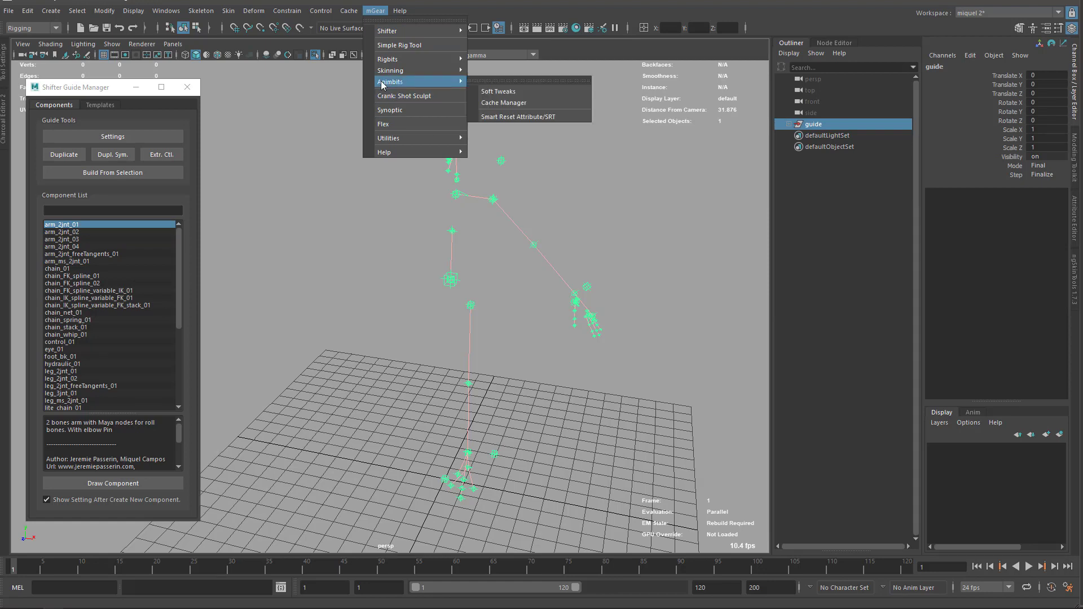
pyautogui.moveTo(385, 37)
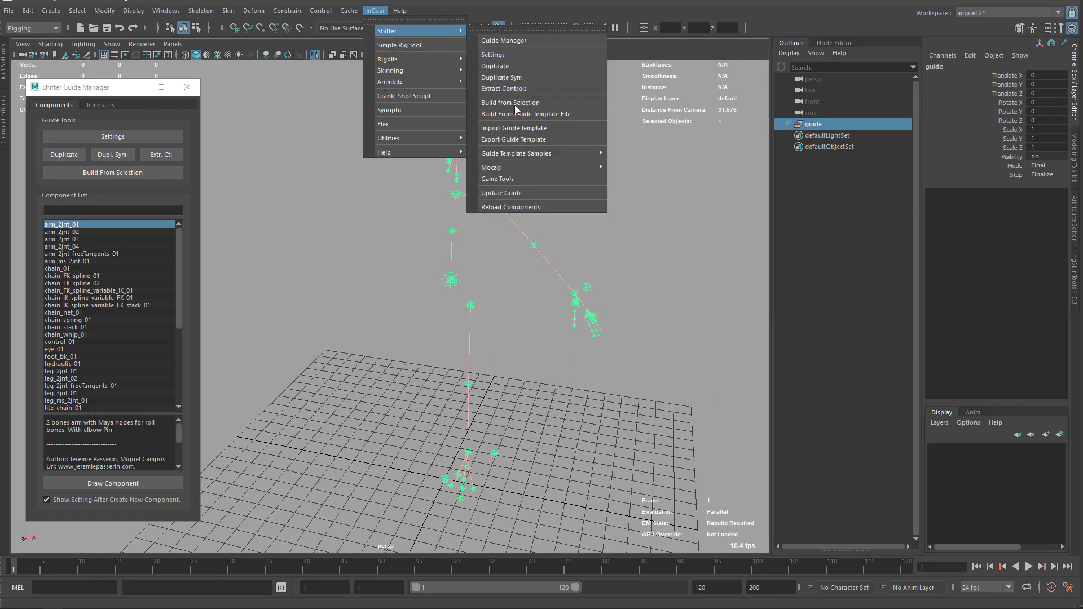
pyautogui.click(526, 135)
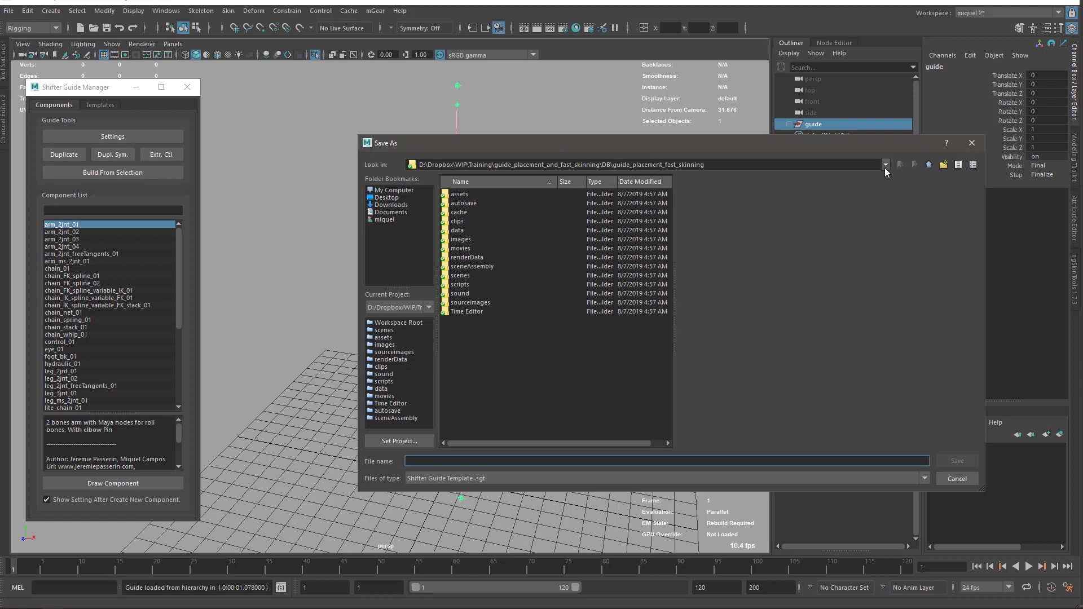
pyautogui.click(929, 165)
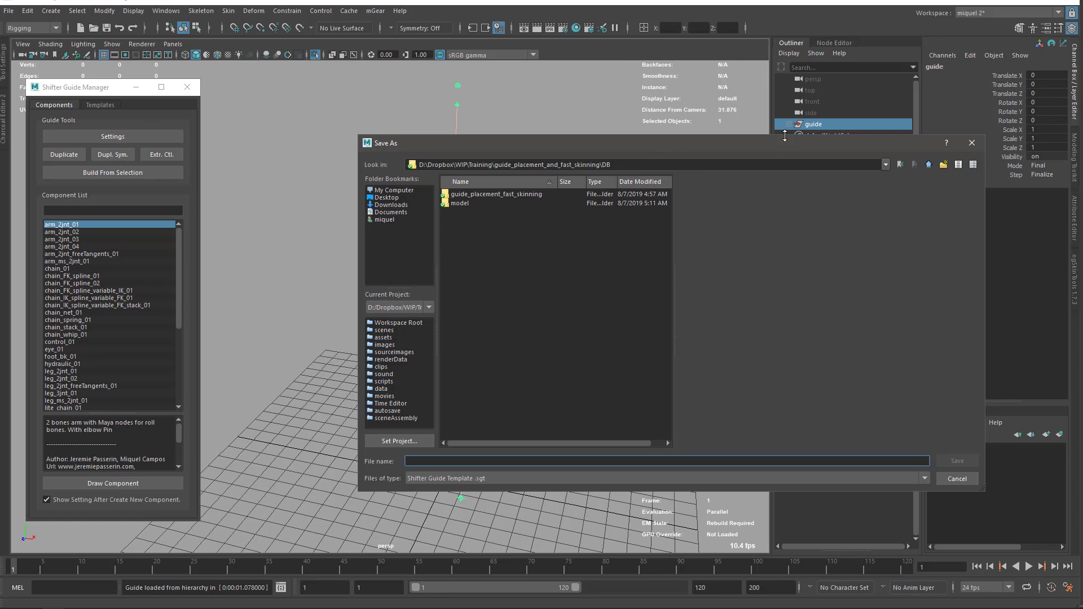
pyautogui.click(928, 164)
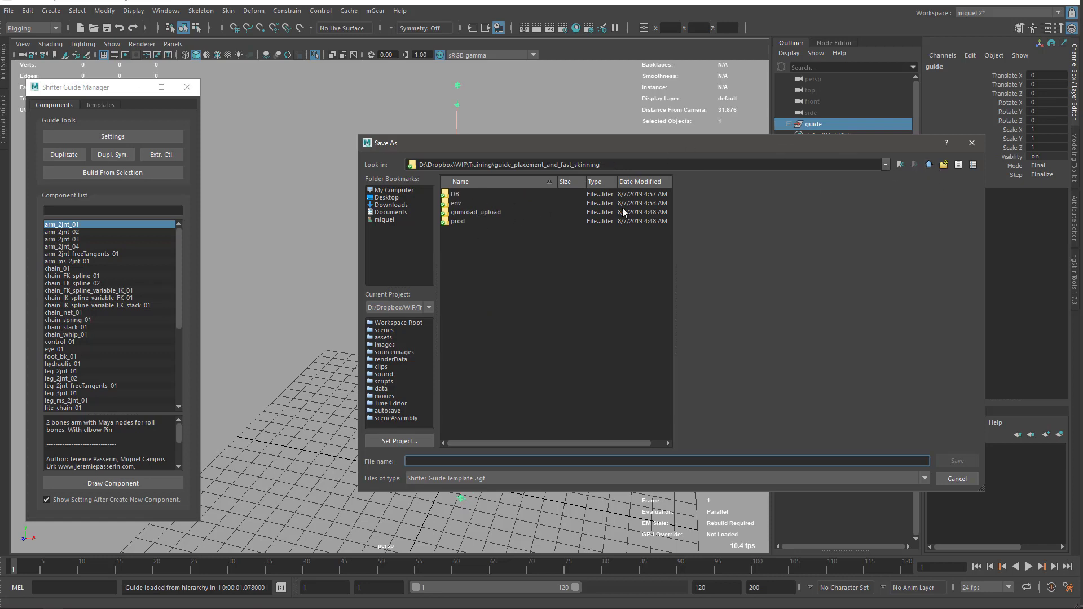
pyautogui.doubleClick(465, 195)
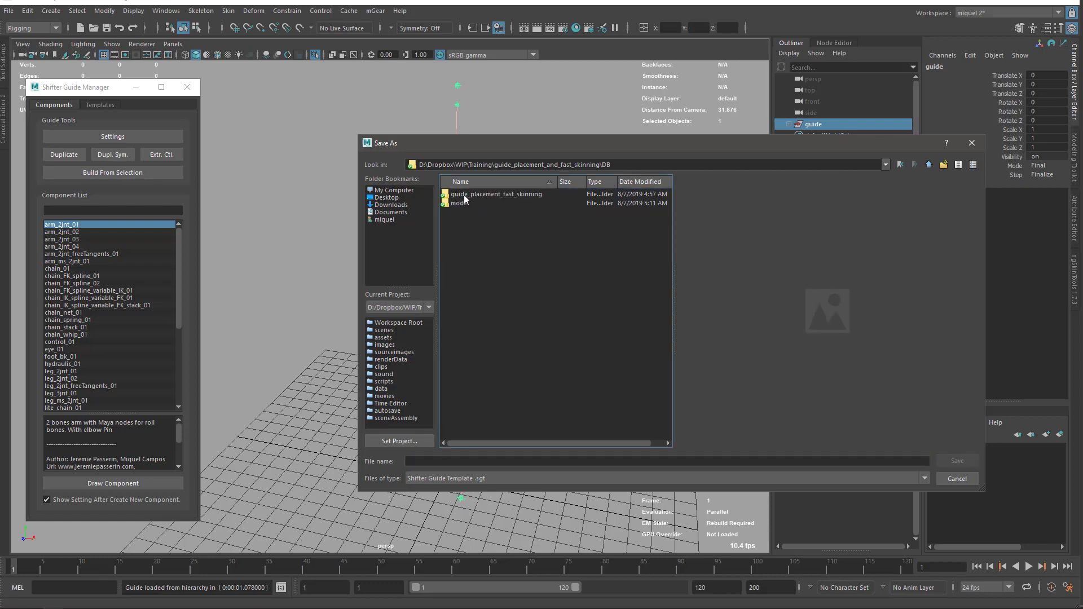
# Step: Create a new folder named guide_templates inside the DB folder
pyautogui.click(943, 165)
pyautogui.write('guide_t')
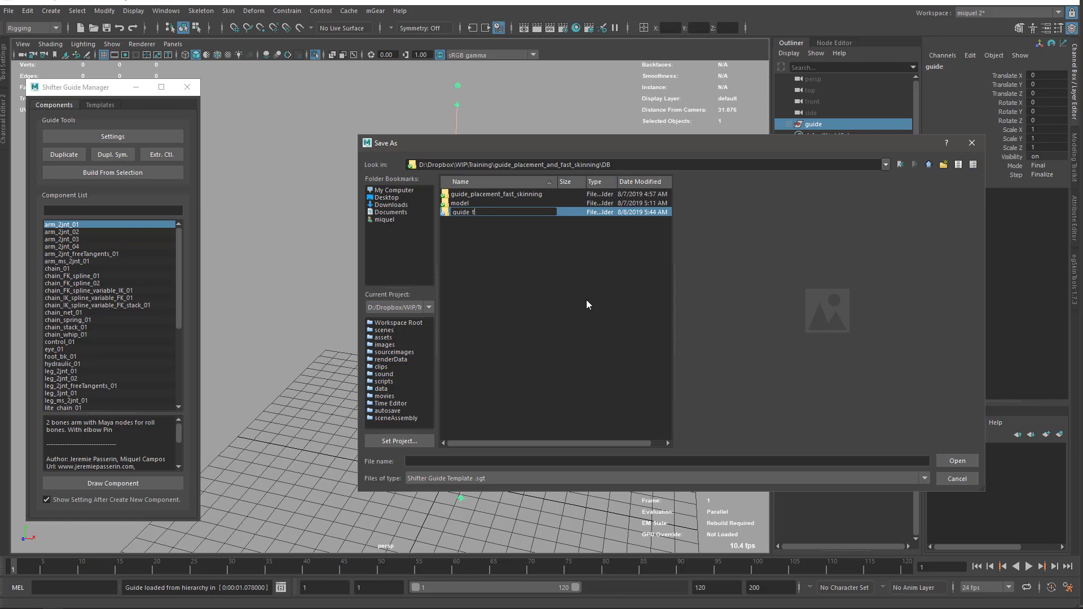
pyautogui.write('emplates')
pyautogui.press('Return')
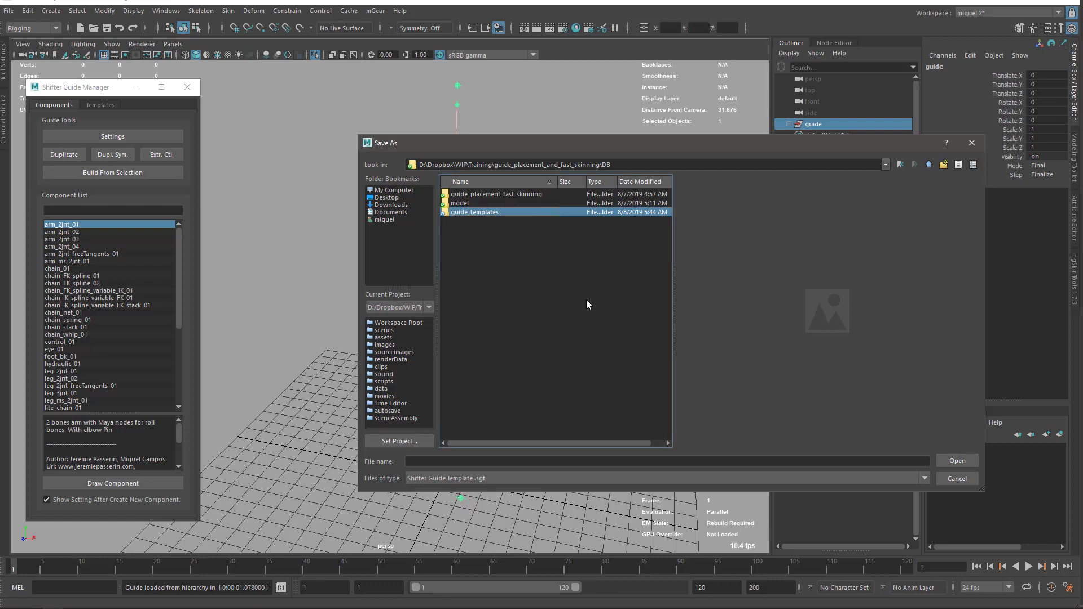
# Step: Save the exported guide template as my_biped inside the guide_templates folder
pyautogui.press('Return')
pyautogui.click(429, 460)
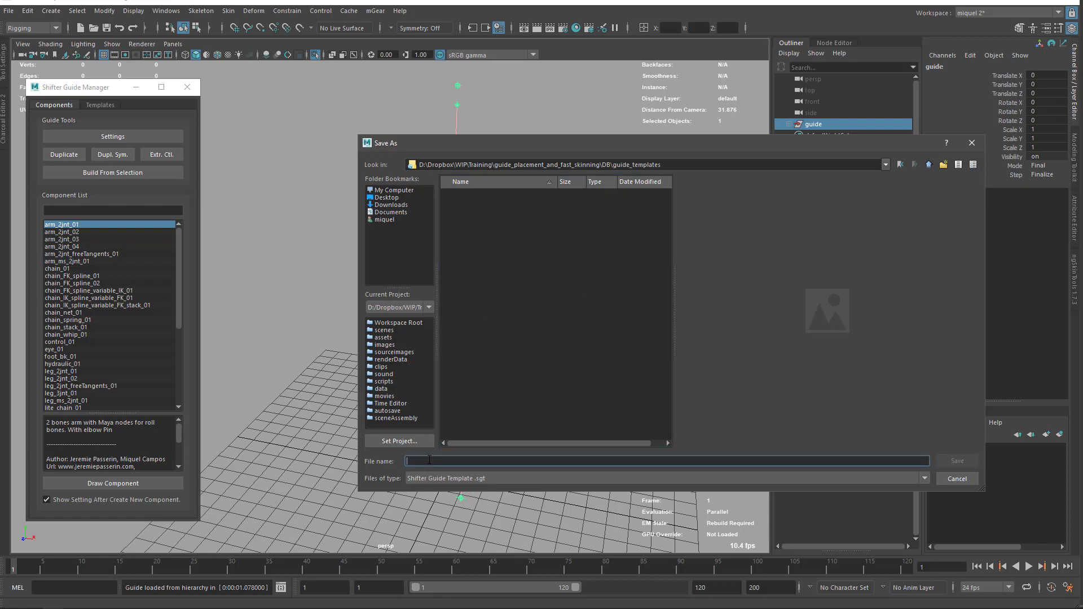
pyautogui.write('my_biped')
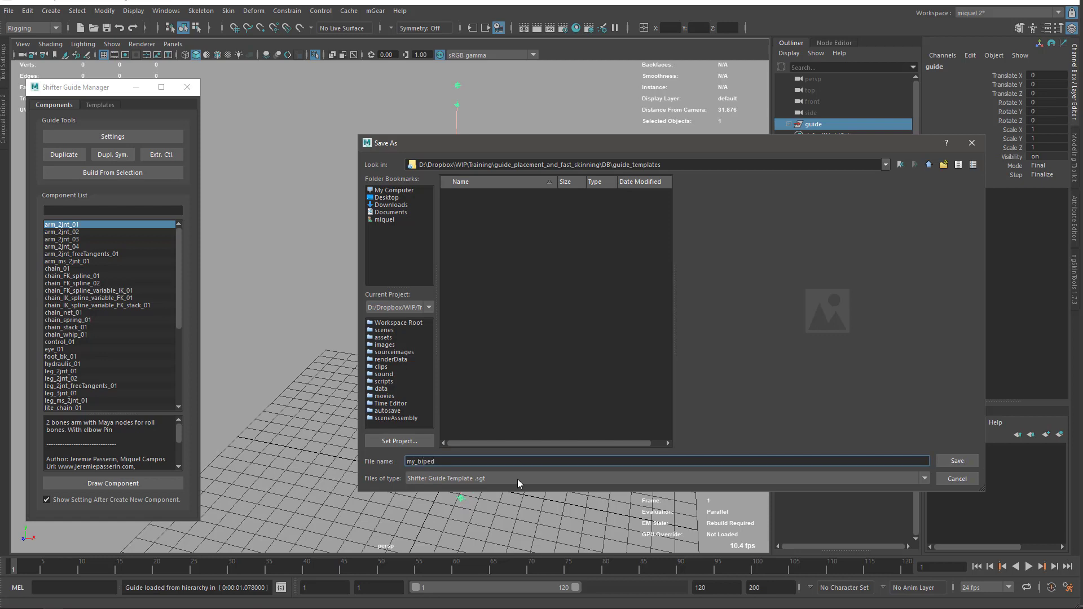
pyautogui.click(949, 461)
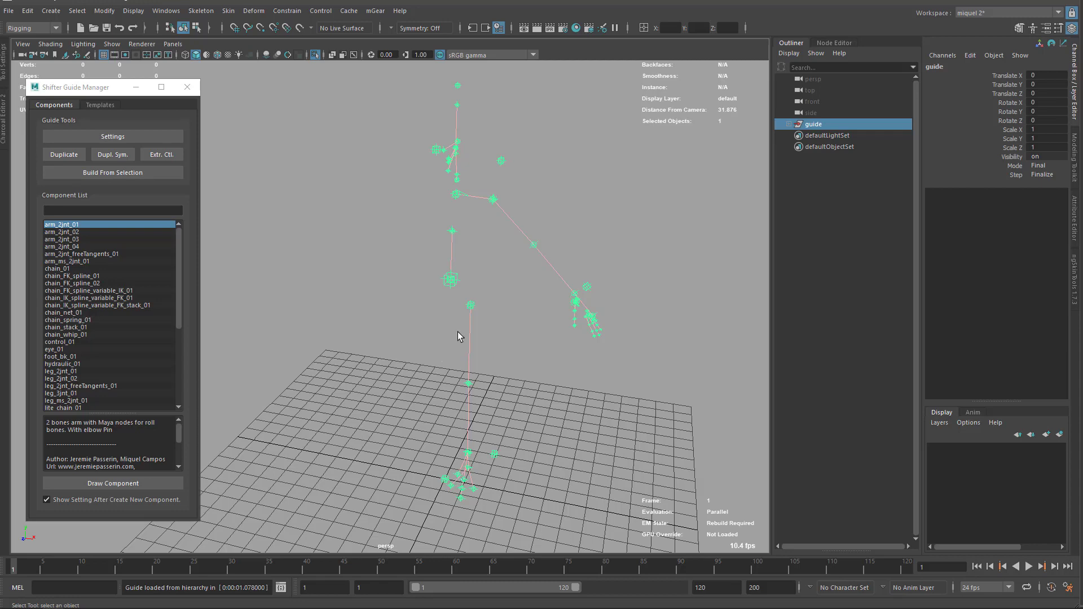
# Step: Create a new scene without saving the current one and start importing a Shifter guide template
pyautogui.hotkey('ctrl', 'n')
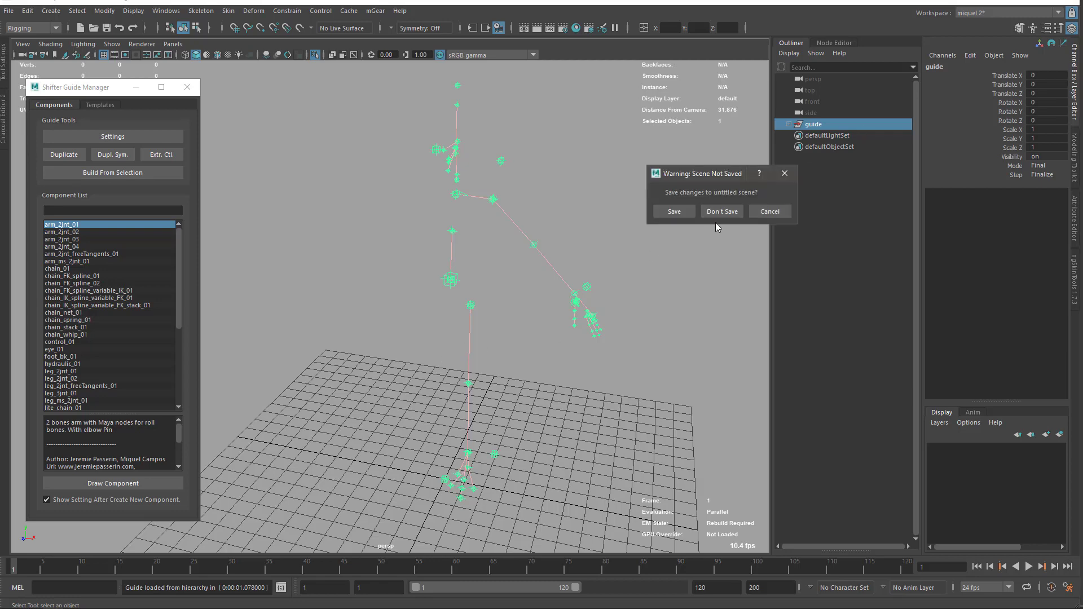
pyautogui.click(723, 211)
pyautogui.click(375, 11)
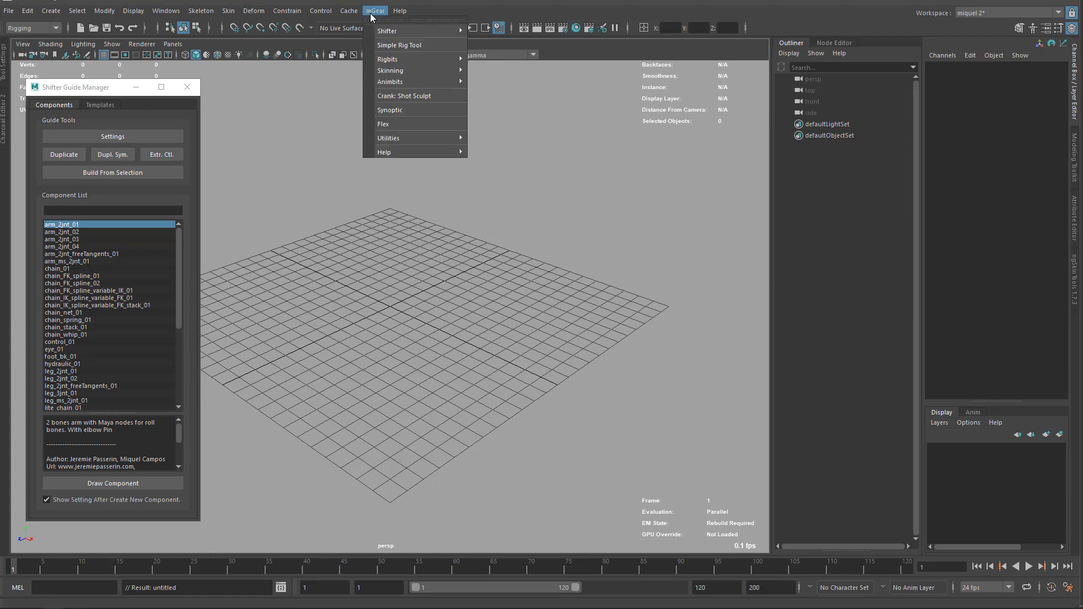
pyautogui.moveTo(392, 34)
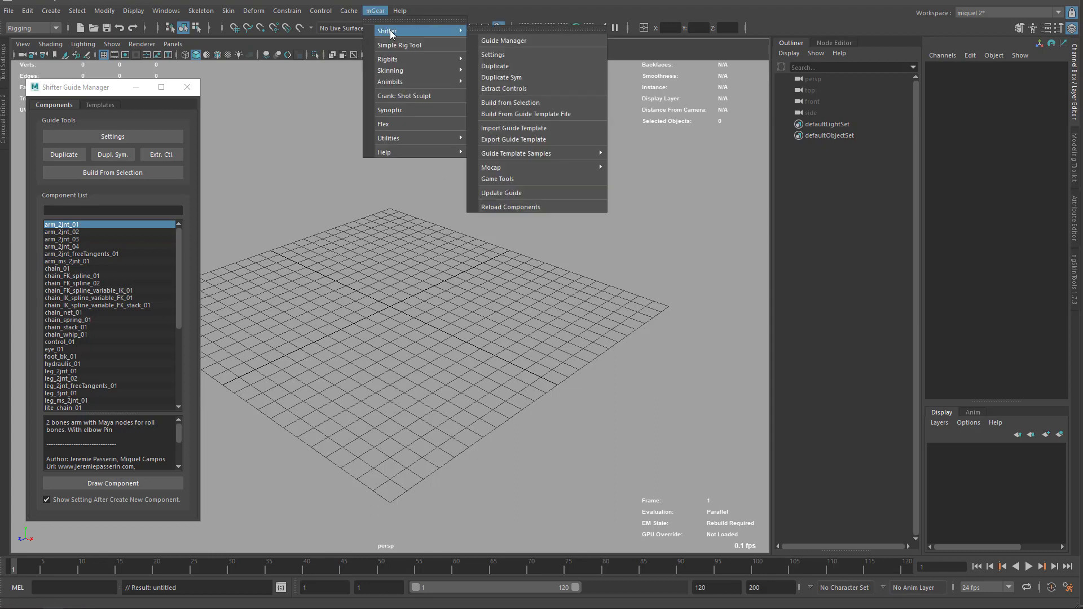
pyautogui.click(532, 128)
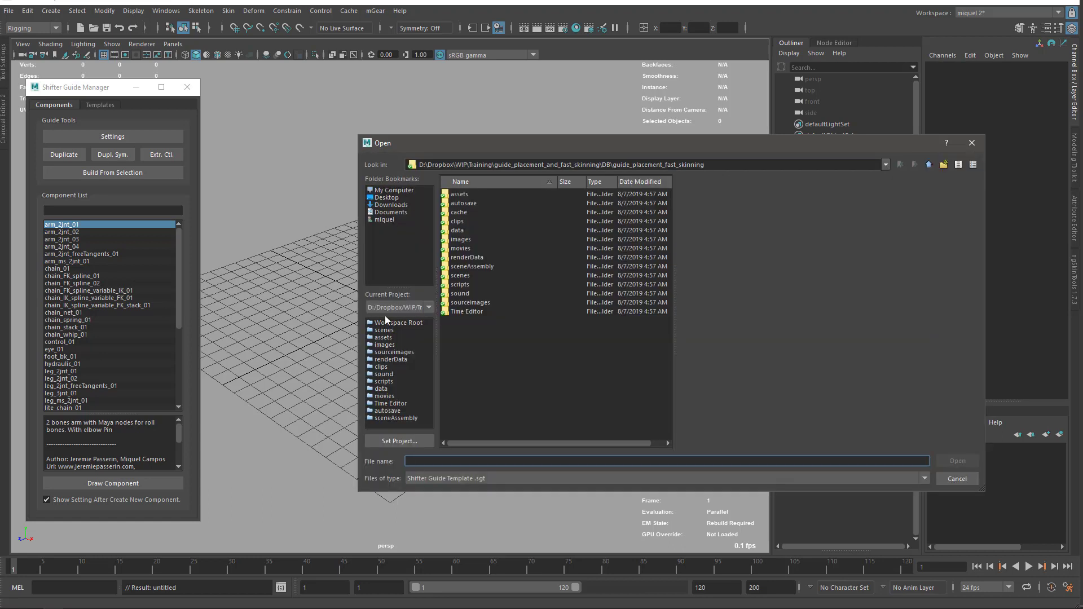
# Step: Bookmark the DB folder's guide_templates folder in the file browser, open it to select my_biped.sgt, and cancel the import
pyautogui.click(928, 165)
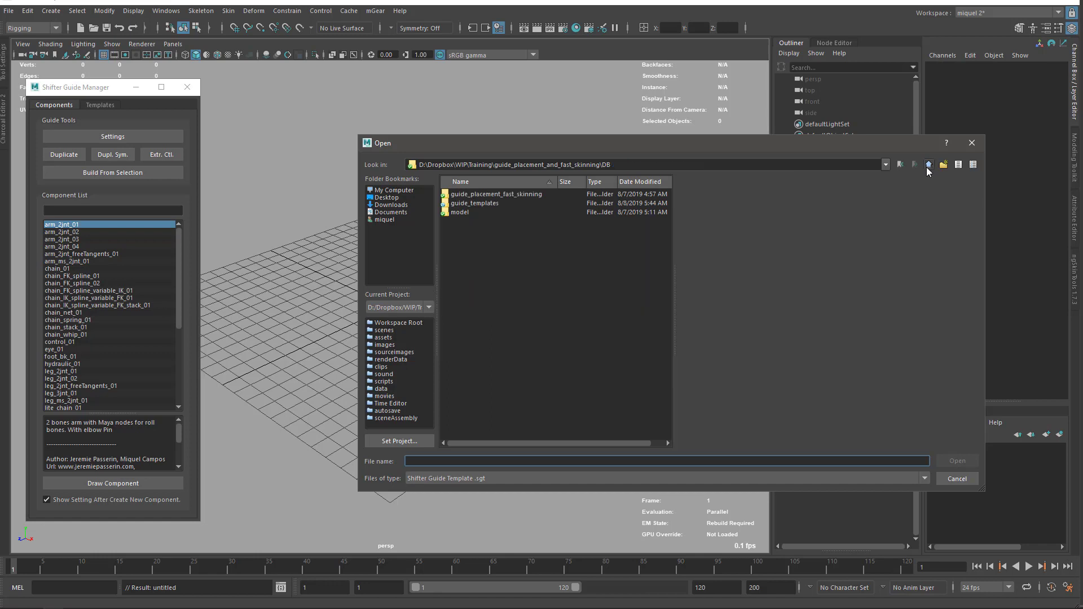
pyautogui.moveTo(479, 204); pyautogui.dragTo(390, 235)
pyautogui.click(387, 228)
pyautogui.click(468, 194)
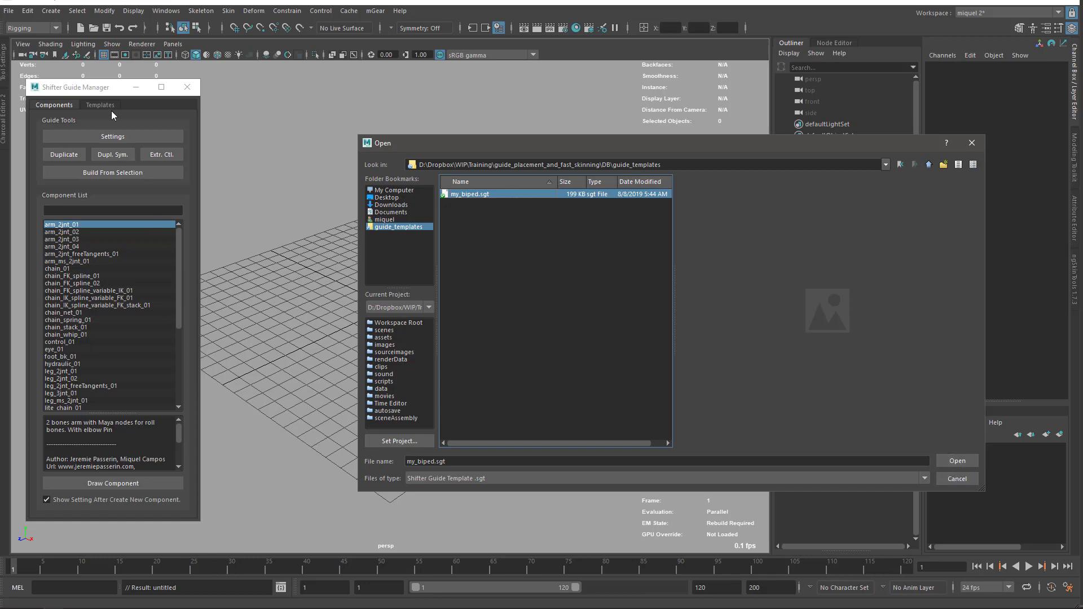
pyautogui.click(957, 478)
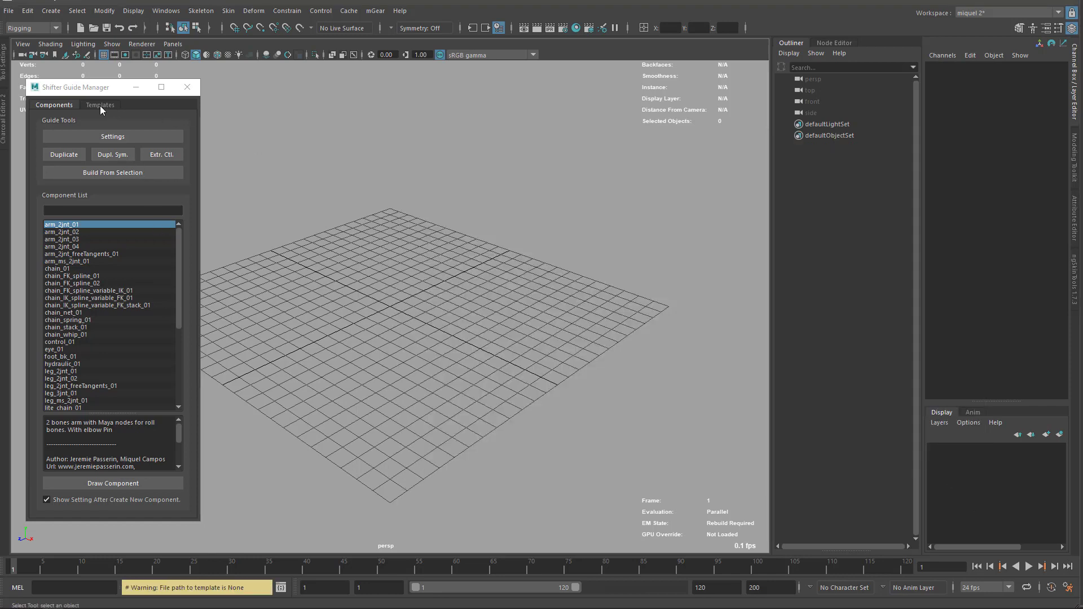
# Step: Load my_biped.sgt from the bookmarked guide_templates folder into the Shifter Guide Manager's template viewer
pyautogui.click(99, 106)
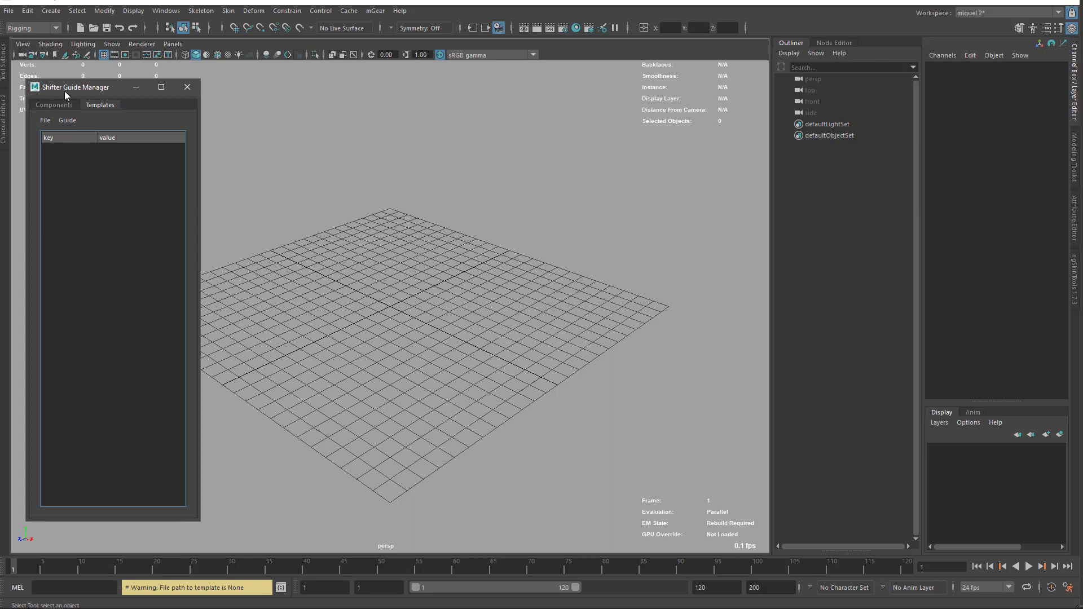
pyautogui.click(48, 120)
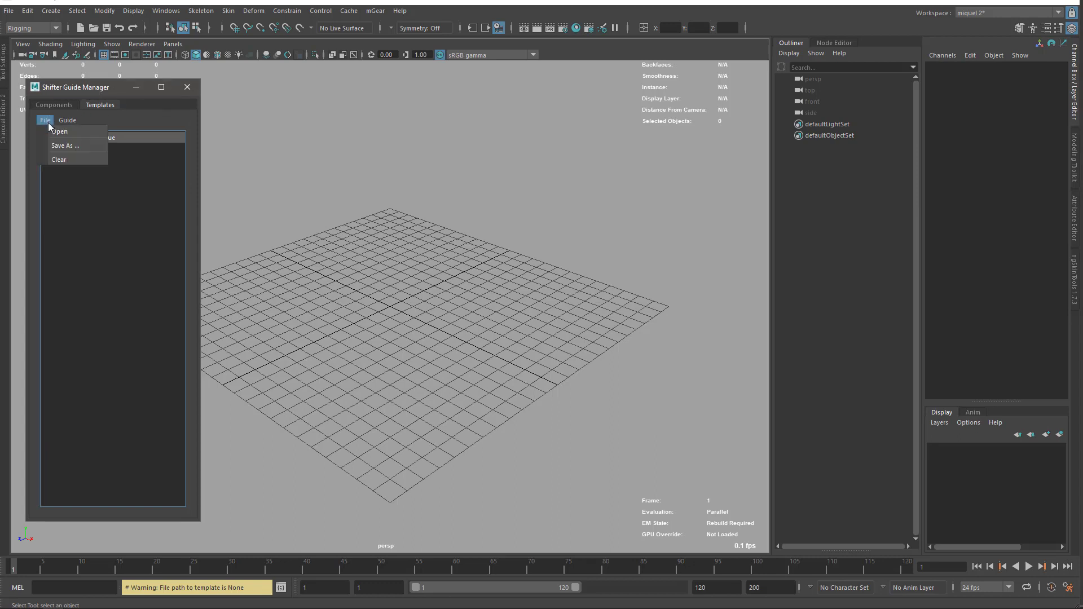
pyautogui.click(51, 134)
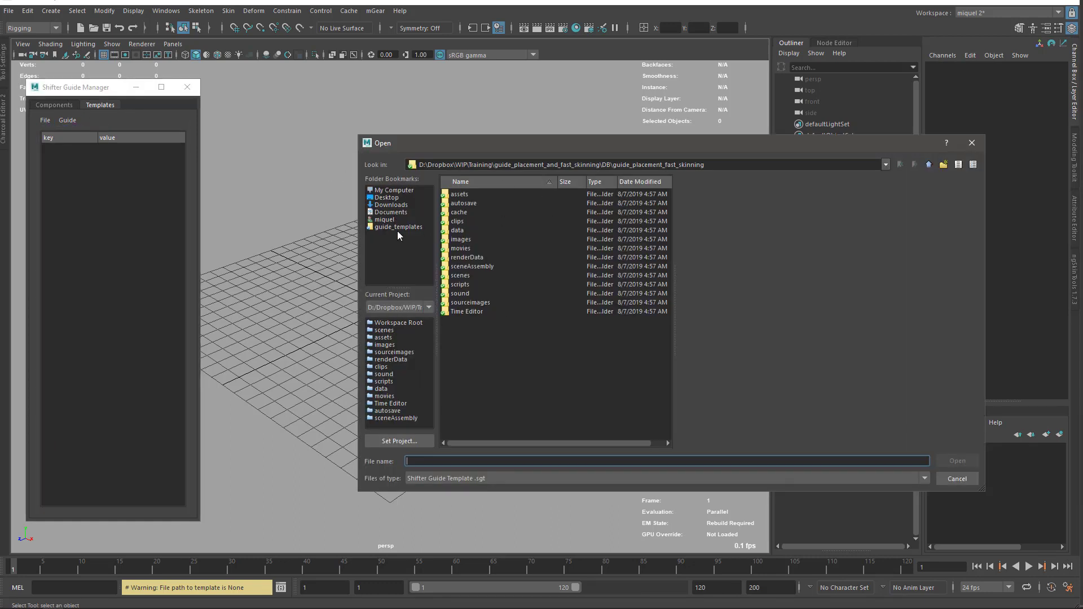
pyautogui.click(398, 228)
pyautogui.click(471, 196)
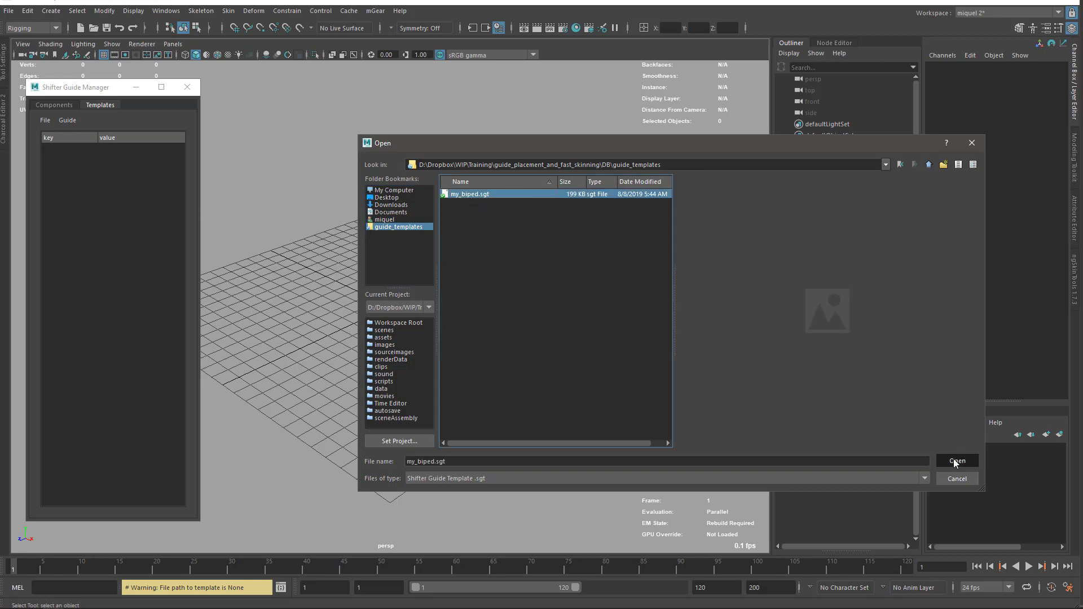
pyautogui.click(954, 460)
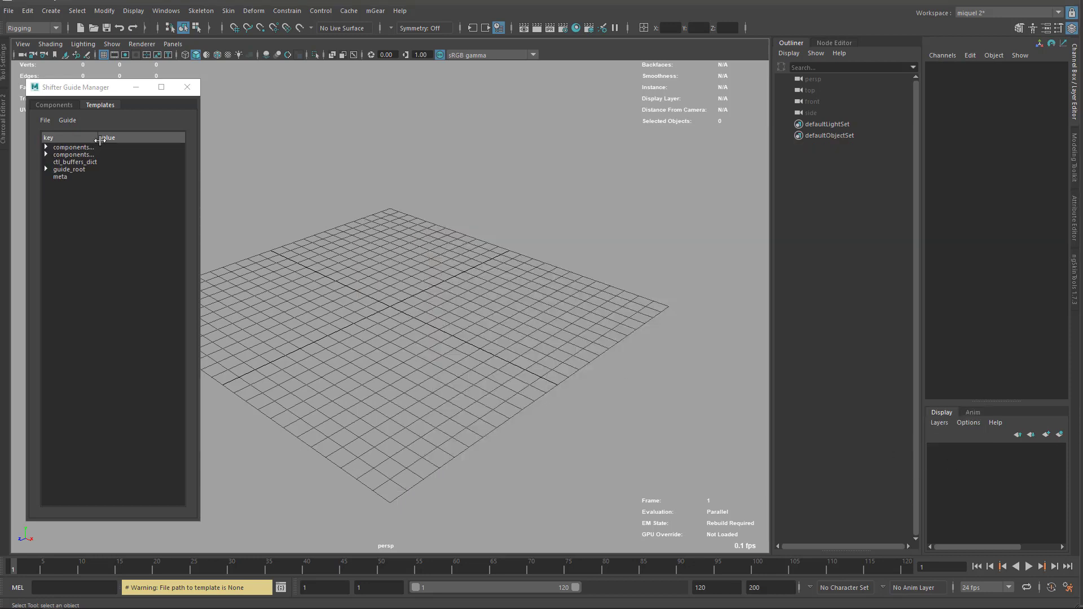
# Step: Widen the key column and examine the template's component list, guide root, and the local_C0, finger_L2 and faceUI_C0 entries
pyautogui.moveTo(100, 140); pyautogui.dragTo(125, 140)
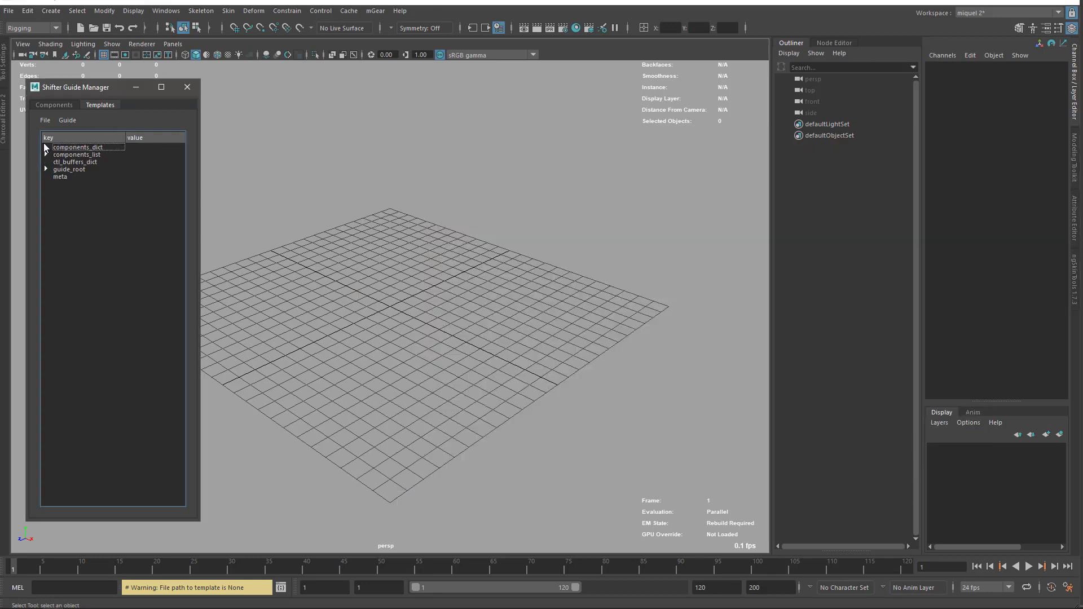
pyautogui.click(46, 146)
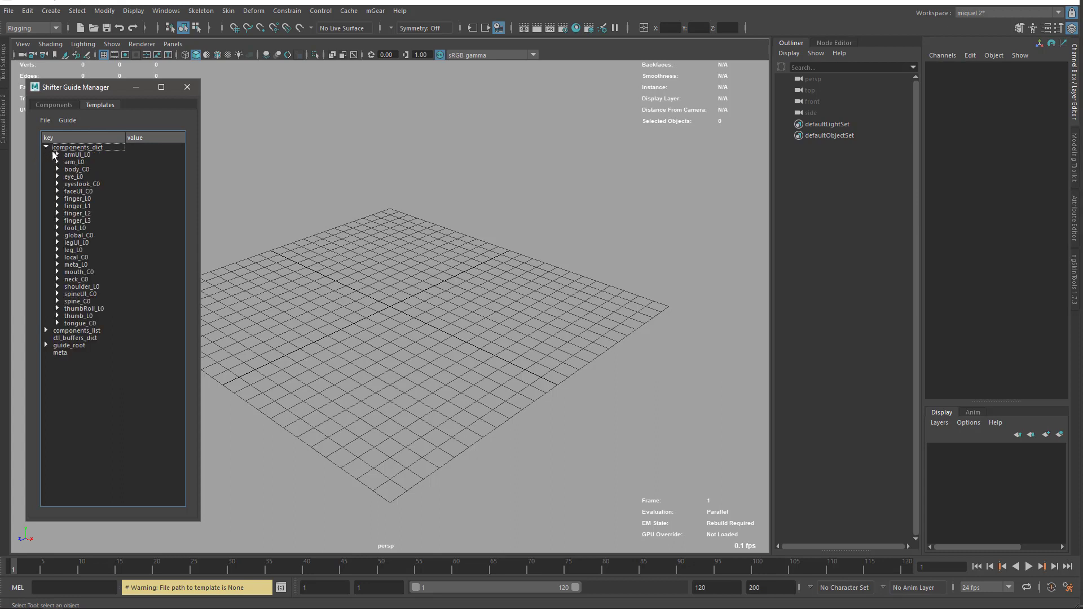
pyautogui.click(46, 345)
pyautogui.click(46, 331)
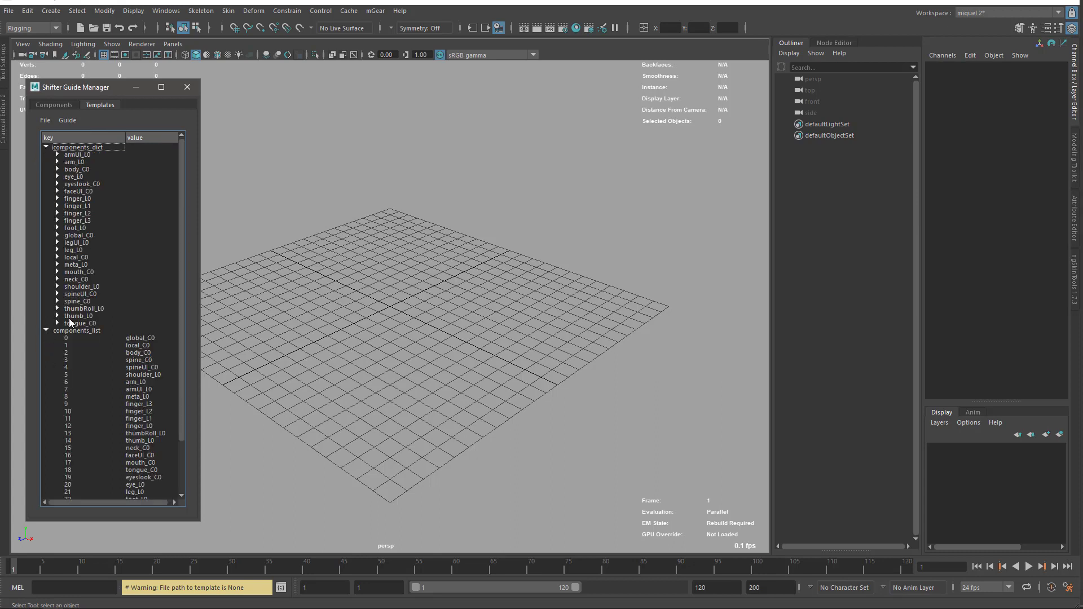
pyautogui.click(57, 257)
pyautogui.click(57, 213)
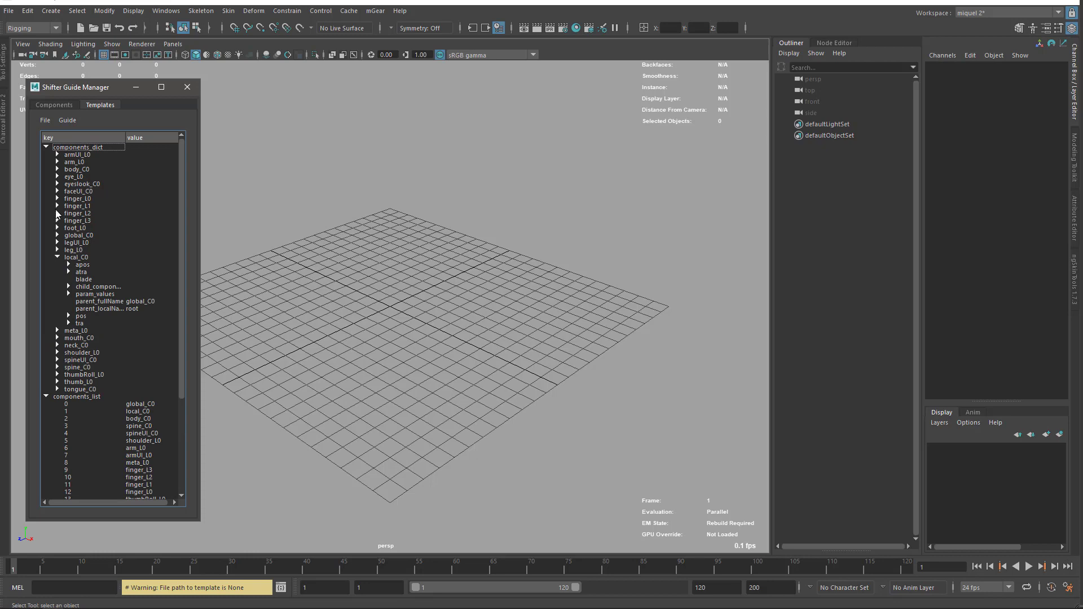
pyautogui.click(57, 192)
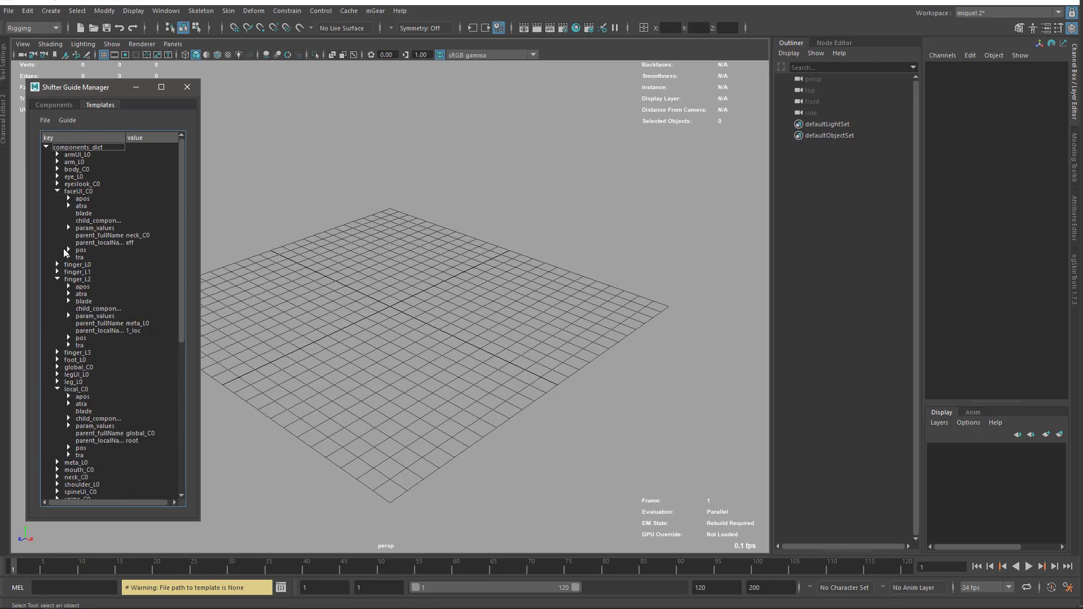
pyautogui.click(131, 243)
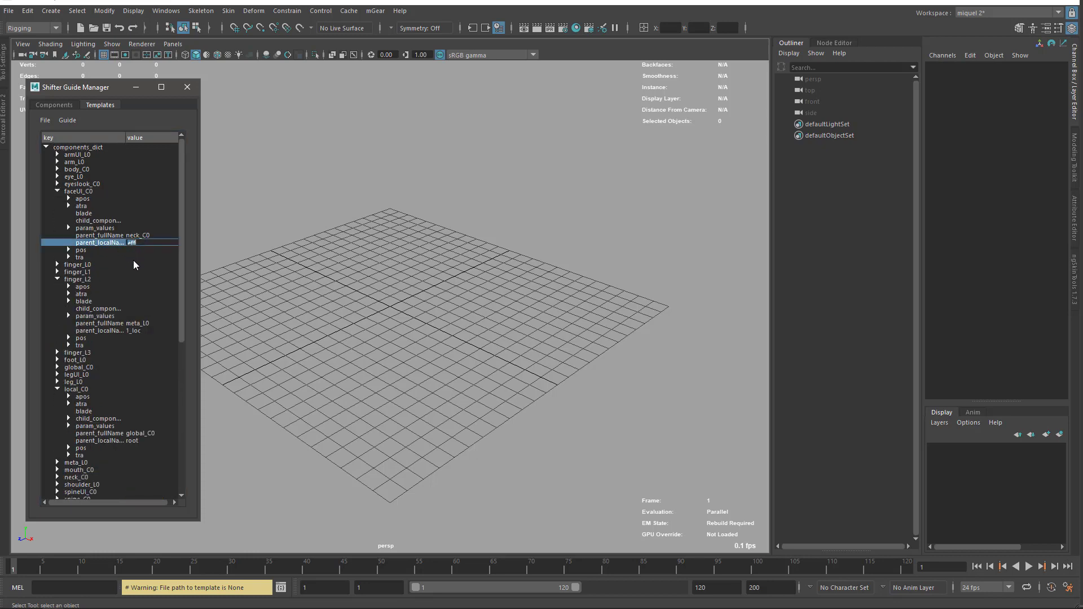
pyautogui.doubleClick(126, 243)
pyautogui.click(67, 120)
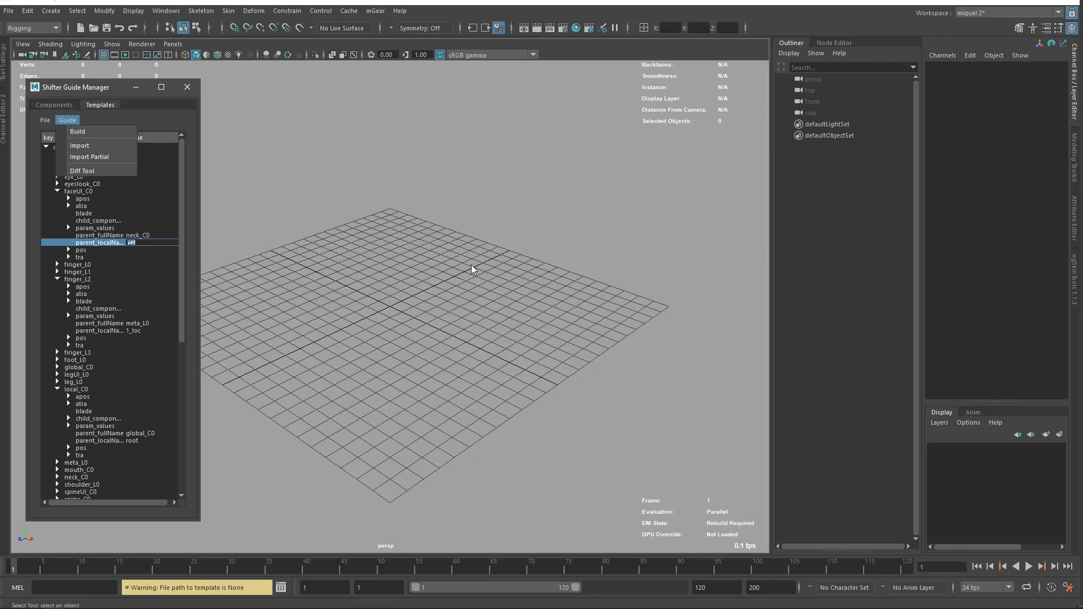
pyautogui.click(45, 121)
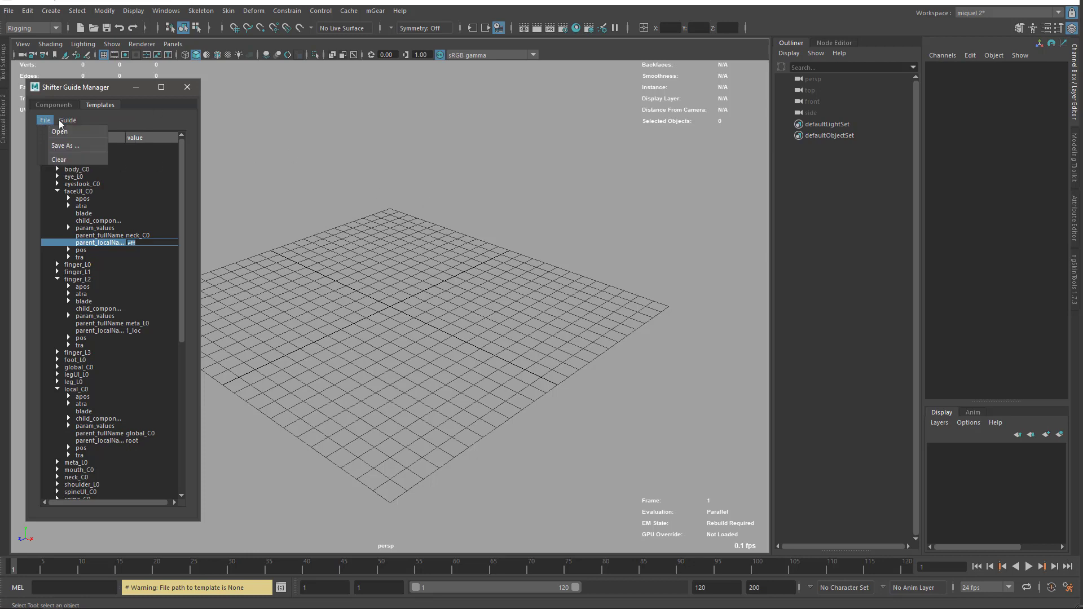
# Step: Collapse the faceUI_C0, finger_L2 and local_C0 entries along with components_list, components_dict and guide_root
pyautogui.moveTo(66, 121)
pyautogui.click(57, 191)
pyautogui.click(58, 213)
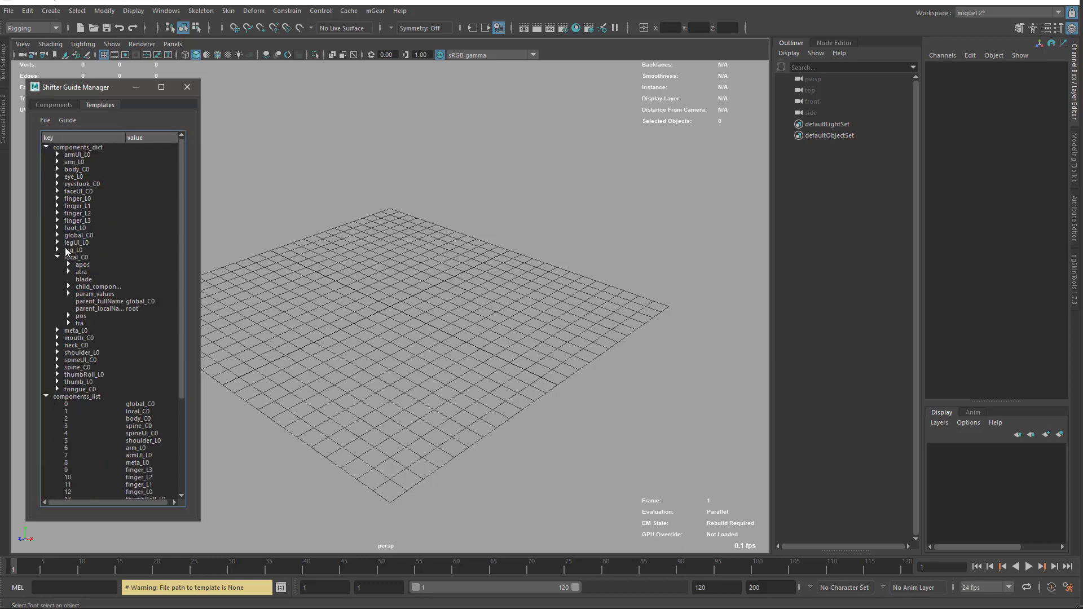
pyautogui.click(57, 257)
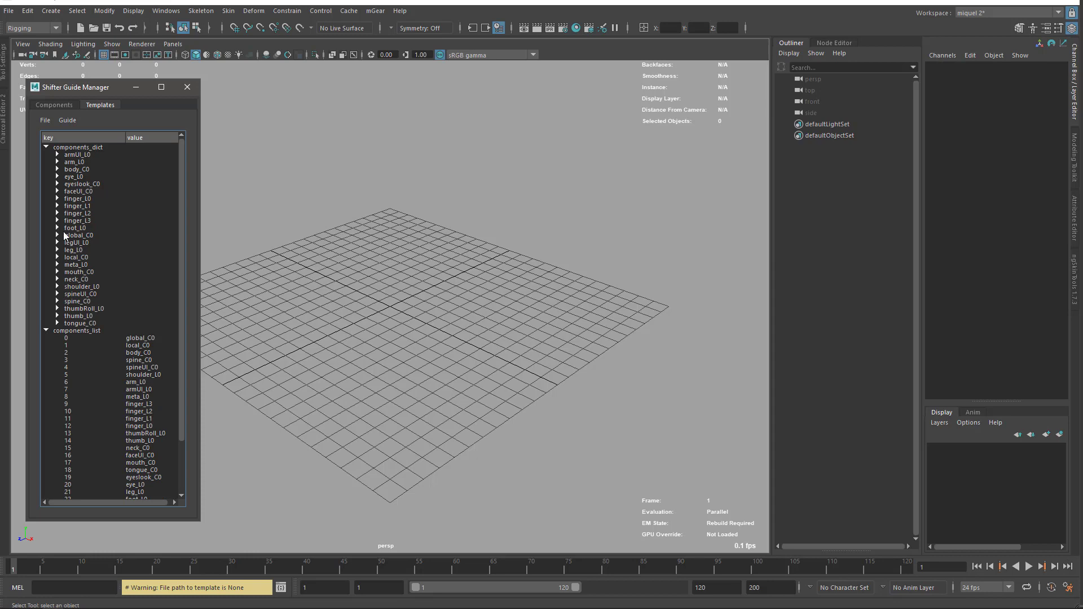
pyautogui.click(46, 330)
pyautogui.click(46, 146)
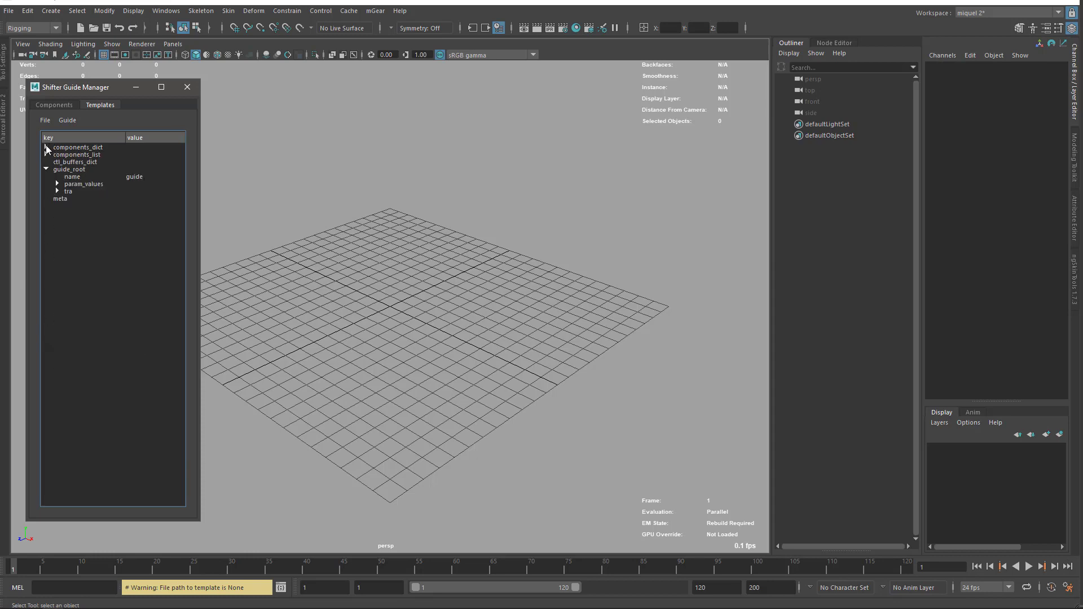
pyautogui.click(46, 169)
# Step: Examine the param_values of armUI_L0 in components_dict, and collapse that component
pyautogui.click(47, 147)
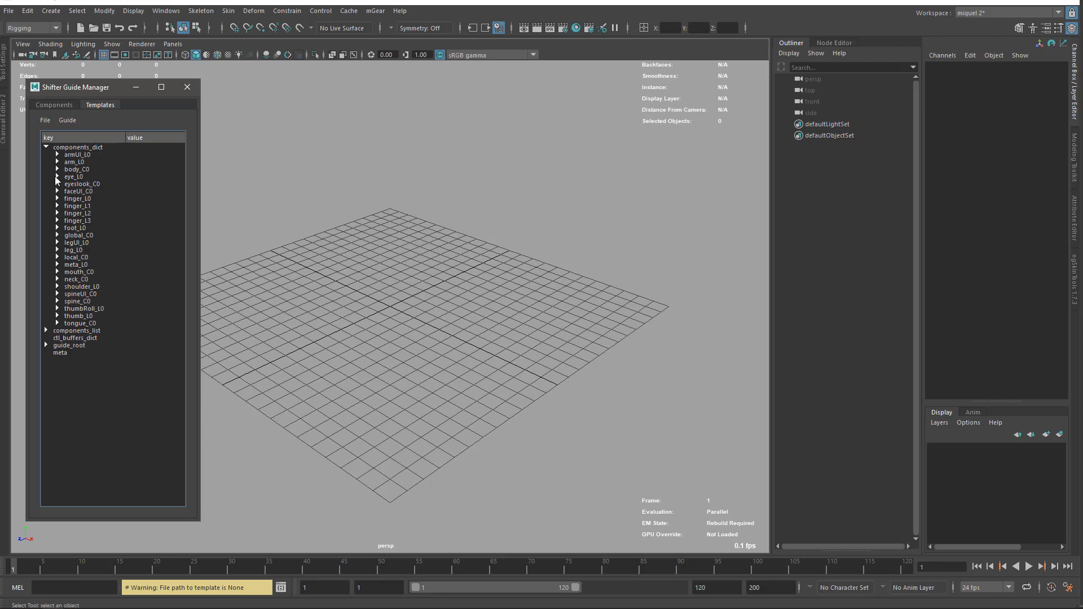
pyautogui.click(57, 155)
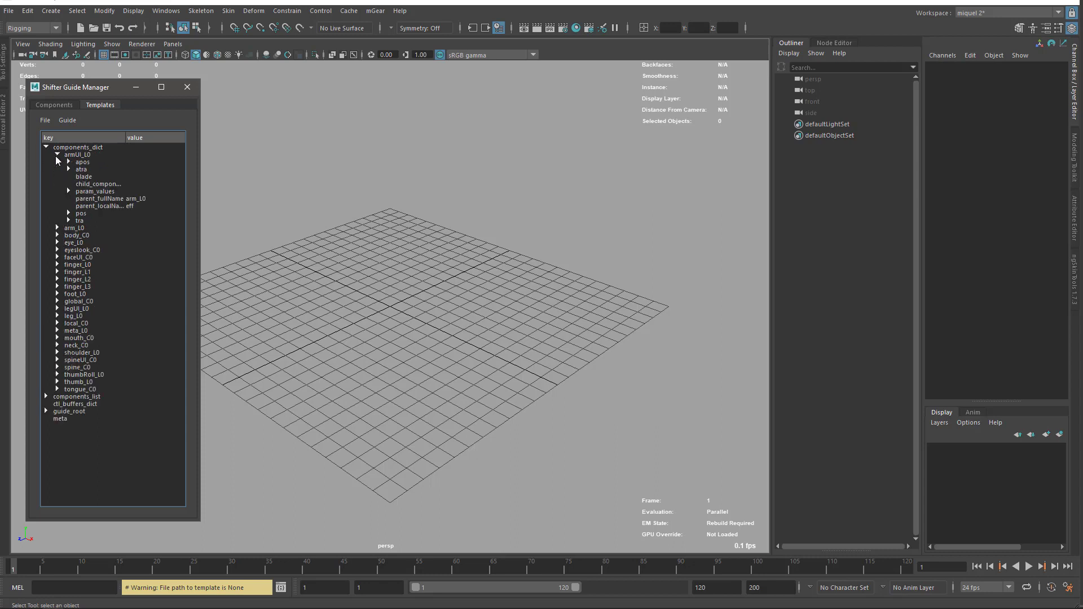
pyautogui.click(68, 191)
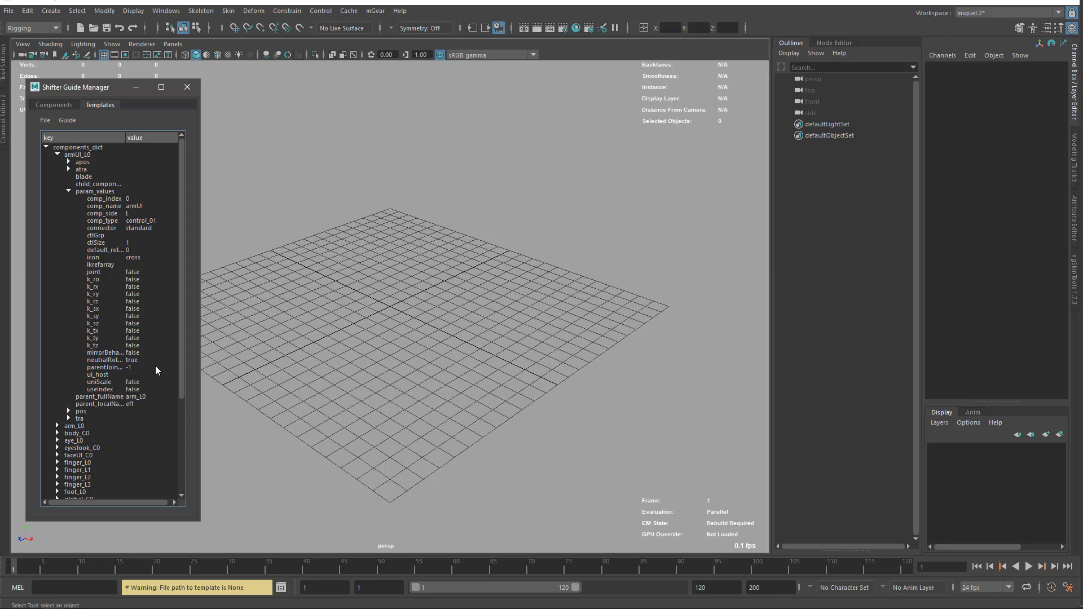
pyautogui.click(57, 155)
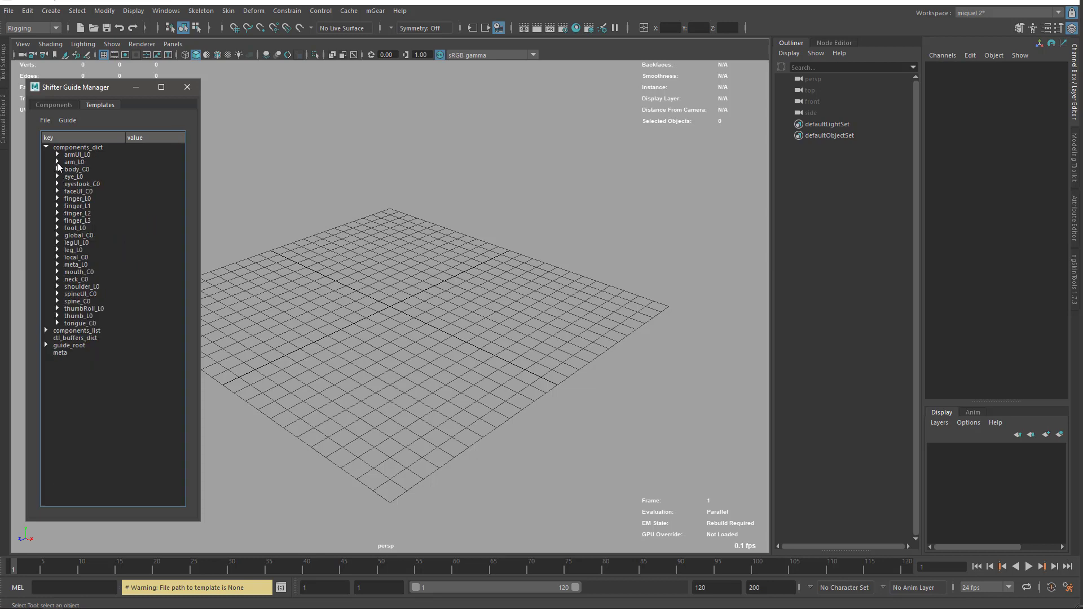
# Step: Set both div0 and div1 to 8 in the param_values of arm_L0
pyautogui.click(57, 163)
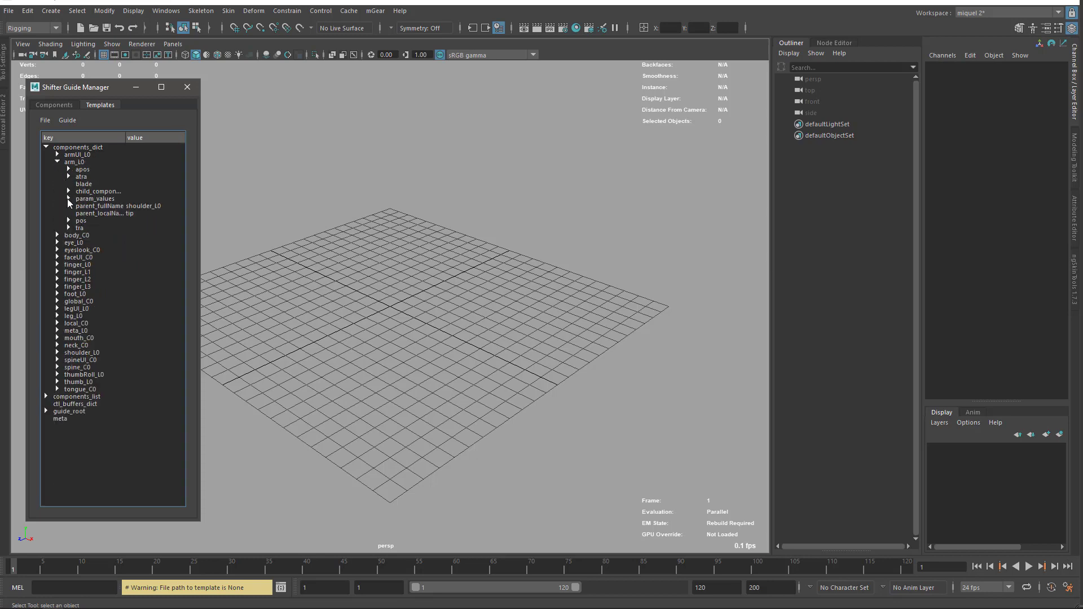
pyautogui.click(68, 199)
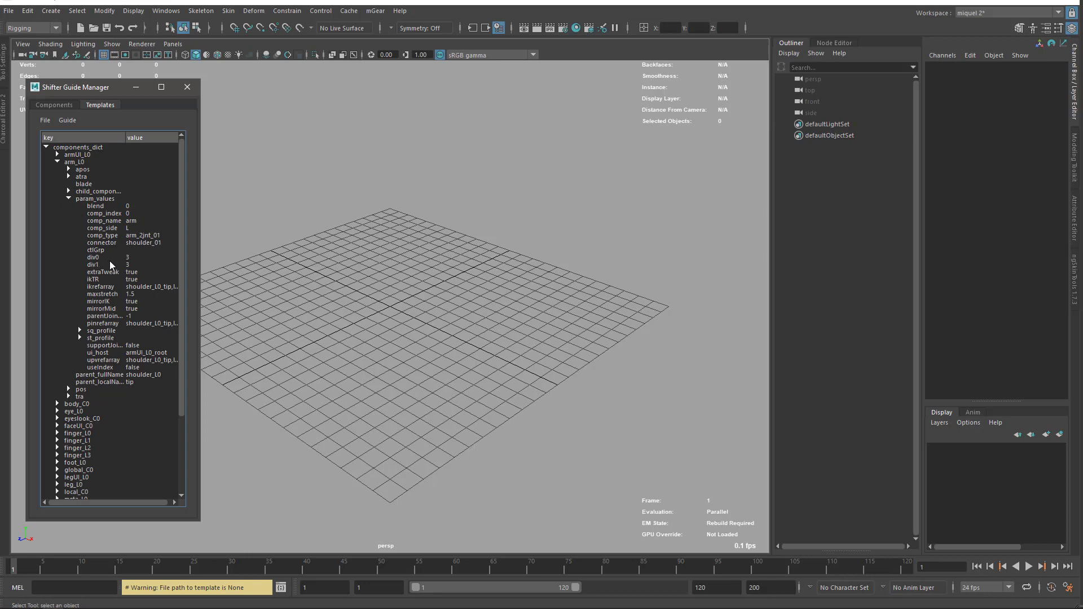
pyautogui.doubleClick(135, 258)
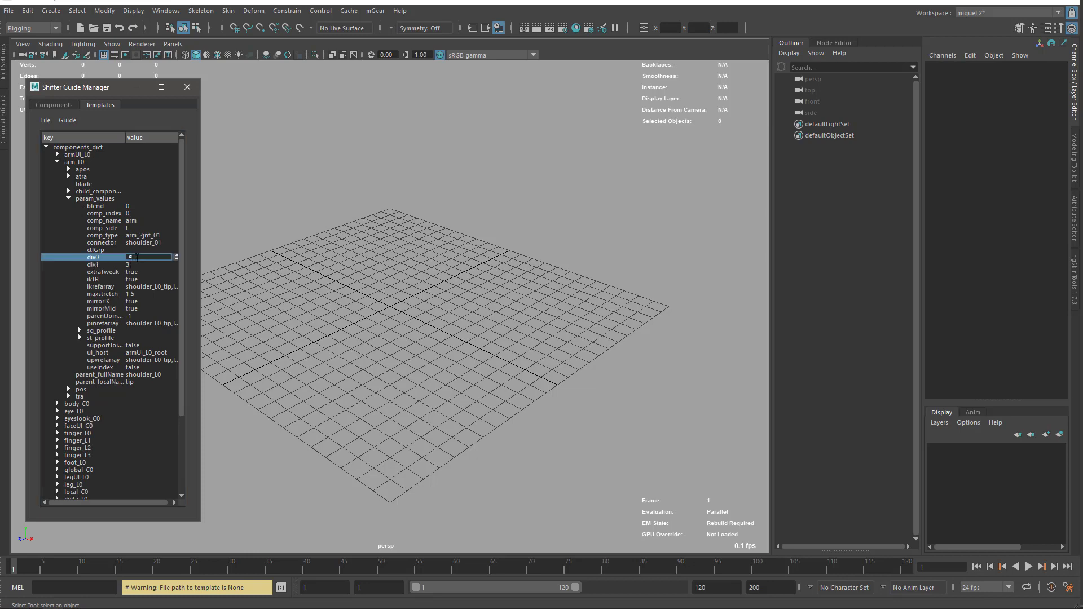
pyautogui.write('8')
pyautogui.press('Tab')
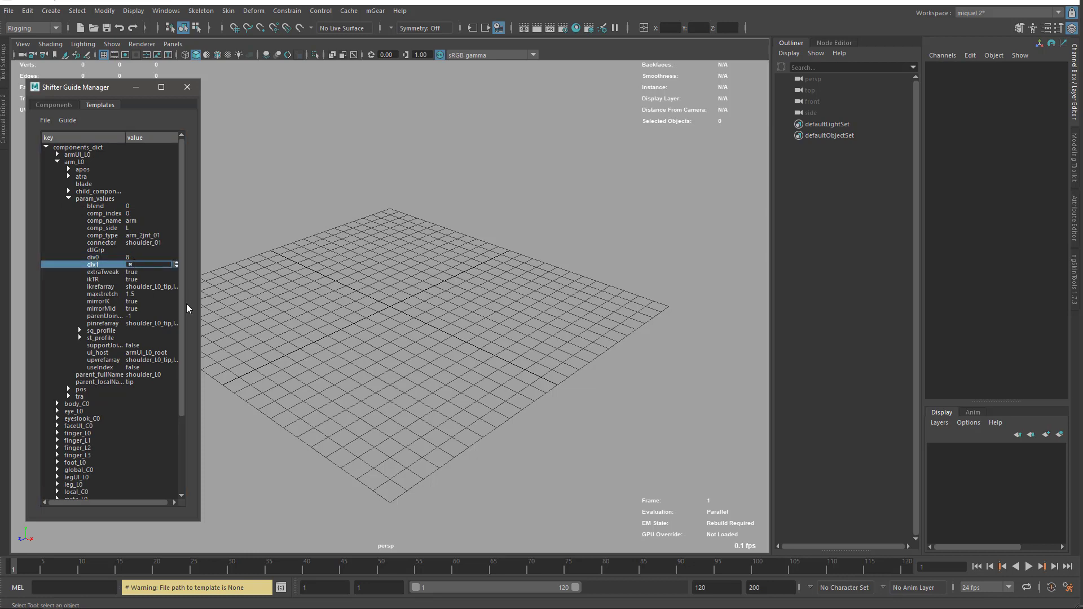
pyautogui.write('8')
pyautogui.press('Tab')
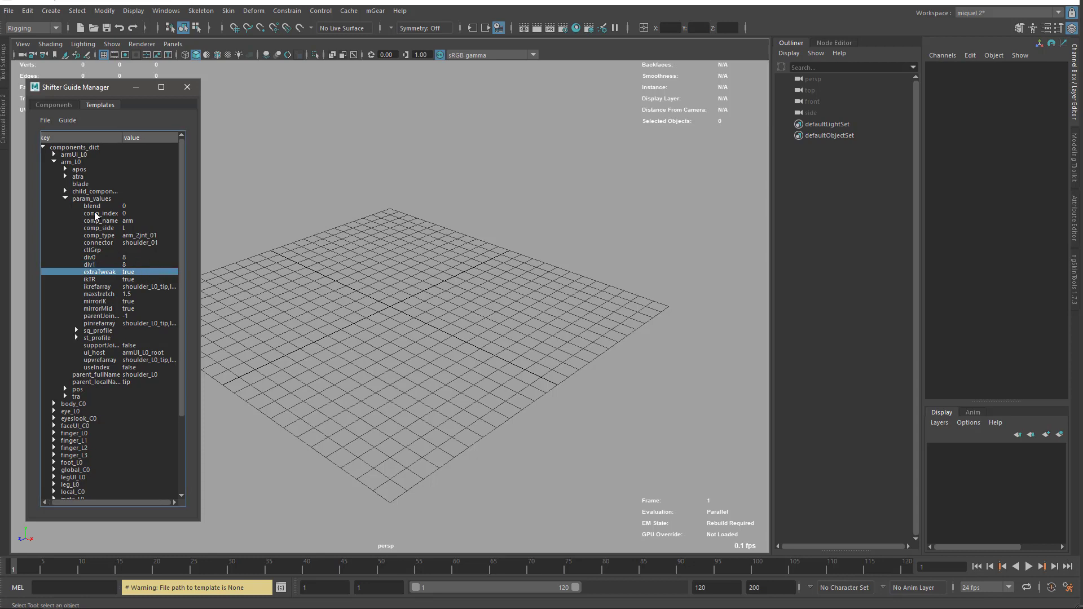
# Step: Try a partial import of the arm_L0 entry from components_dict into the empty scene
pyautogui.click(89, 162)
pyautogui.click(46, 121)
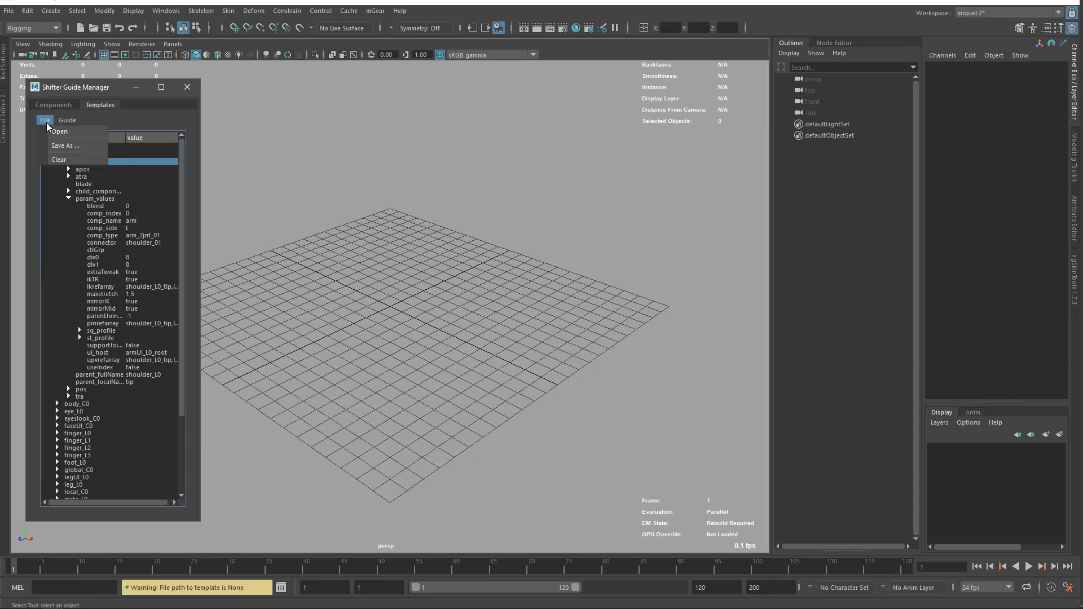
pyautogui.click(89, 164)
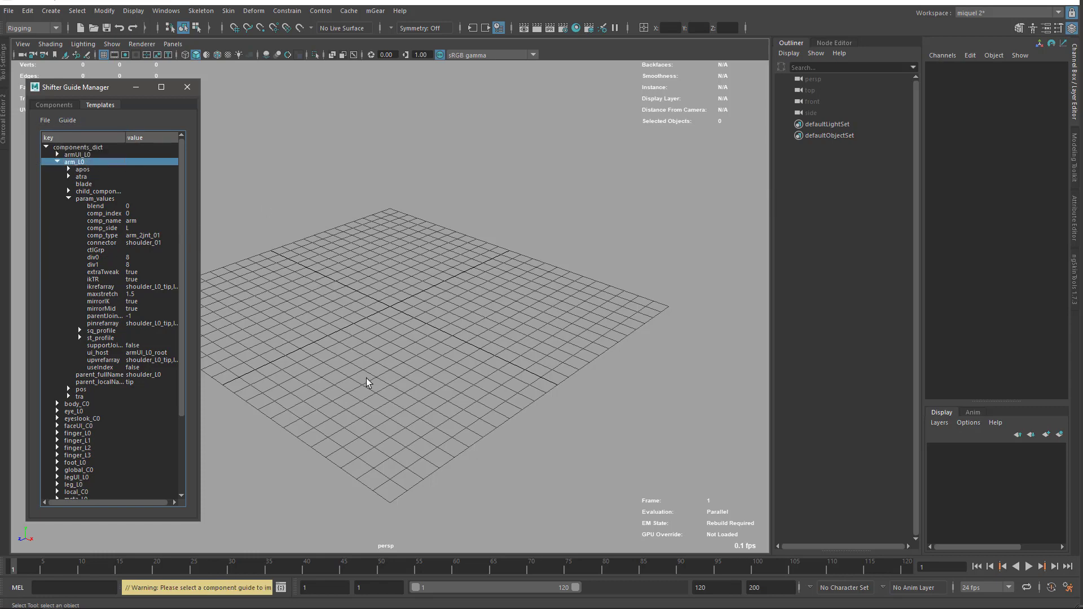
pyautogui.keyDown('alt'); pyautogui.moveTo(373, 392); pyautogui.dragTo(411, 356); pyautogui.keyUp('alt')
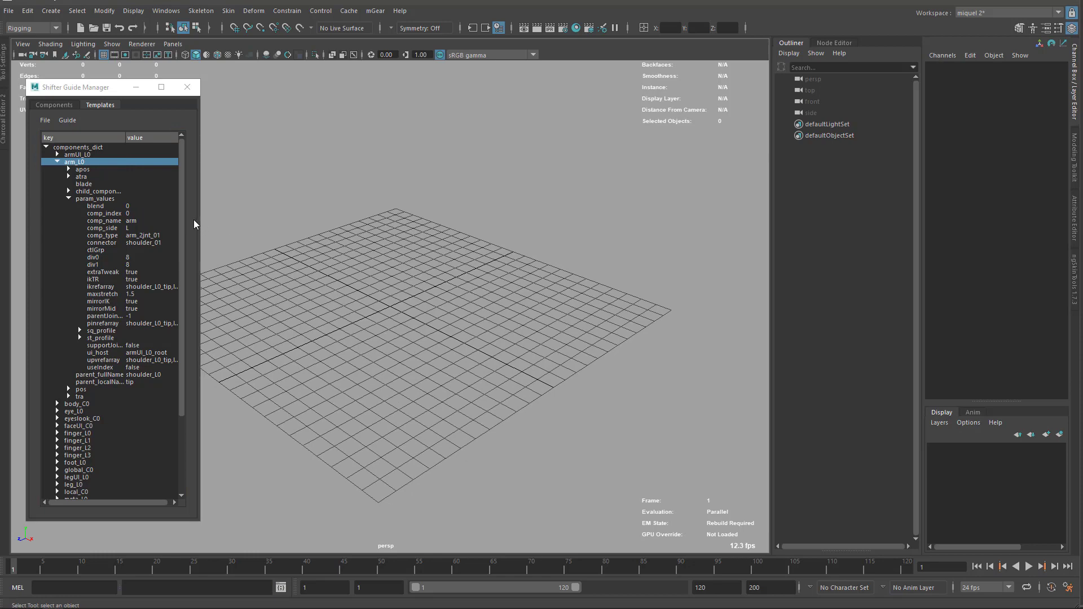
pyautogui.keyDown('alt'); pyautogui.moveTo(459, 296); pyautogui.dragTo(456, 259); pyautogui.keyUp('alt')
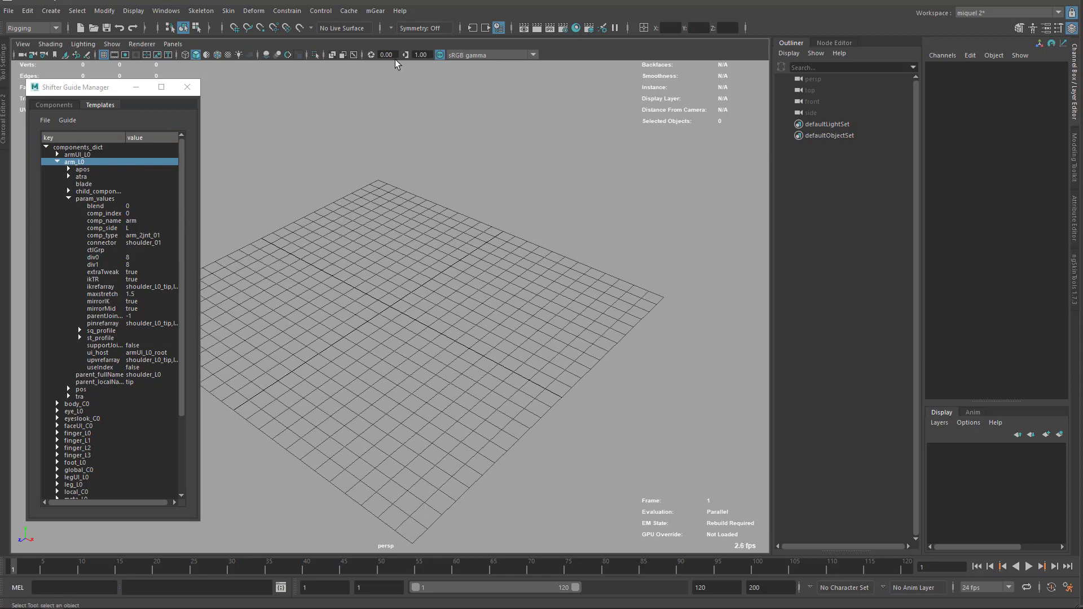
# Step: Draw a control_01 component in the scene and close its settings
pyautogui.click(53, 105)
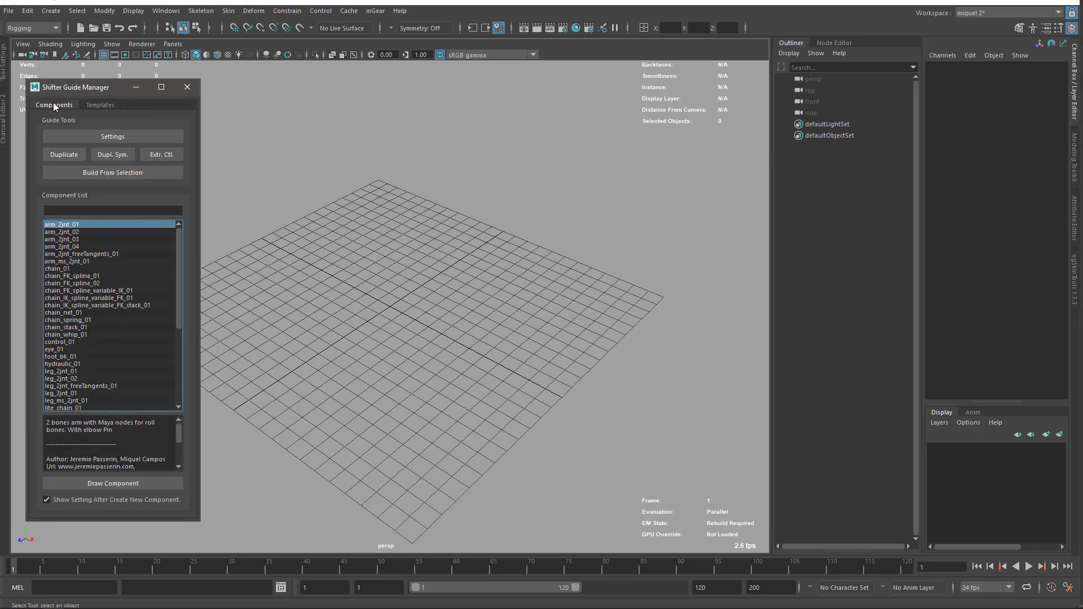
pyautogui.doubleClick(70, 342)
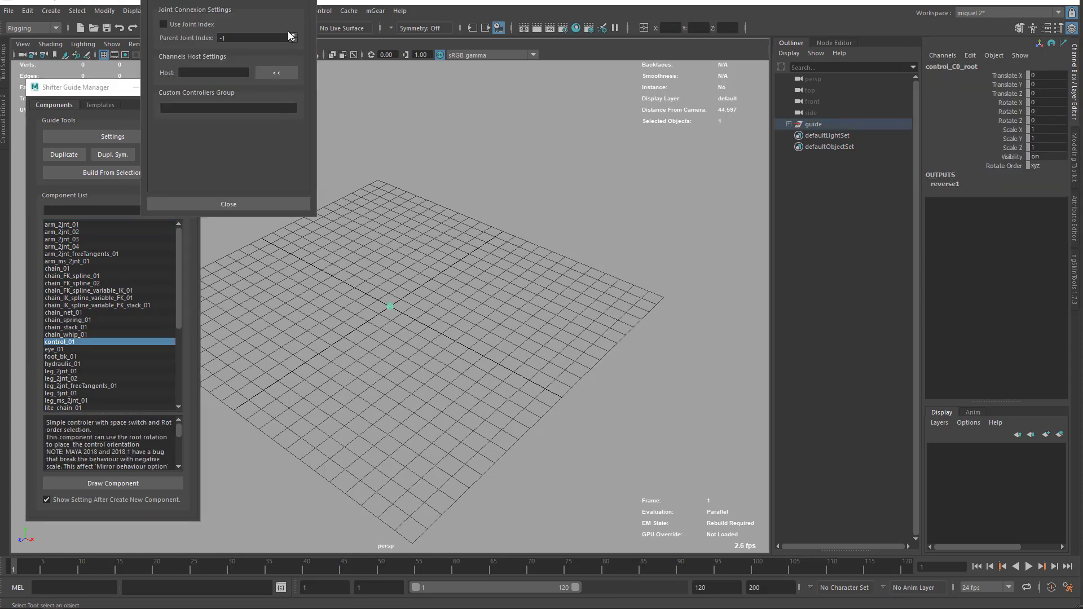
pyautogui.click(229, 203)
# Step: Try a partial import of arm_L0 from components_dict with the new control's root selected
pyautogui.click(100, 105)
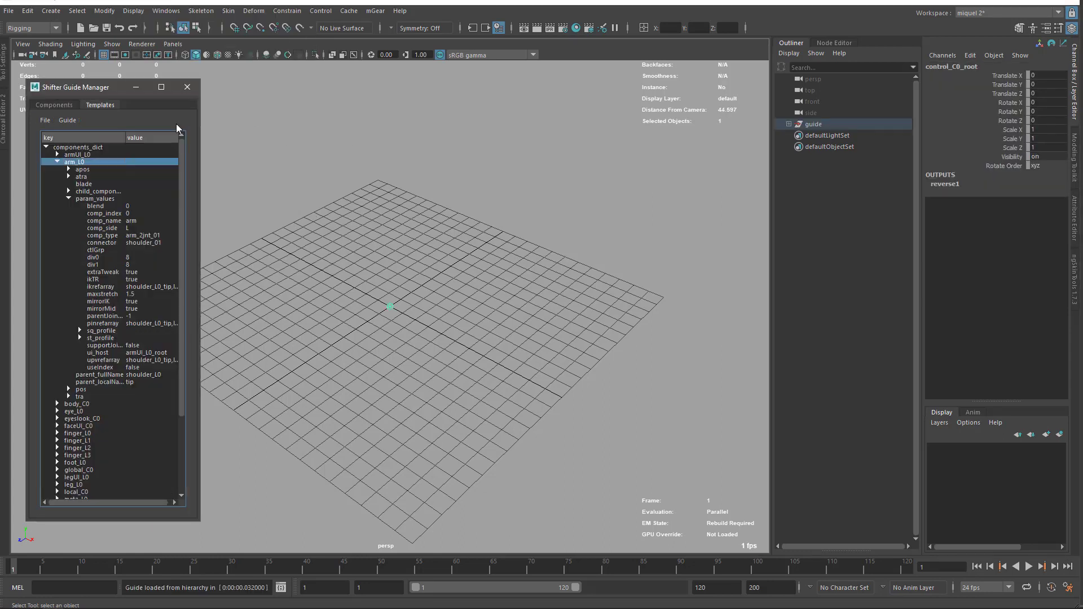
pyautogui.click(366, 293)
pyautogui.click(389, 307)
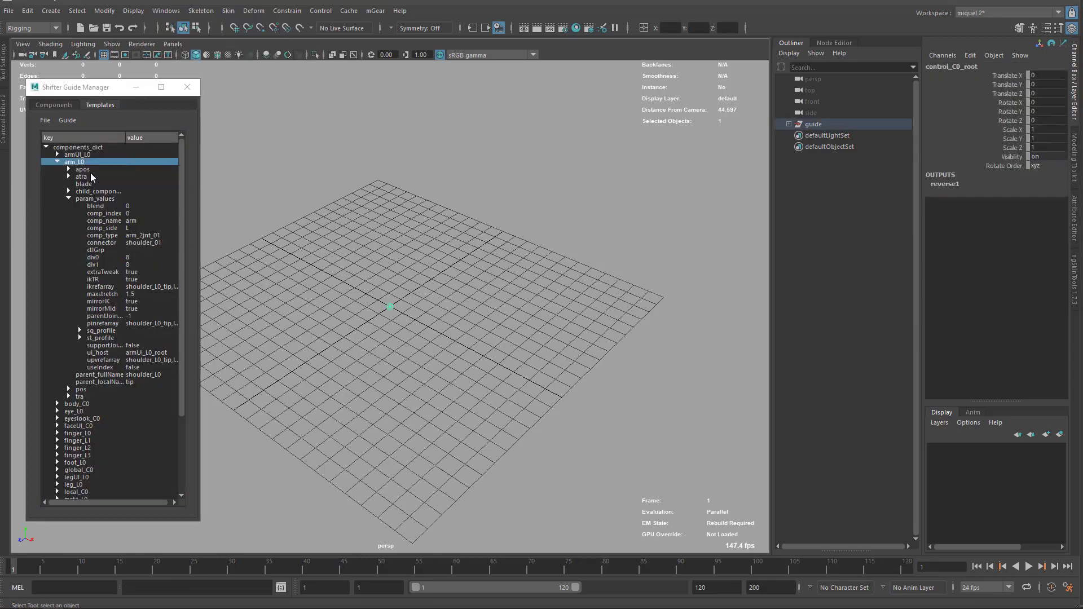
pyautogui.click(71, 162)
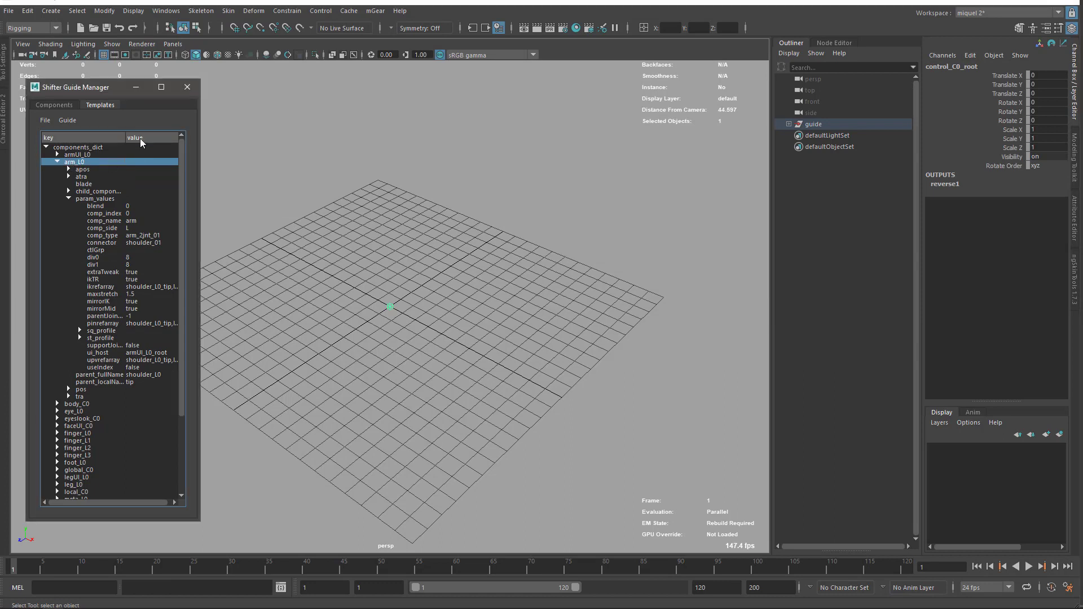
pyautogui.click(68, 120)
pyautogui.click(88, 157)
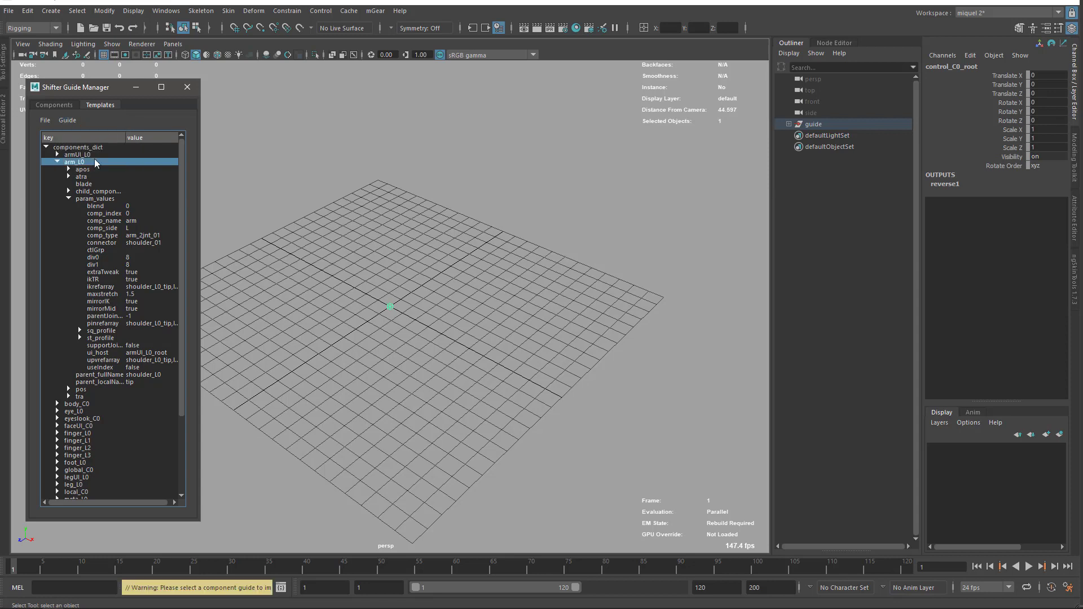
# Step: Collapse components_dict, choose arm_L0 in components_list, and partially import it with the control root selected
pyautogui.click(46, 147)
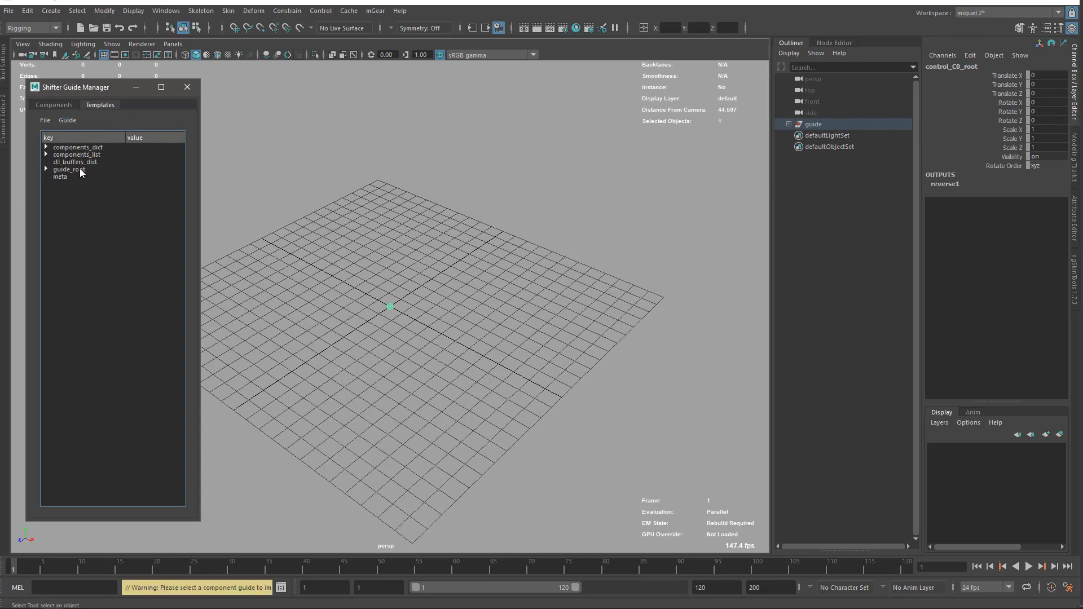
pyautogui.click(47, 154)
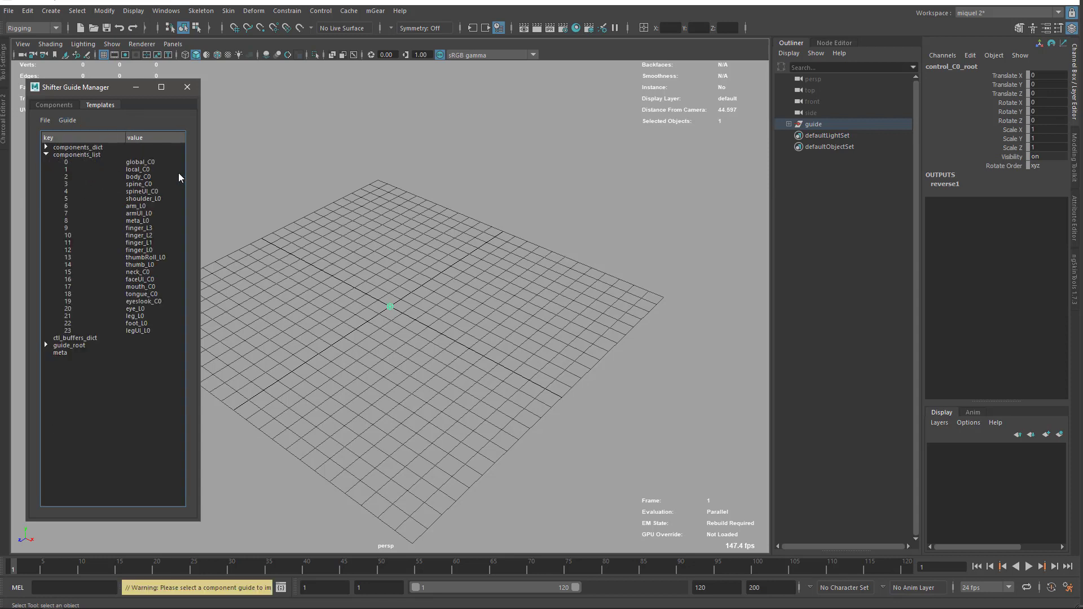
pyautogui.click(142, 207)
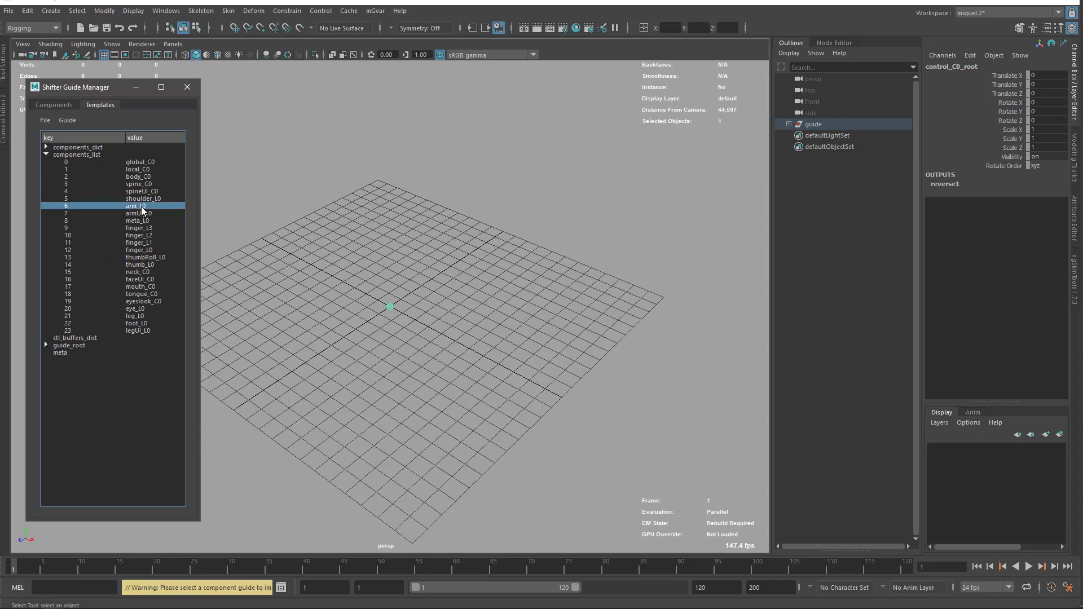
pyautogui.click(67, 120)
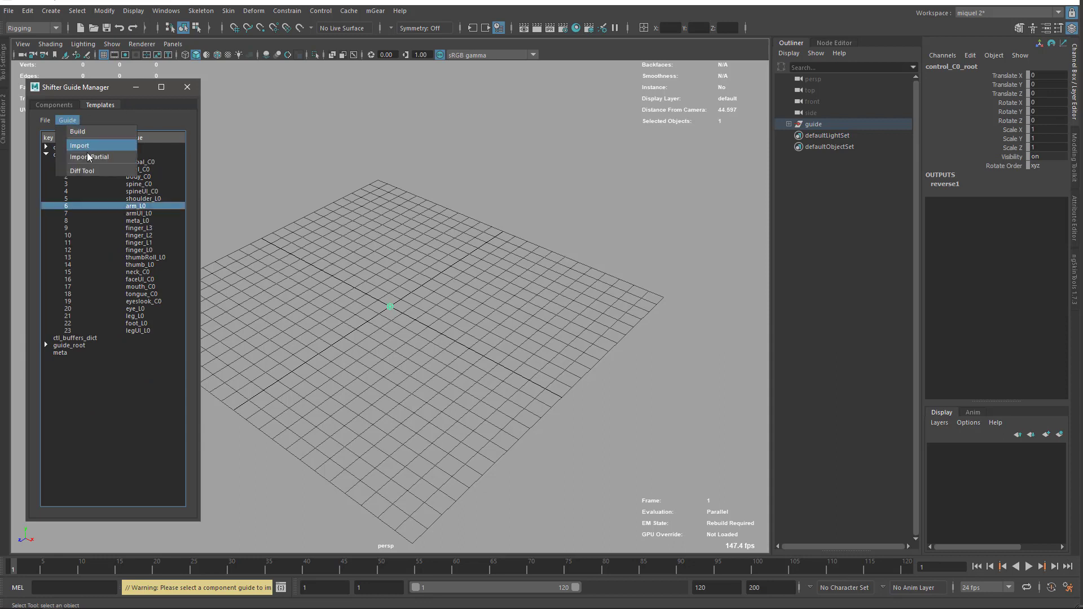
pyautogui.click(90, 158)
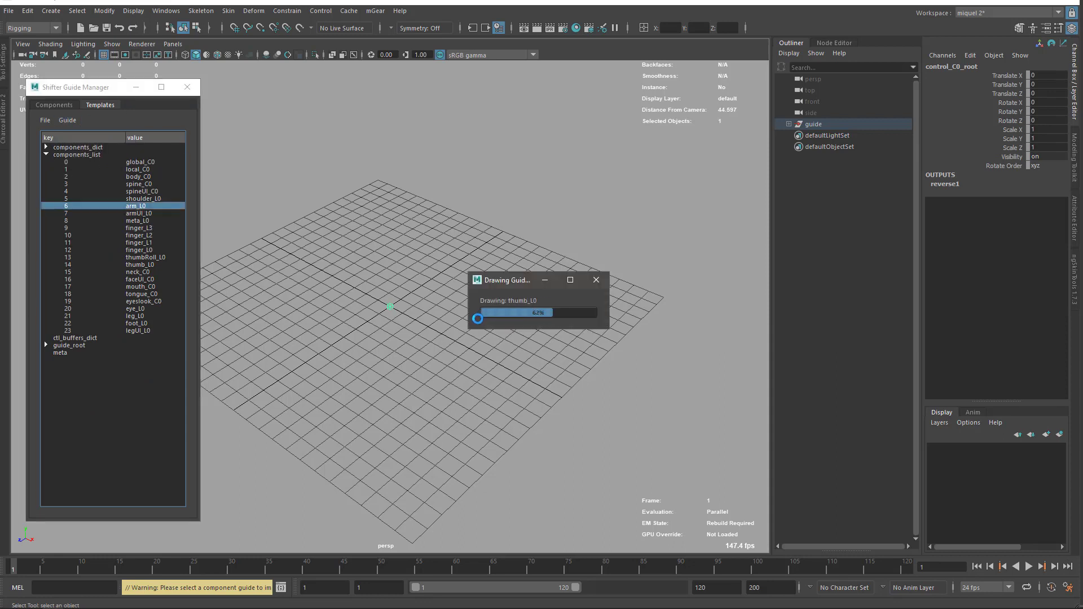
pyautogui.keyDown('alt'); pyautogui.moveTo(451, 208); pyautogui.dragTo(435, 284, button='middle'); pyautogui.keyUp('alt')
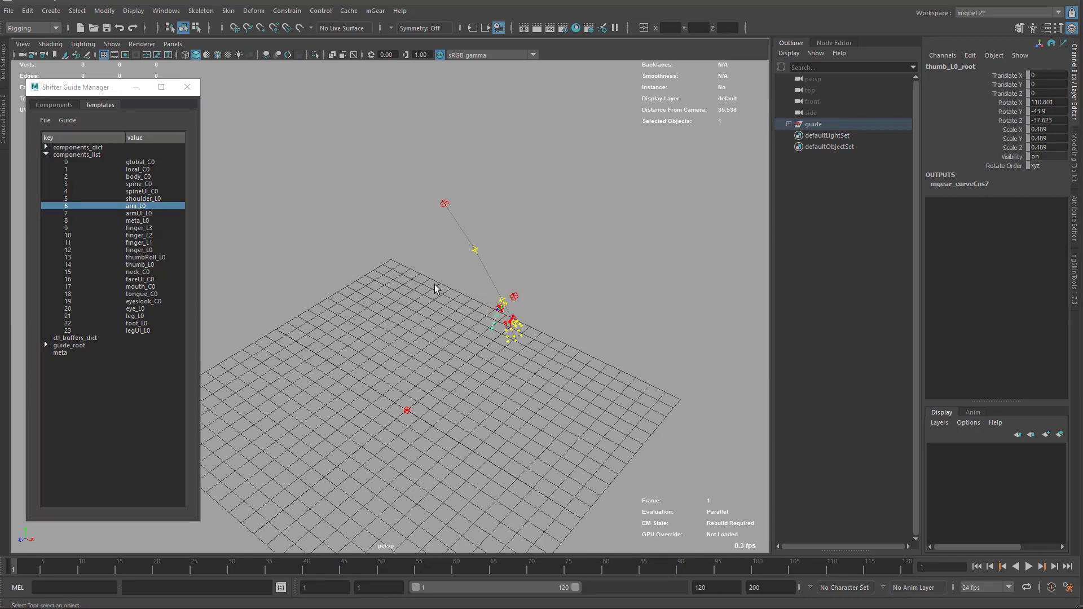
# Step: Check the Divisions in the imported arm root's component settings, close them, and examine the partial guide in the viewport
pyautogui.click(444, 197)
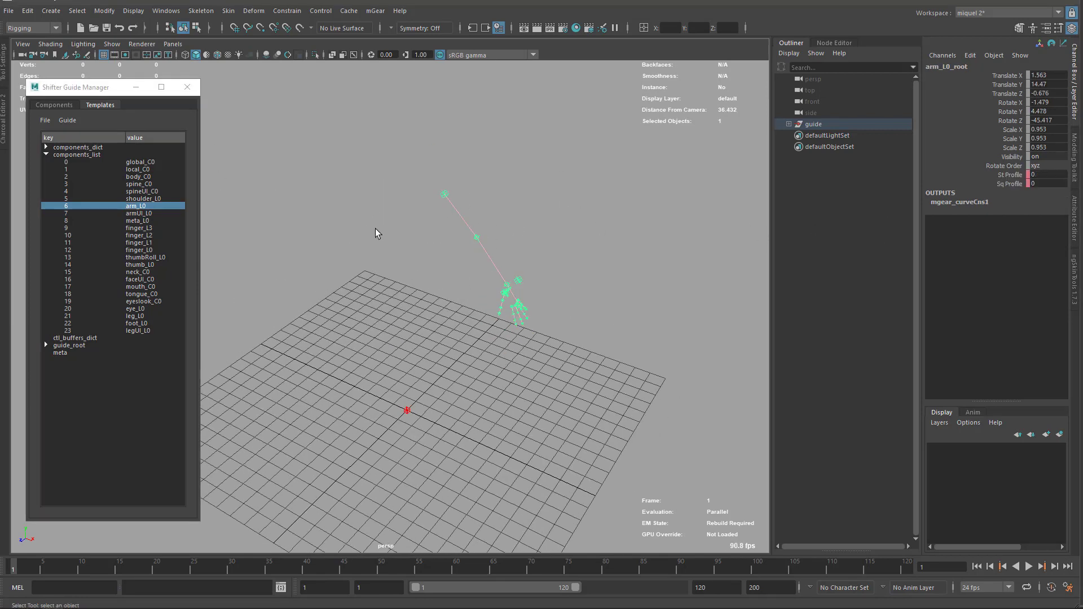
pyautogui.click(44, 105)
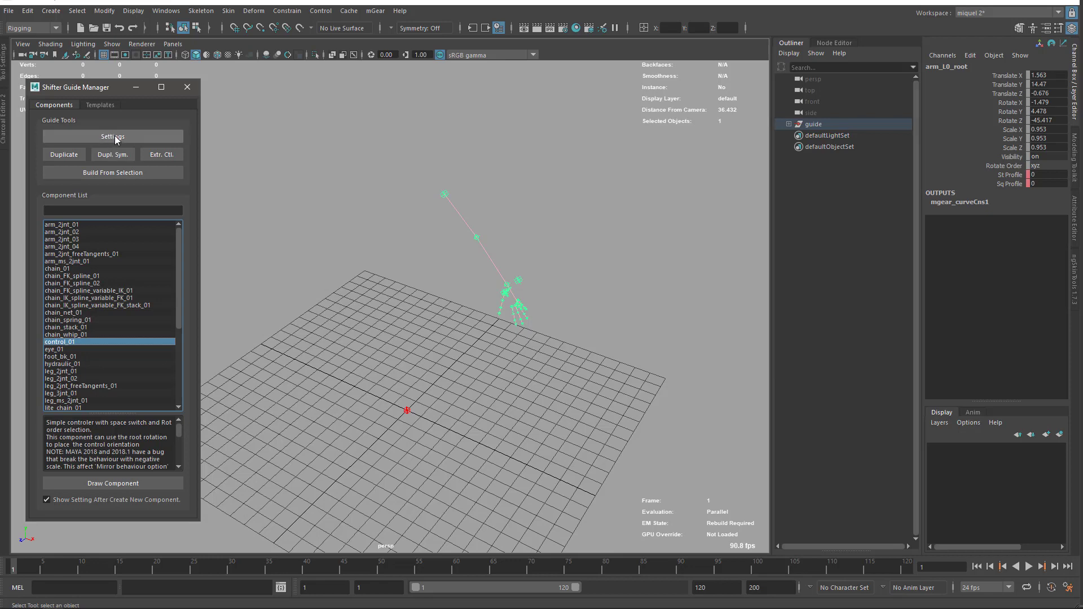
pyautogui.click(113, 137)
pyautogui.click(288, 106)
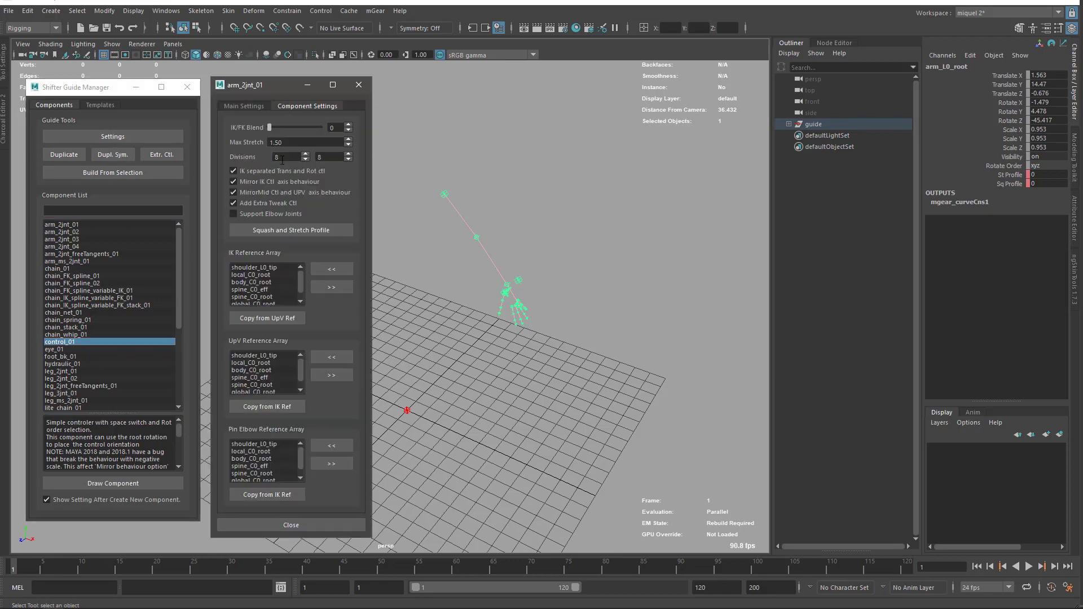
pyautogui.click(100, 108)
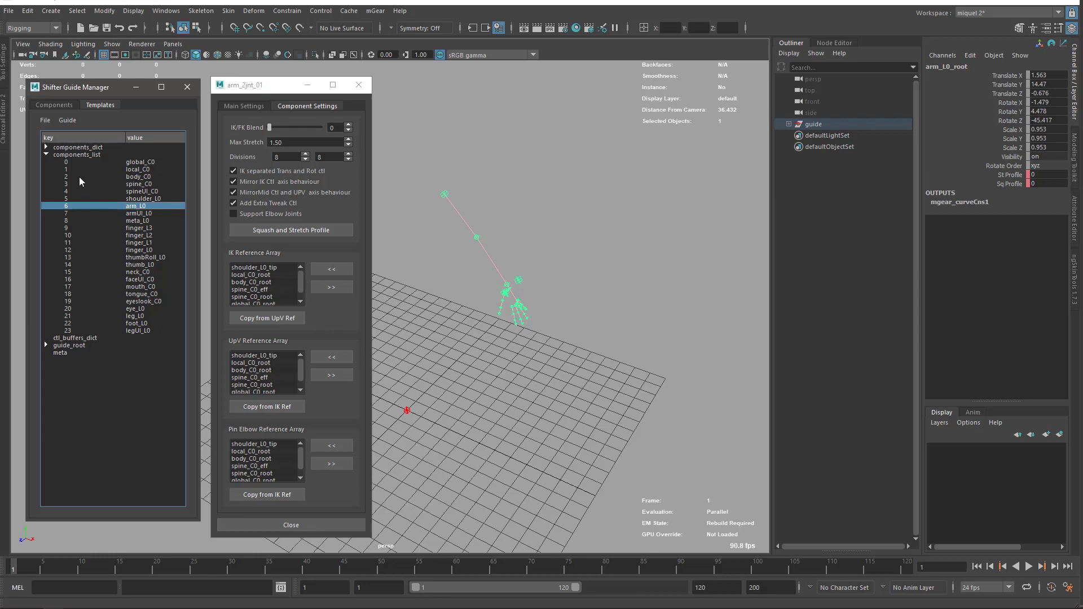
pyautogui.moveTo(266, 88); pyautogui.dragTo(257, 79)
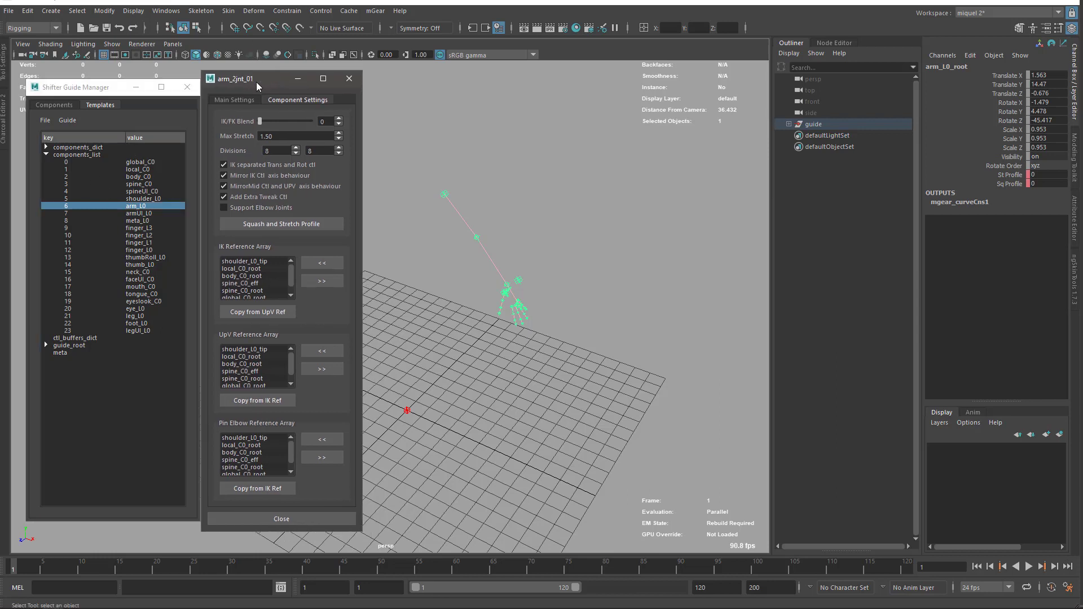
pyautogui.click(351, 76)
pyautogui.keyDown('alt'); pyautogui.moveTo(443, 203); pyautogui.dragTo(491, 291); pyautogui.keyUp('alt')
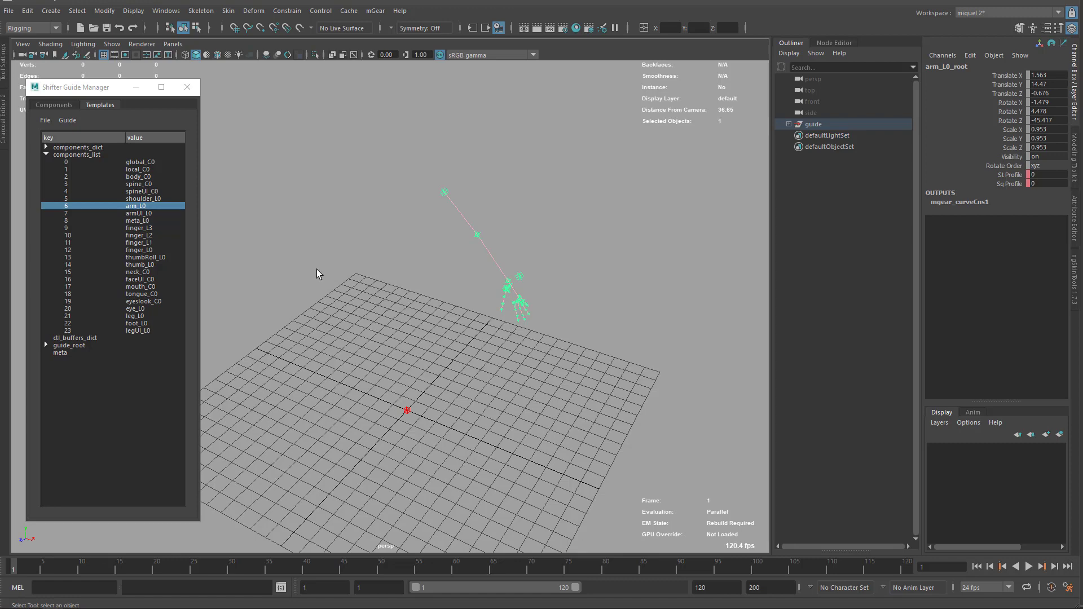
pyautogui.moveTo(436, 354)
pyautogui.keyDown('alt'); pyautogui.mouseDown()
pyautogui.moveTo(418, 346)
pyautogui.moveTo(435, 349)
pyautogui.mouseUp(); pyautogui.keyUp('alt')
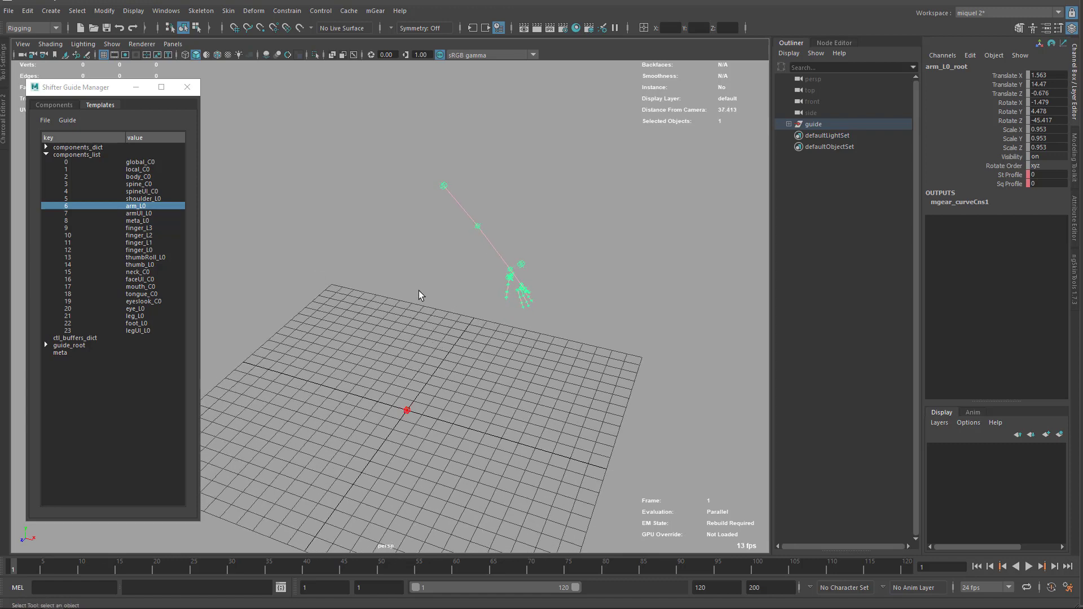